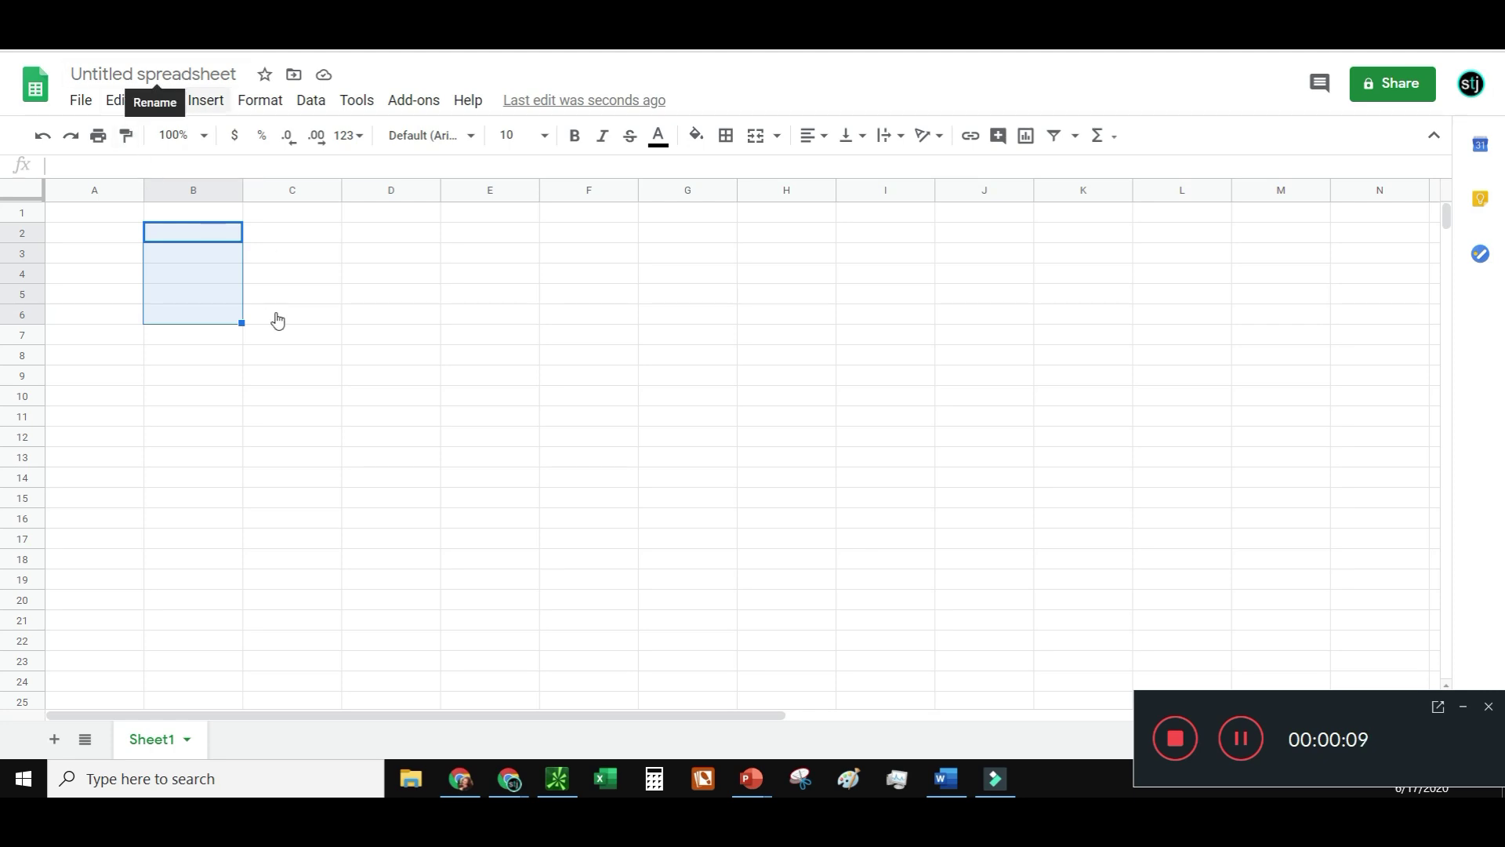
Change the spreadsheet title from 'Untitled spreadsheet' to 'Stock Tracker'
click(207, 235)
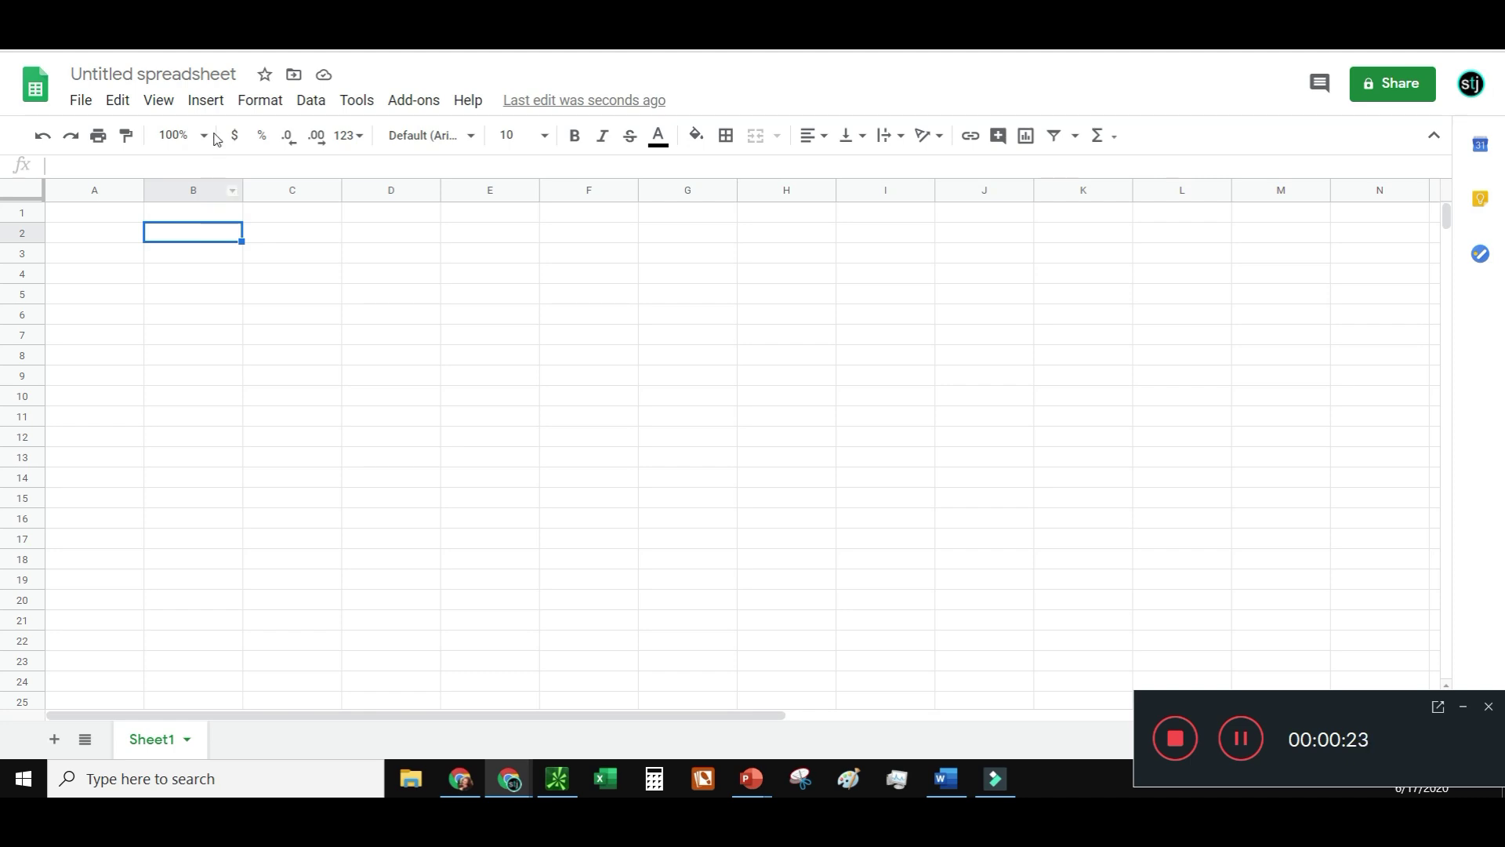
click(215, 74)
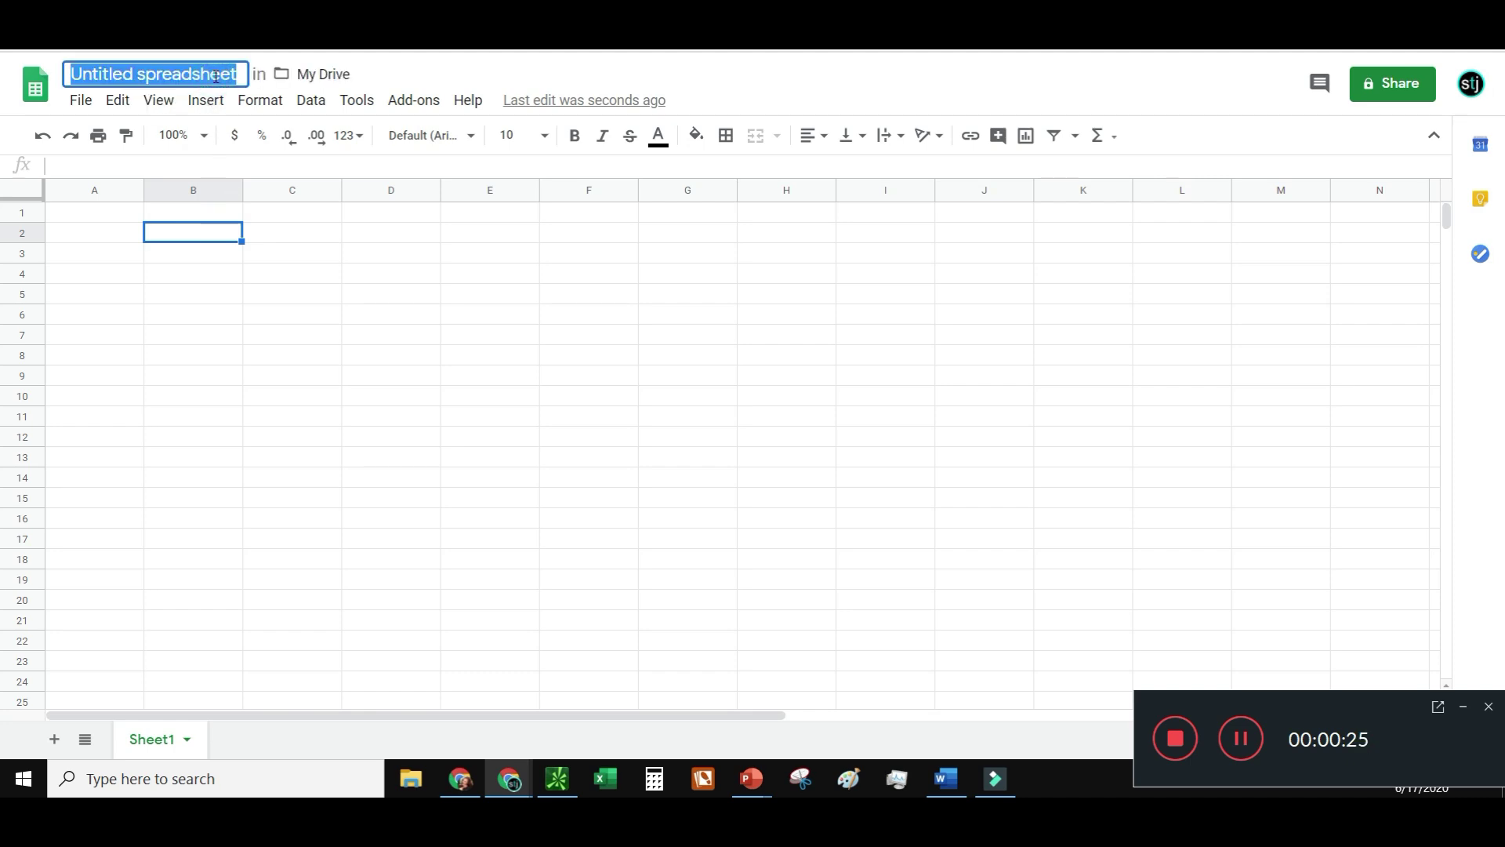
text(Stock Trad)
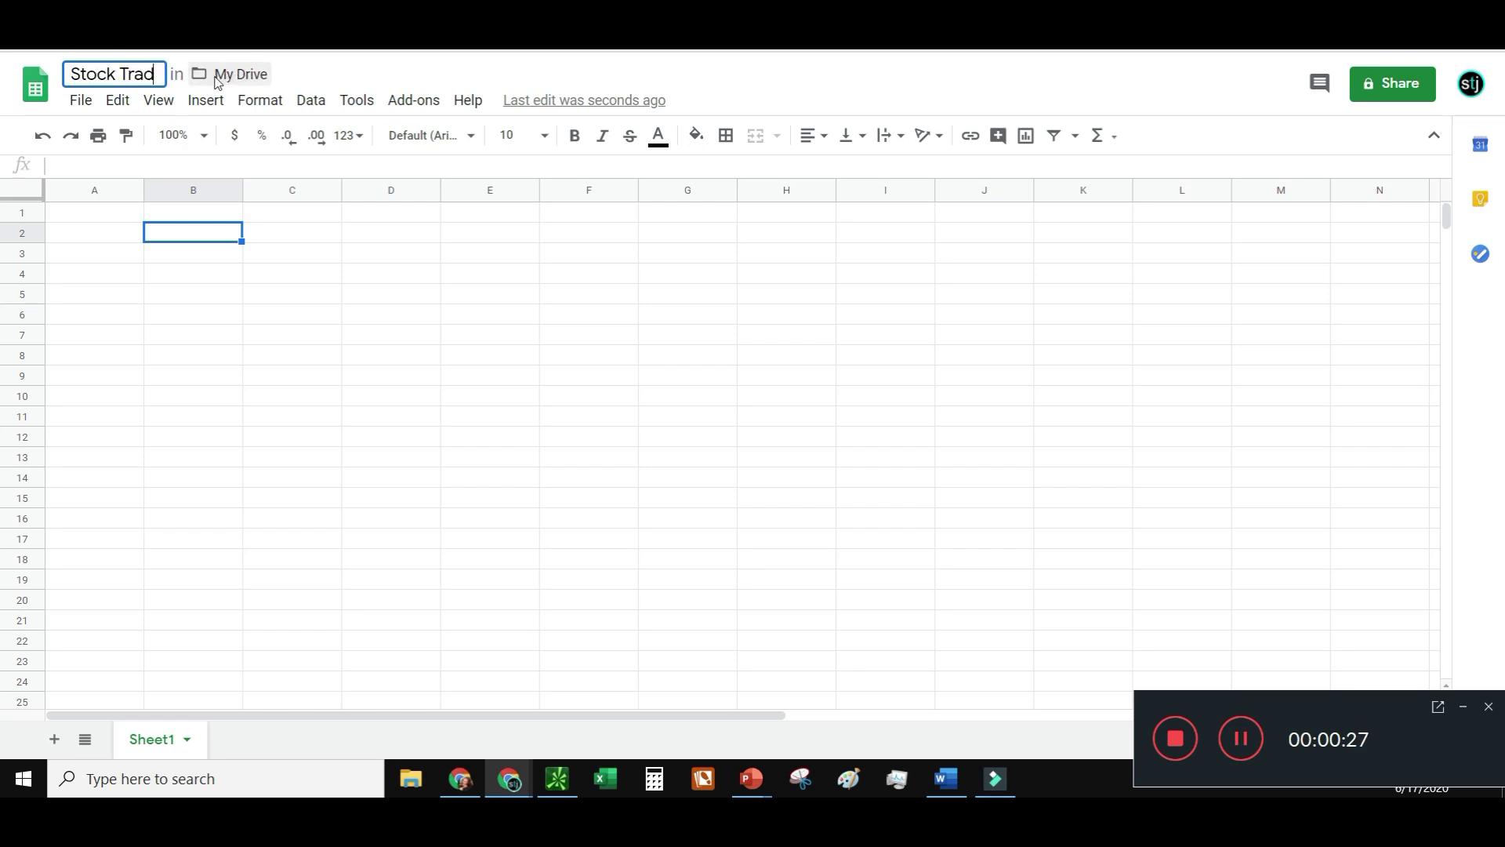
key(BackSpace)
text(cker)
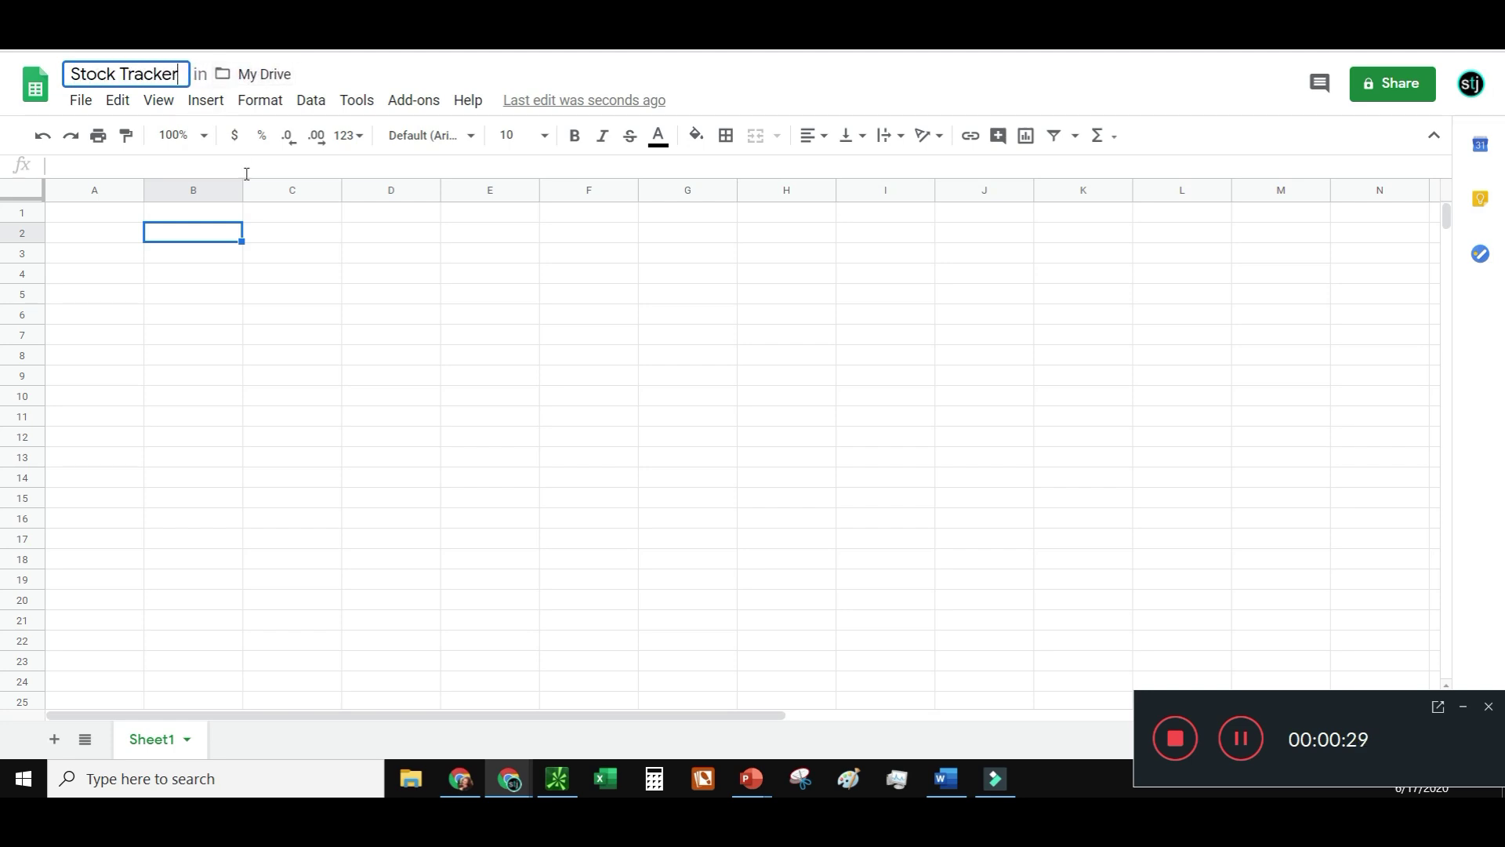
click(191, 231)
Enter a bold SYM heading in B2 with WMT, AAPL, V, LULU, CHK, CARV below it
text(SYM)
key(Return)
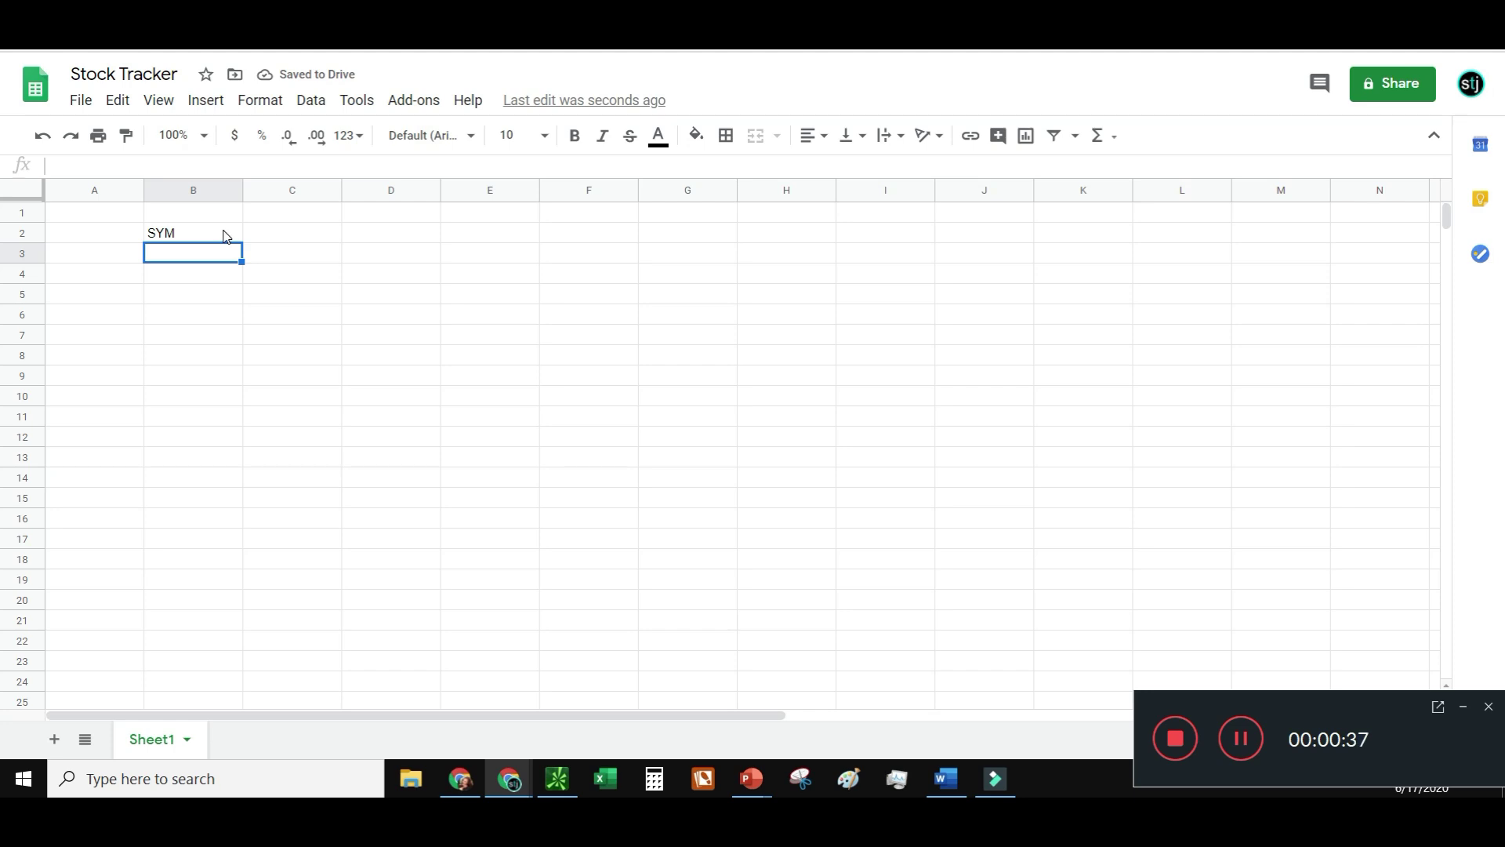
text(WMT)
key(Return)
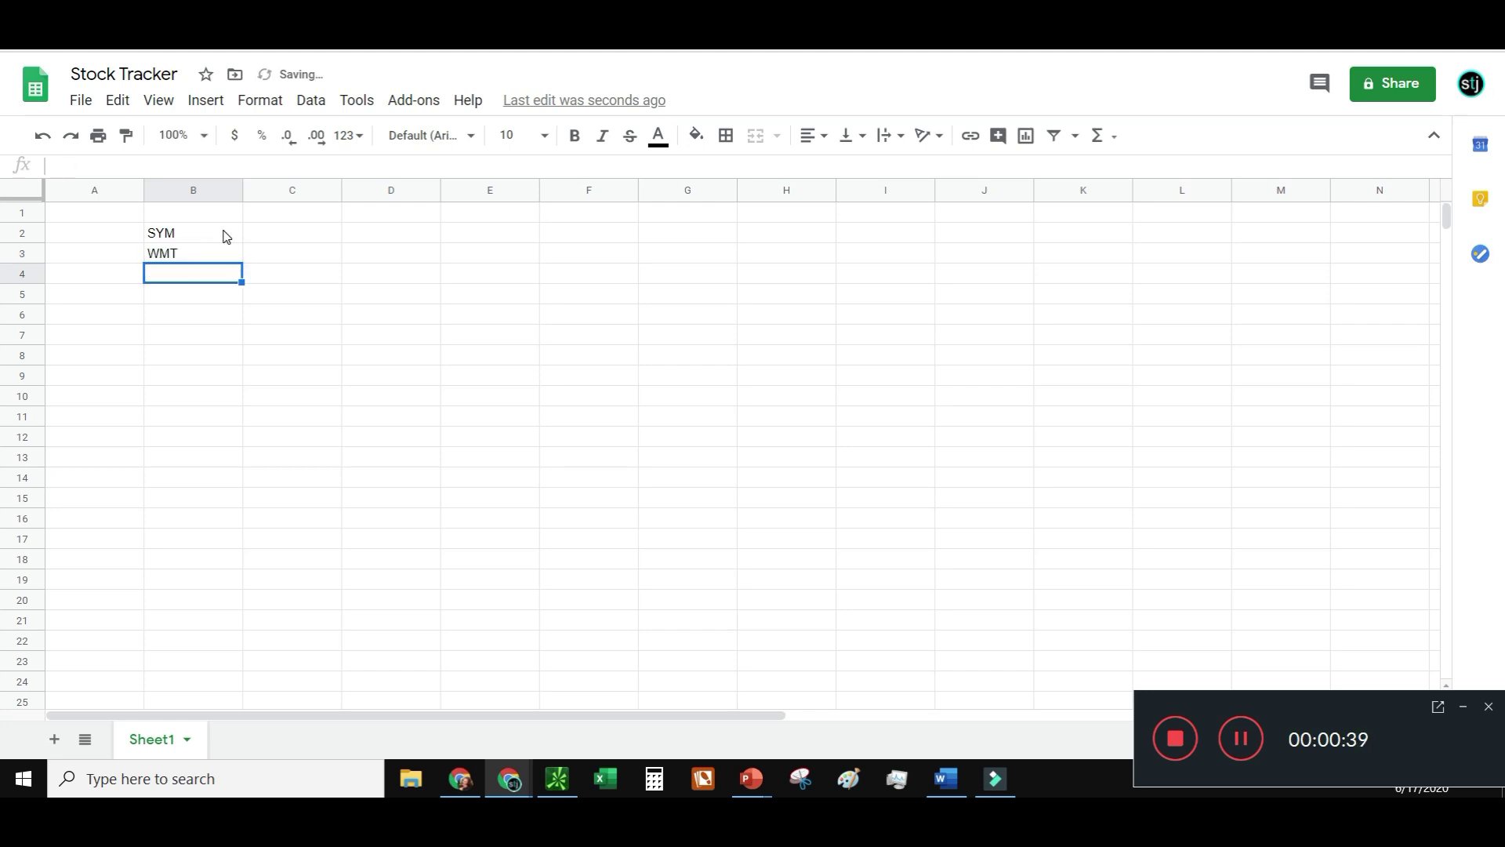
text(AAPL)
key(Return)
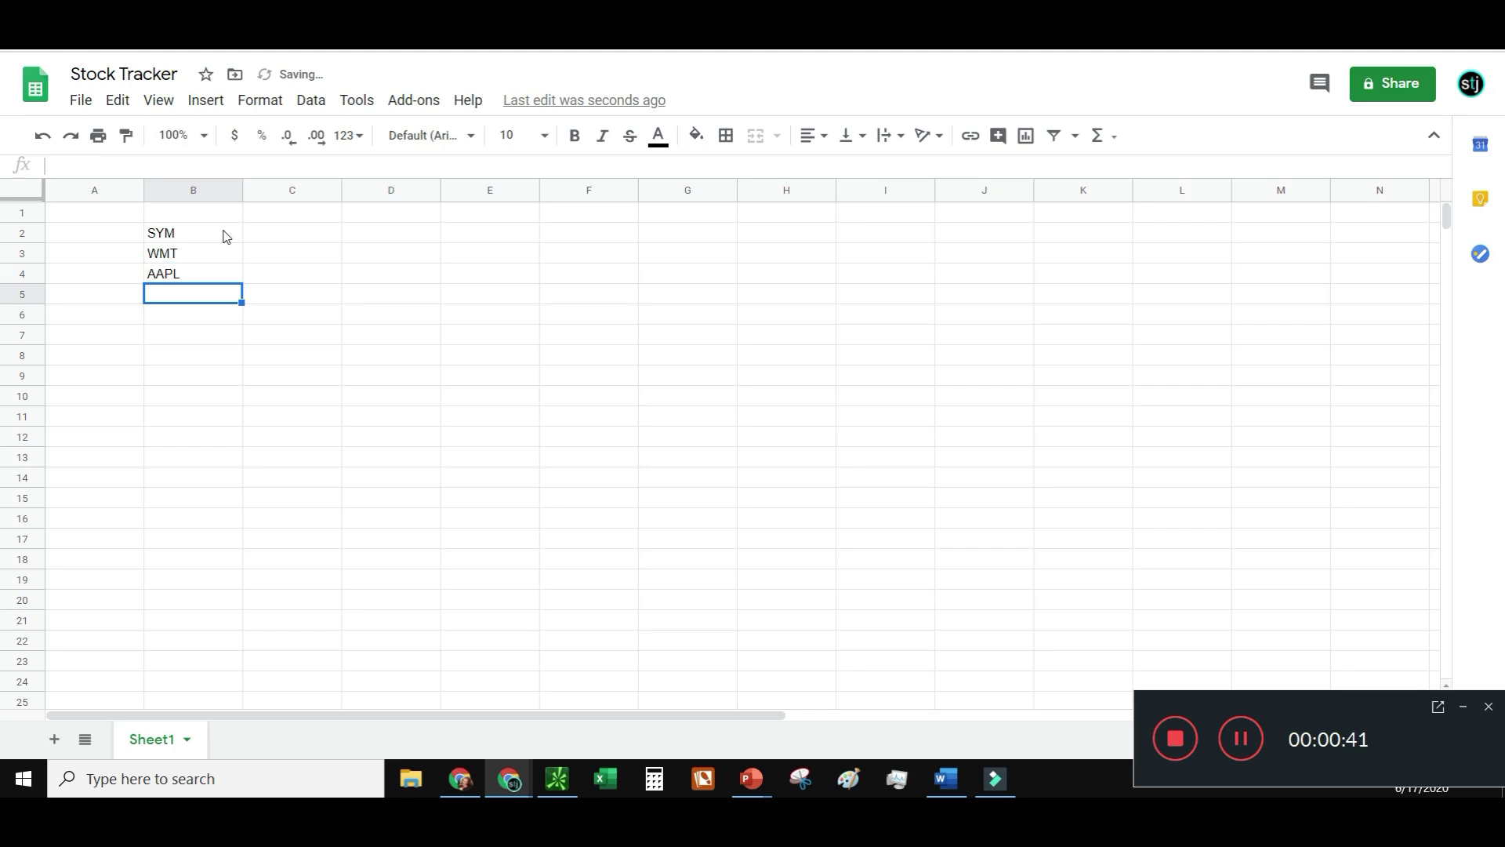
text(V)
key(Return)
text(LULU)
key(Return)
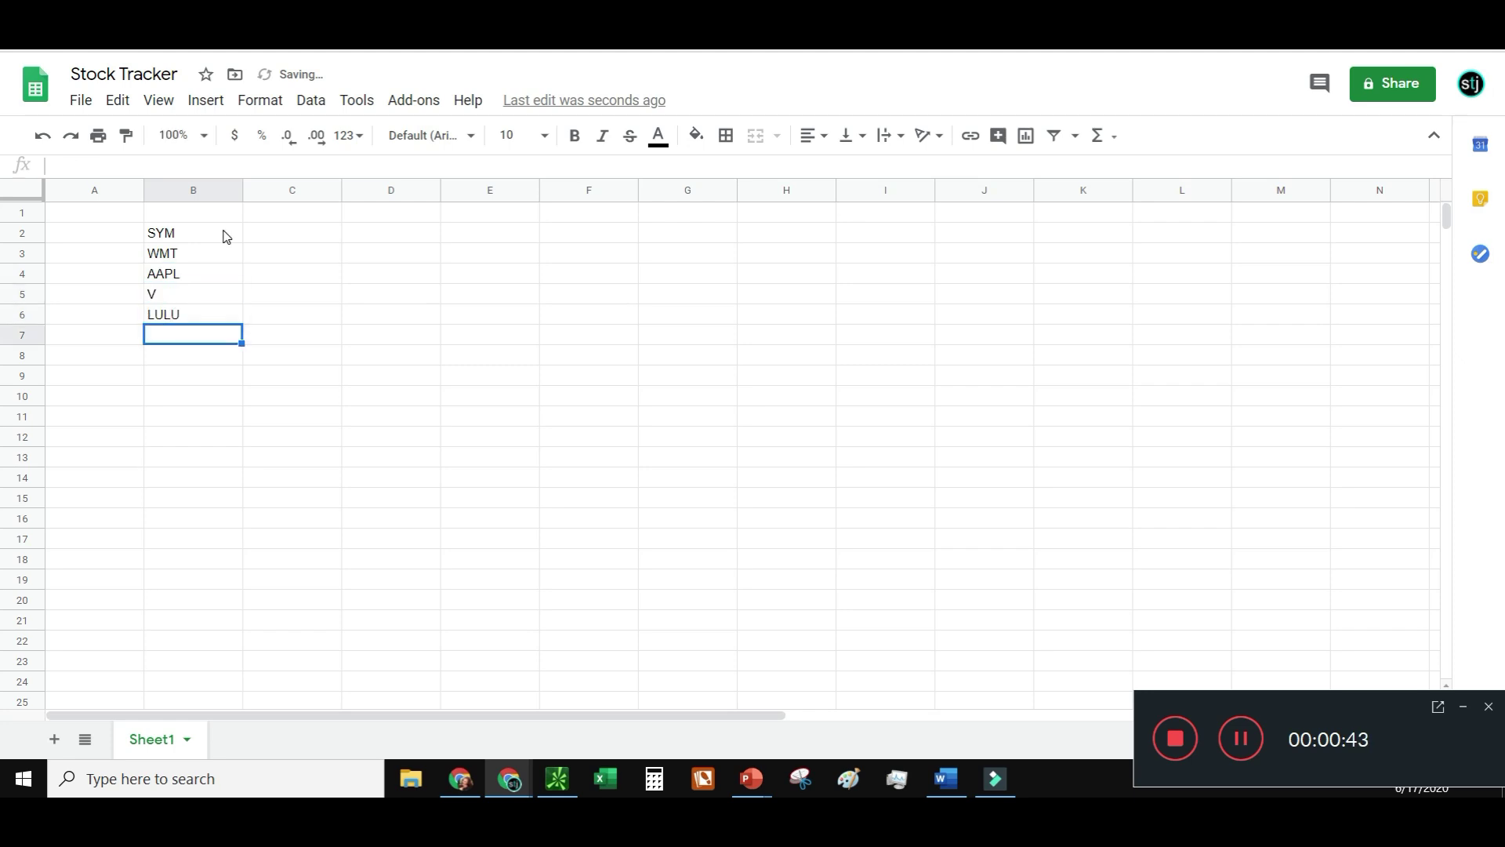
text(CHK)
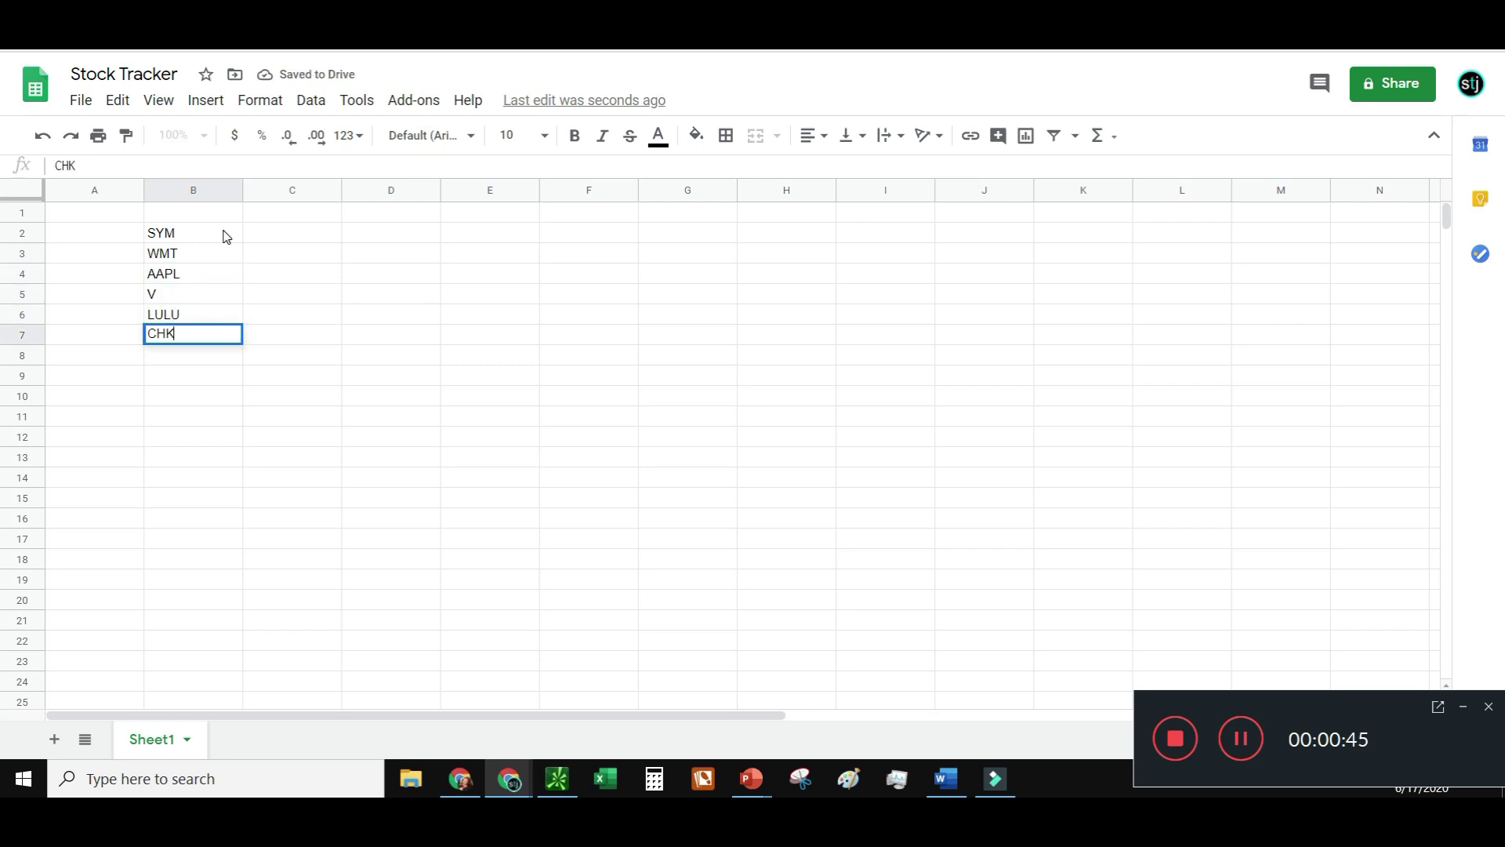
key(Return)
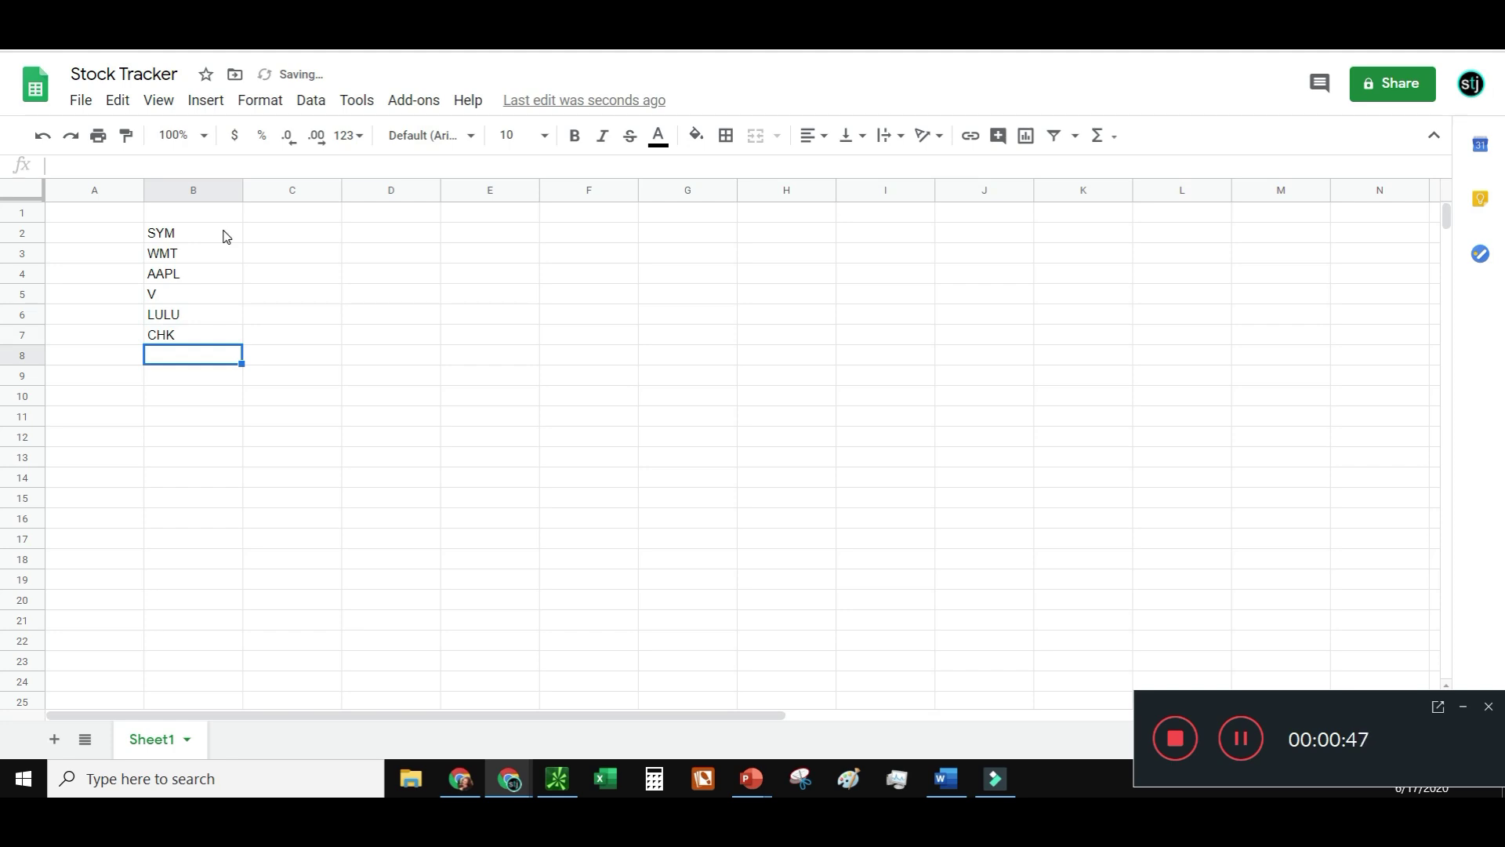
text(CARV)
key(Tab)
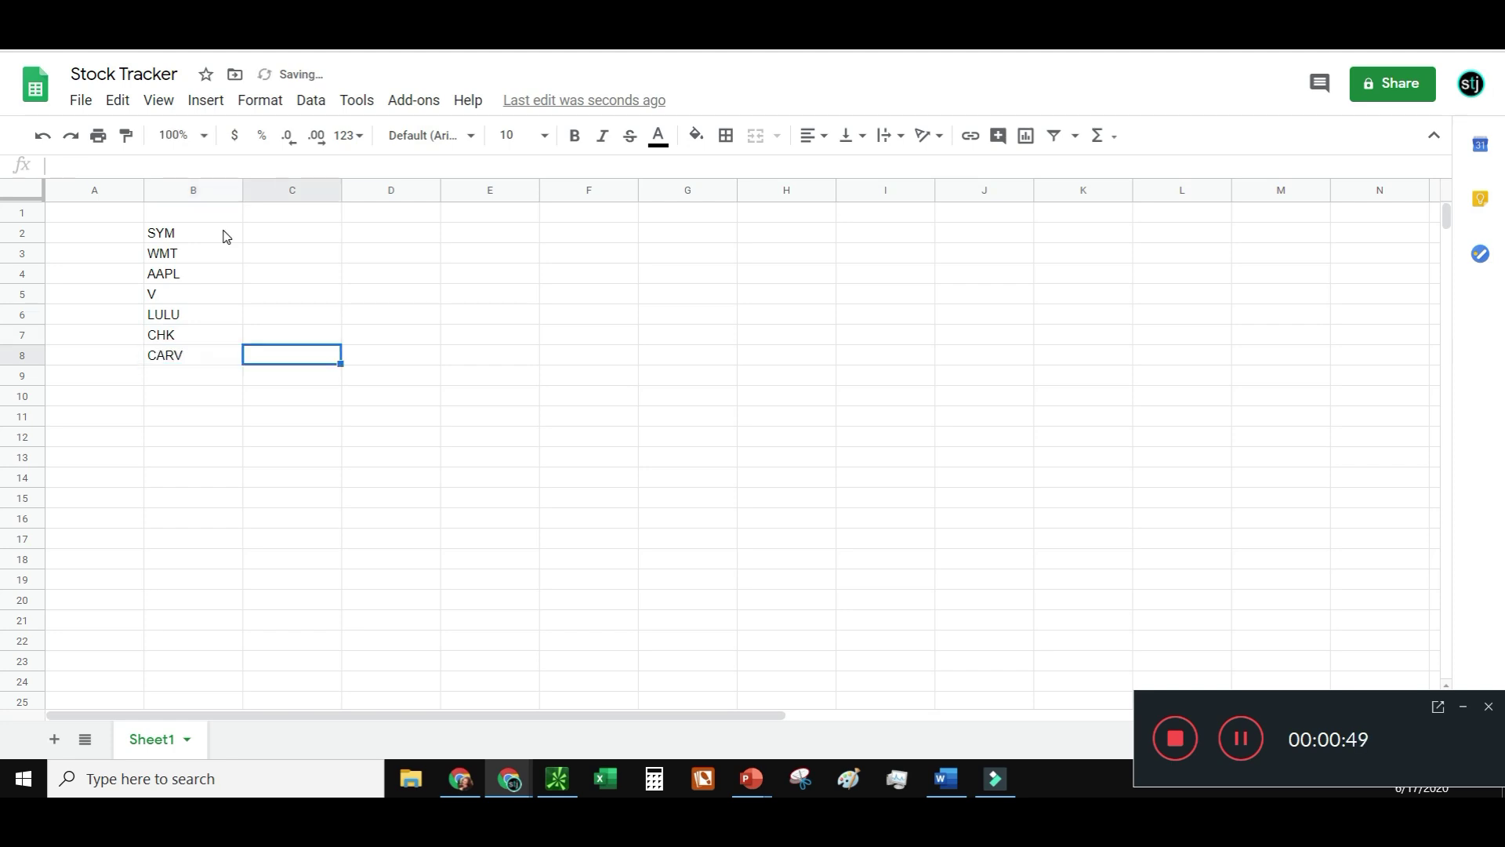
click(224, 236)
key(ctrl+b)
Add headings # of Share, Purchase Date, Purchase Price and Recent Price in C2:F2
click(269, 235)
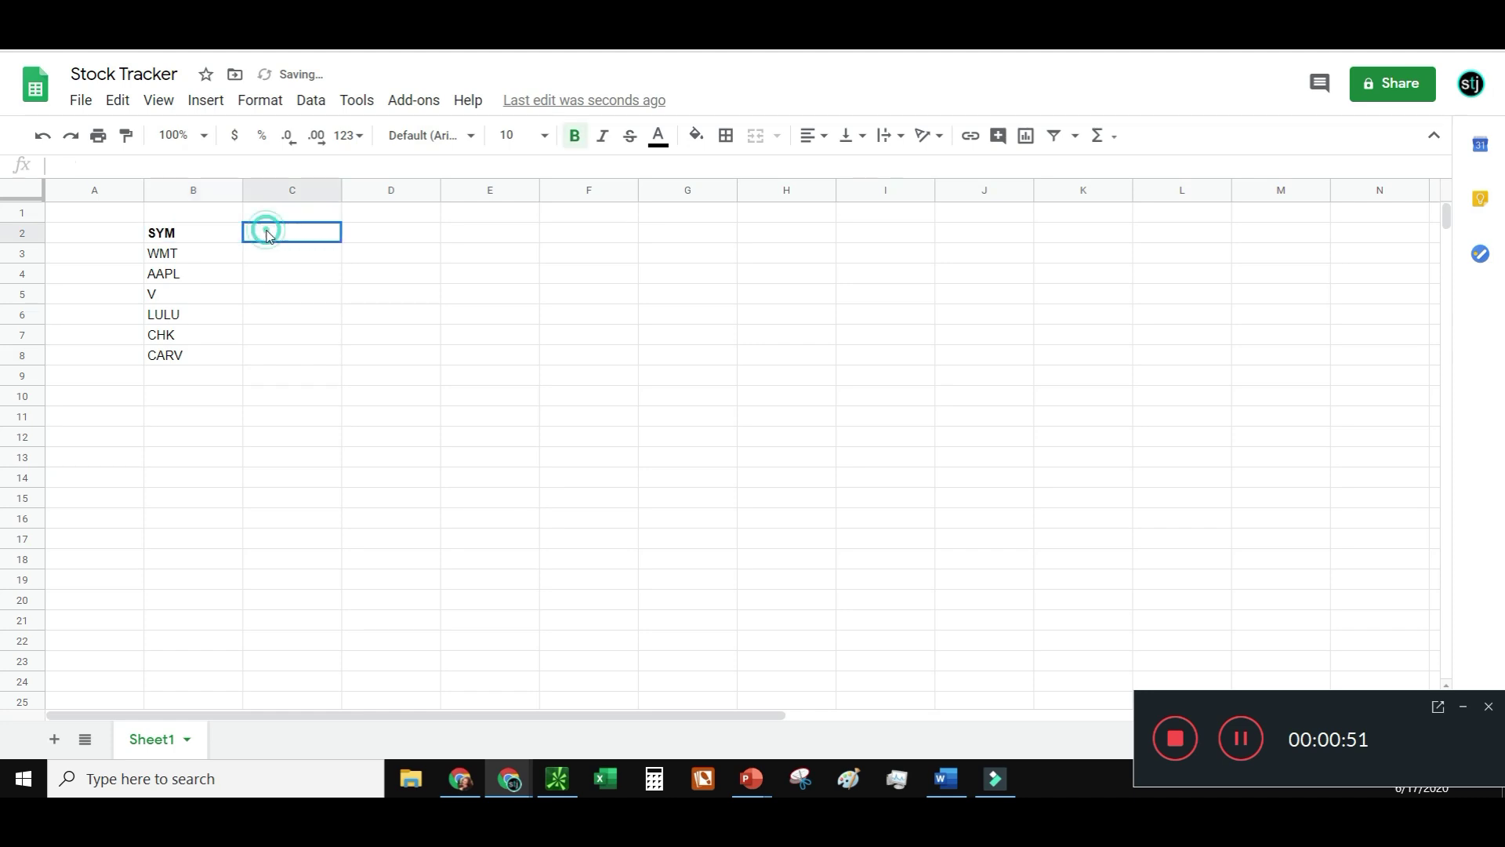
text(# of Share)
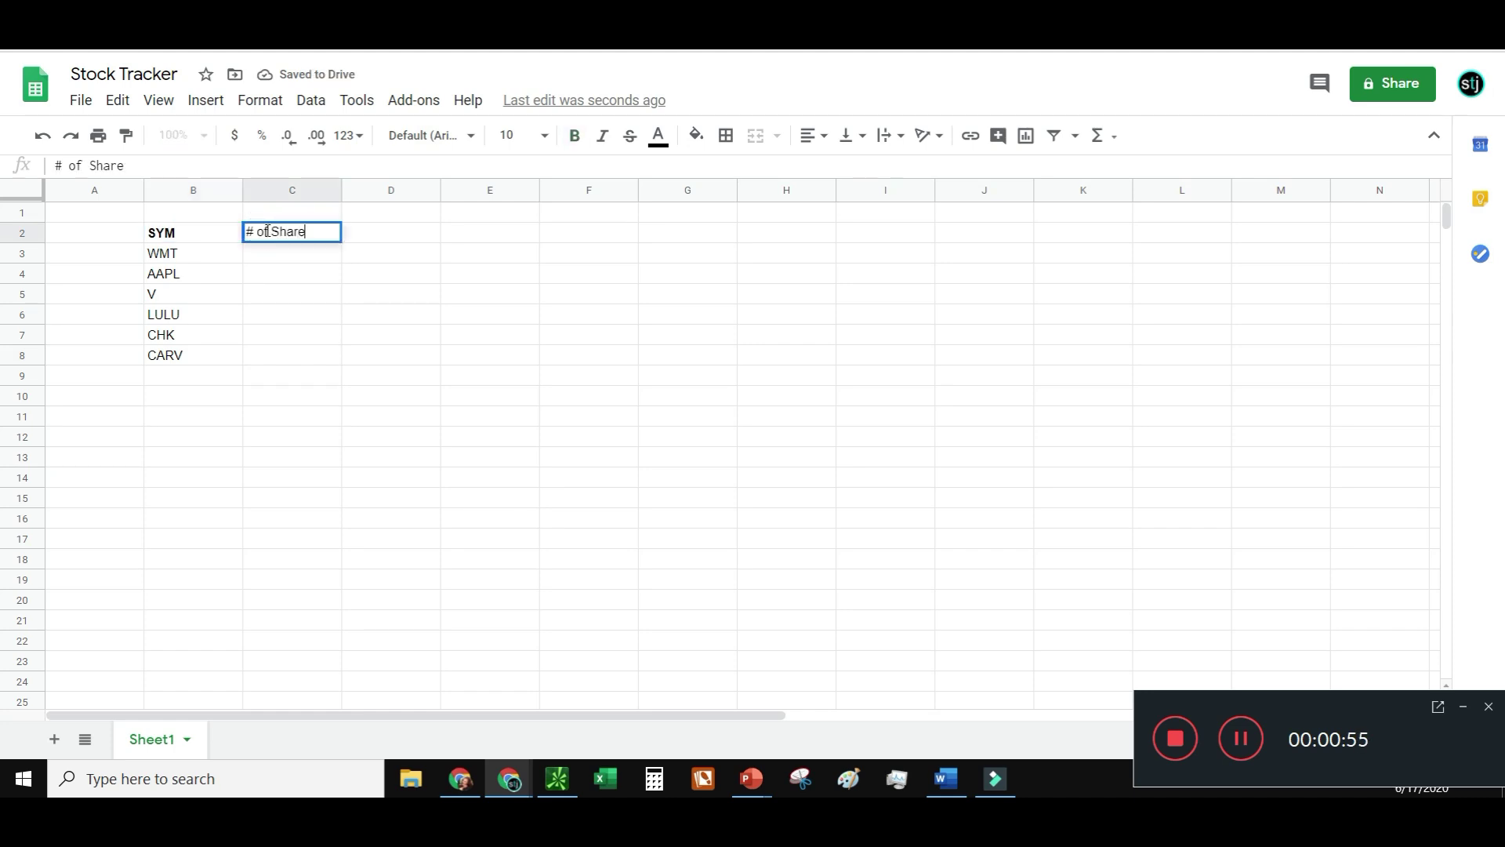
key(Return)
click(268, 235)
key(Tab)
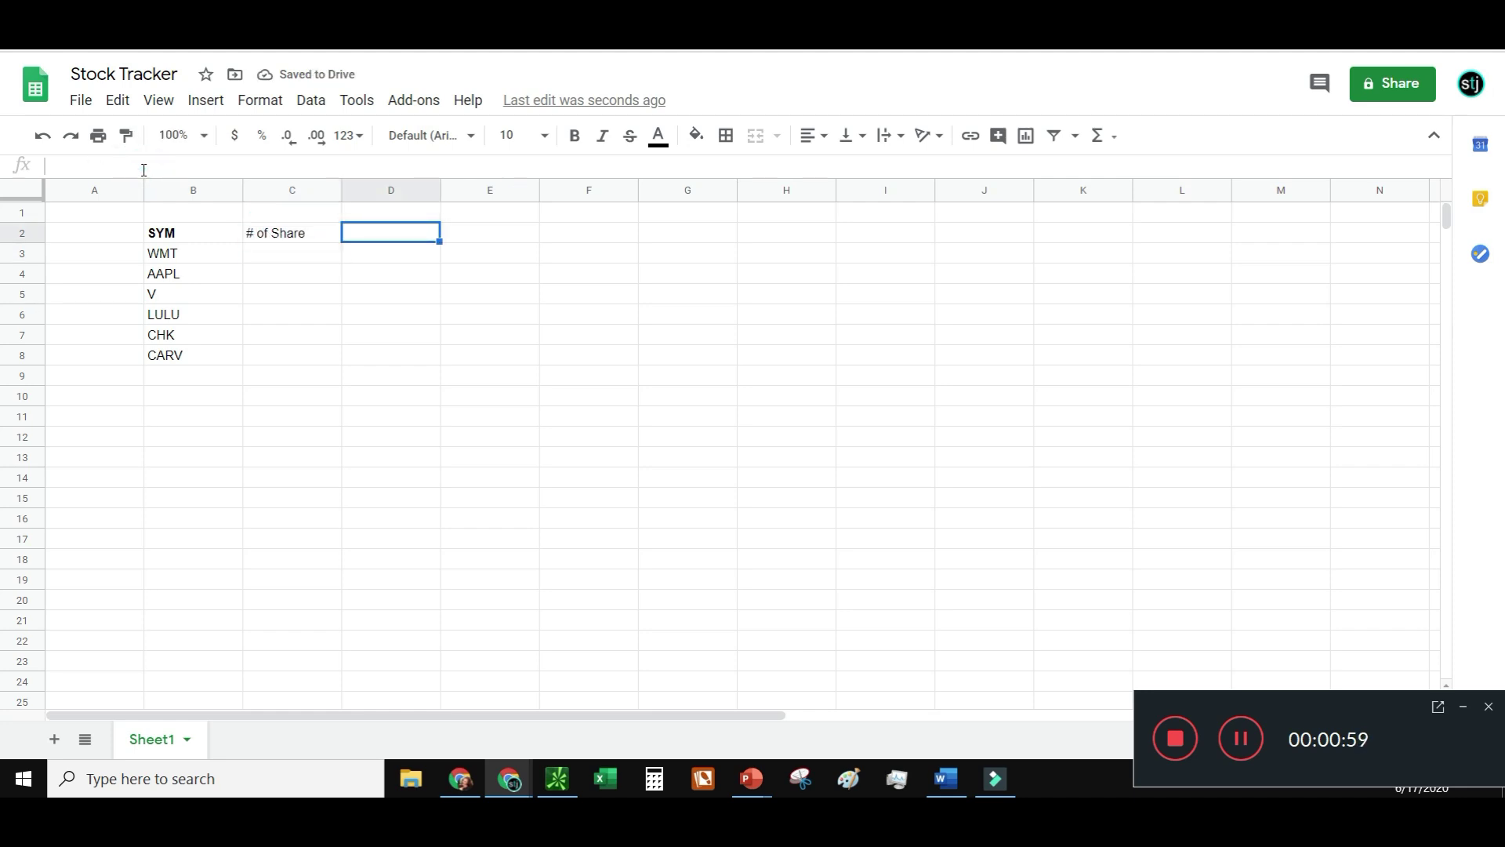
text(Purchase Date)
key(Tab)
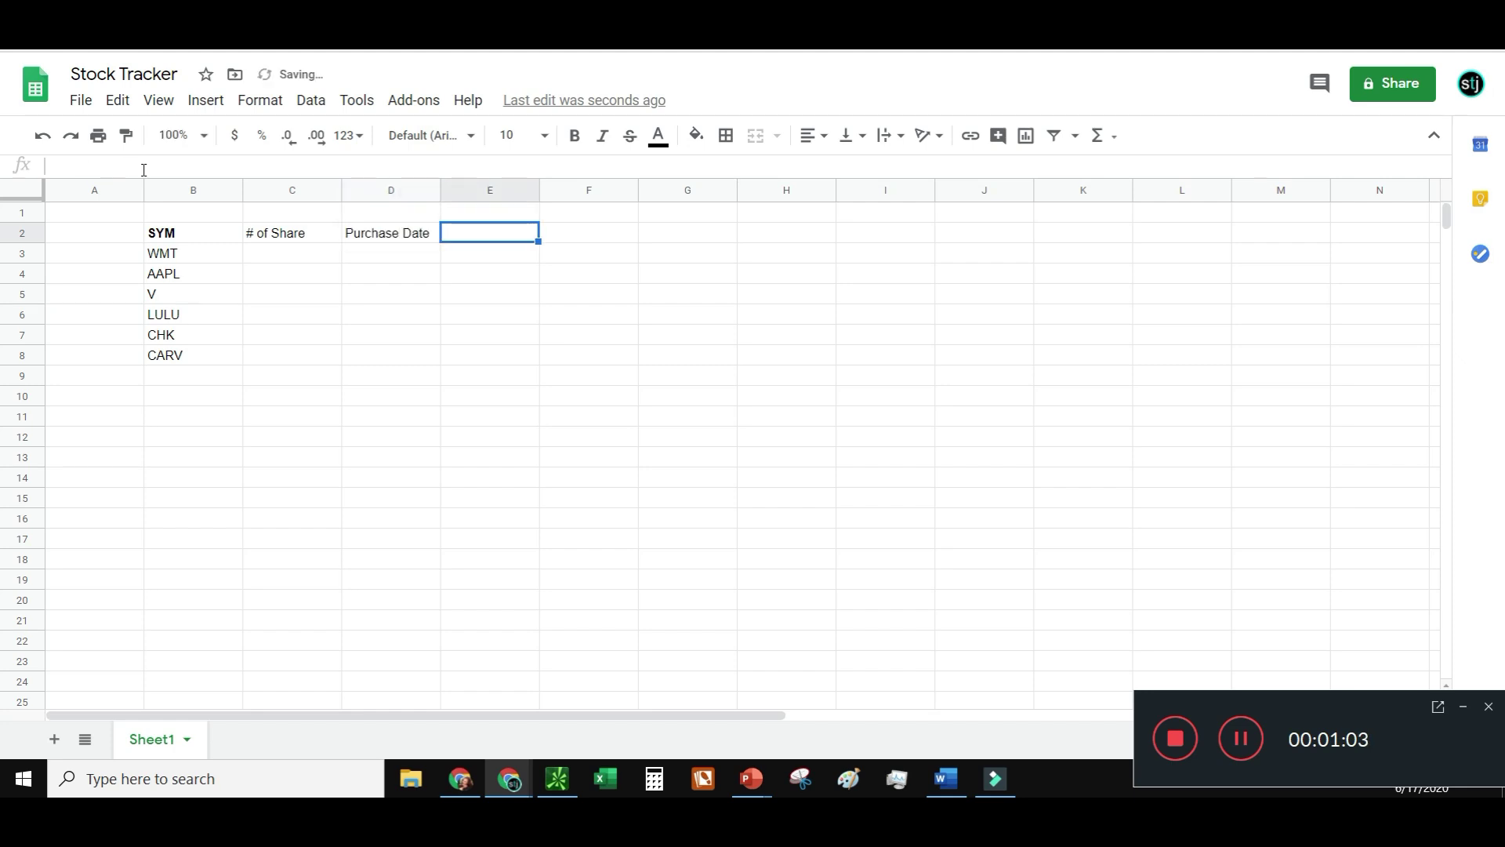
text(Purcha)
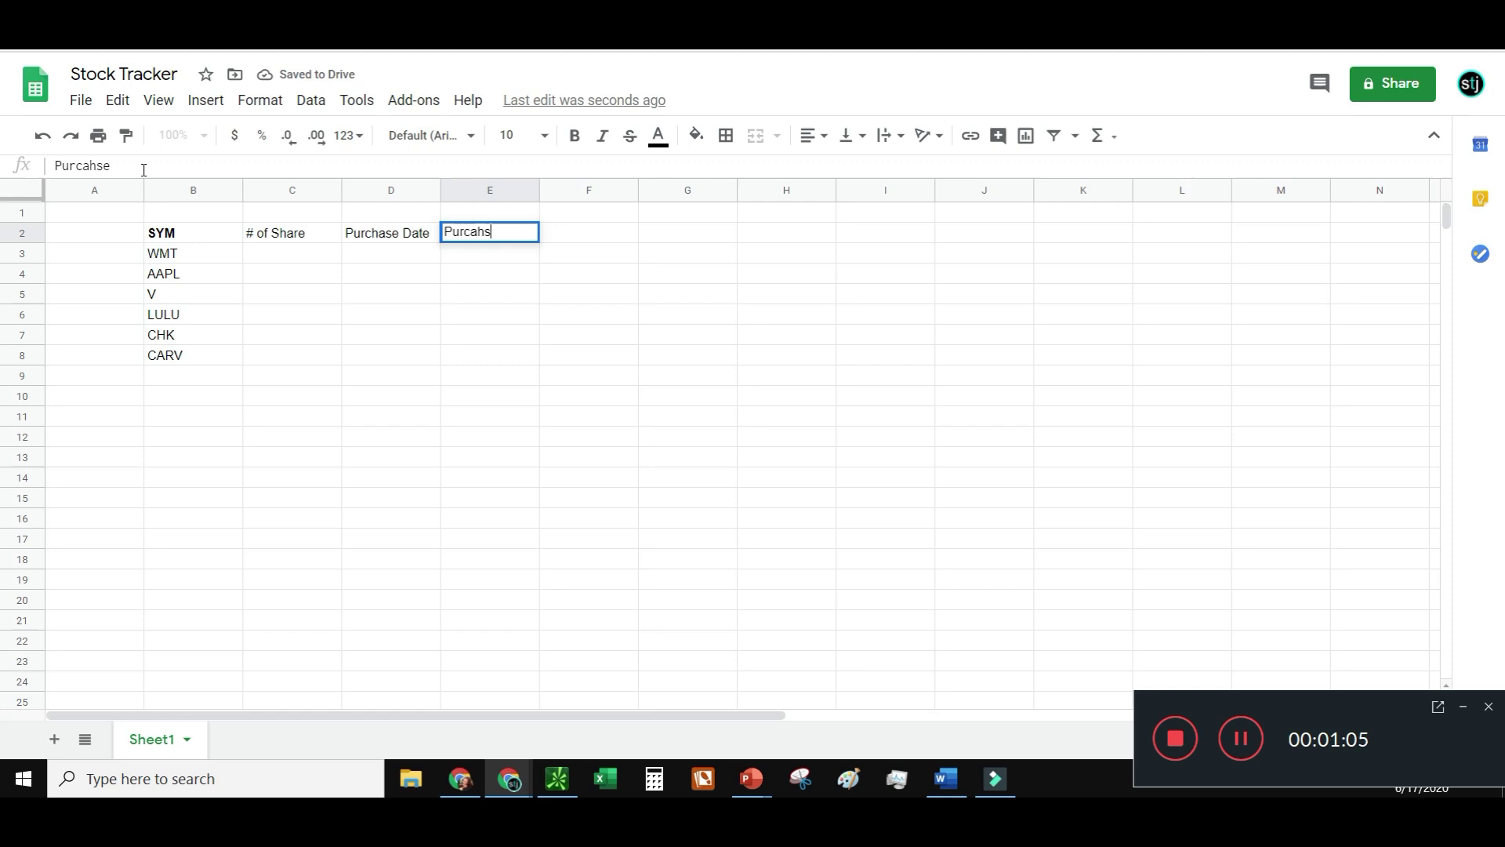
text(se Price)
key(Tab)
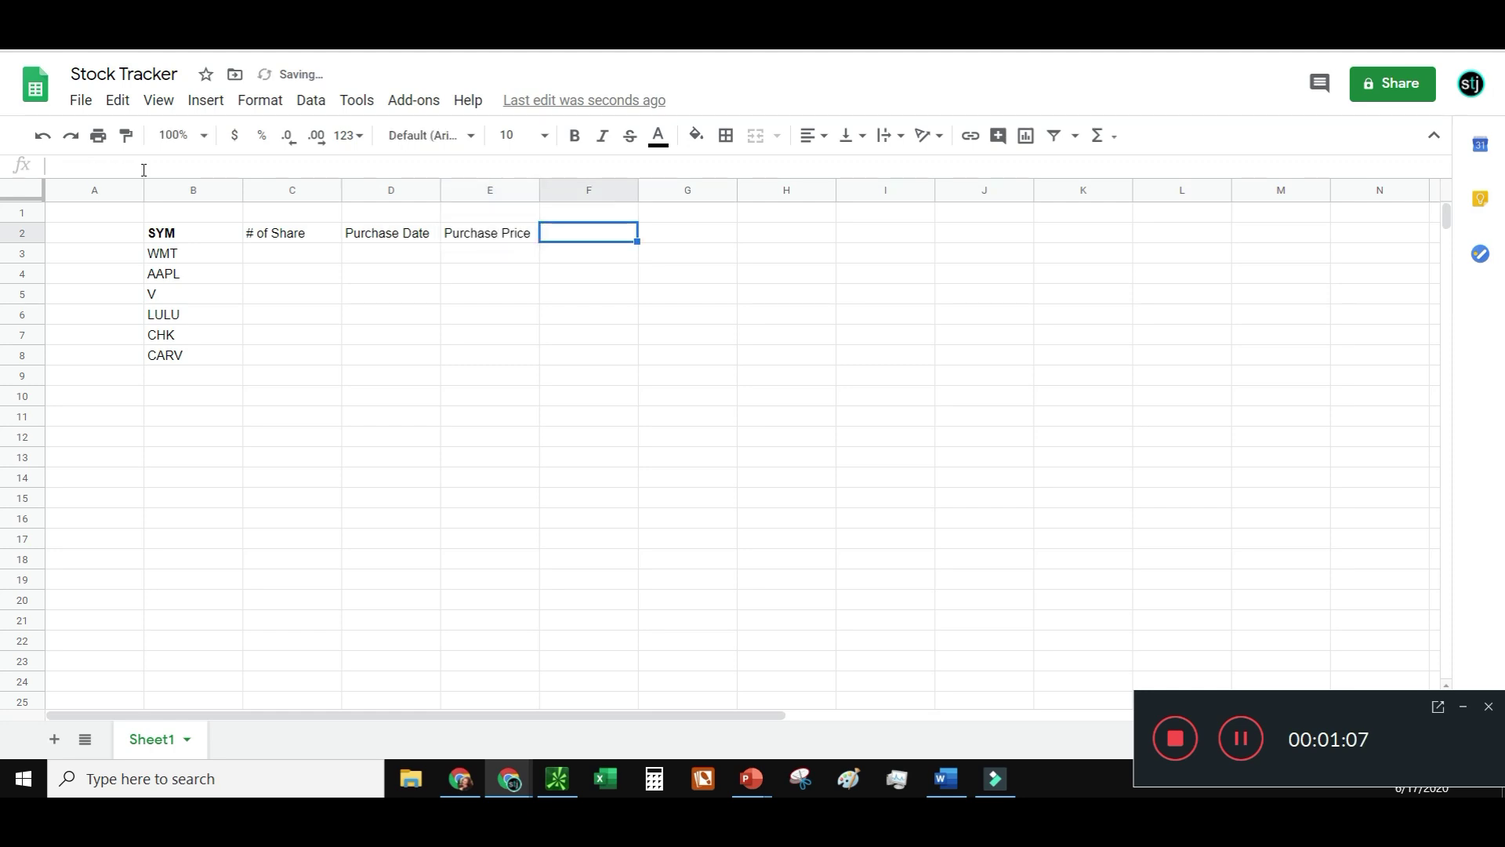
text(Recent Price)
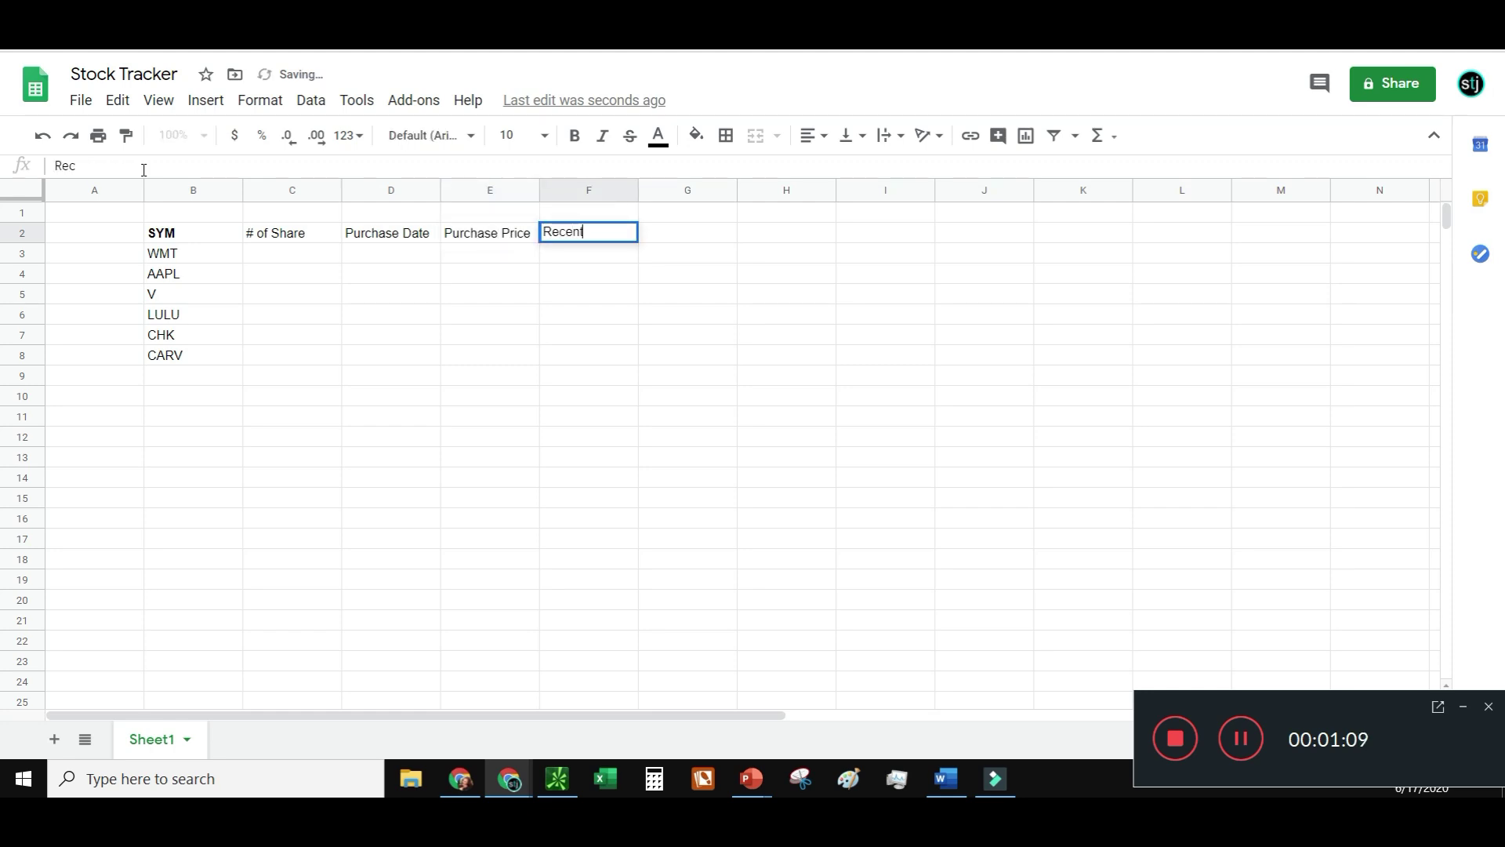
key(Tab)
Add headings Target Price, Gain/Loss, Invested, Current Value and % Chng in G2:K2
text(Target Price)
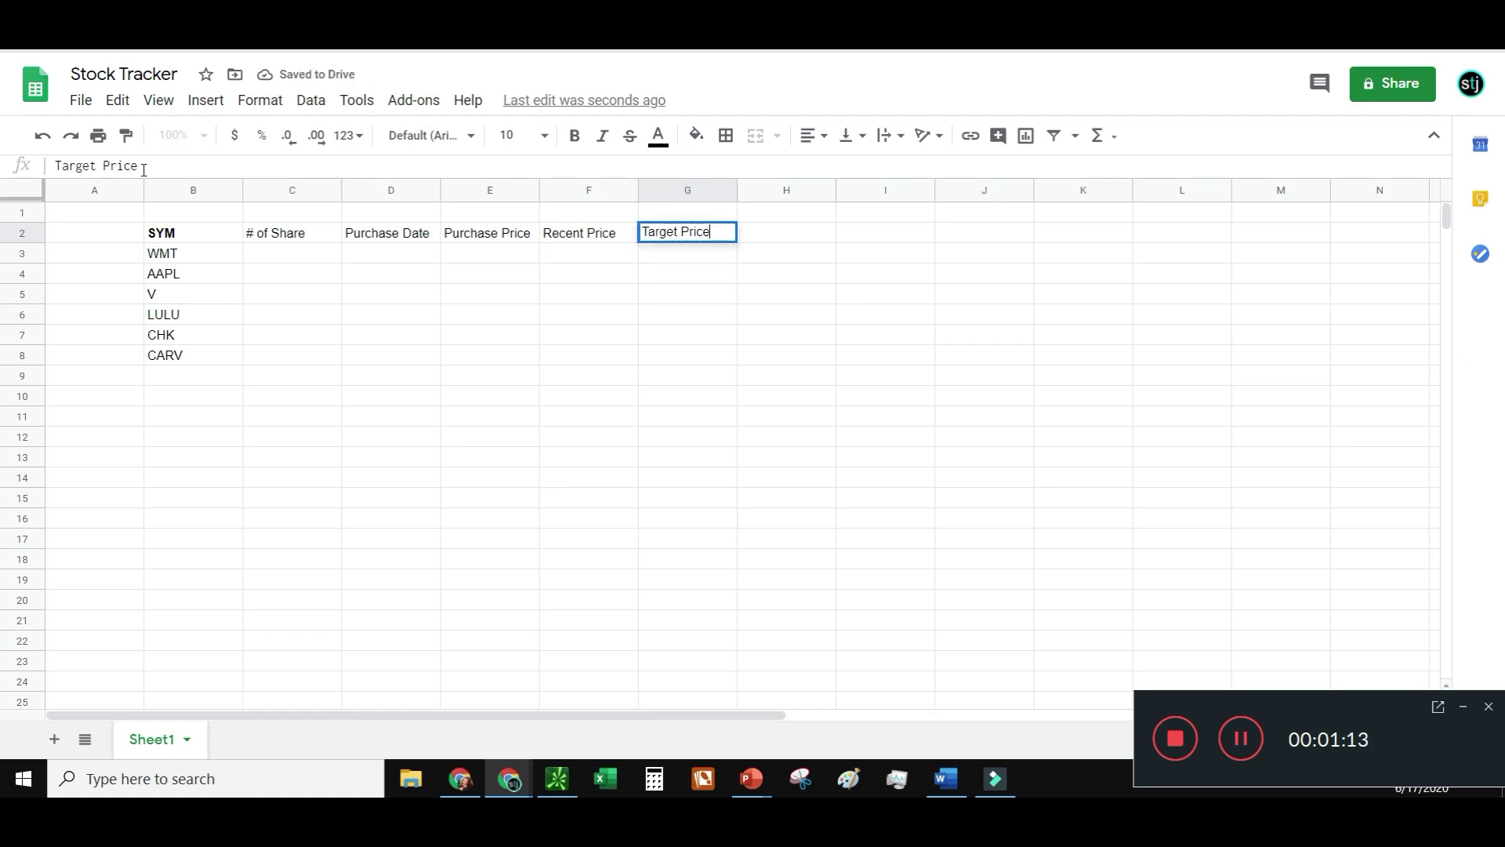
key(Tab)
text(Gain/Loss)
key(Tab)
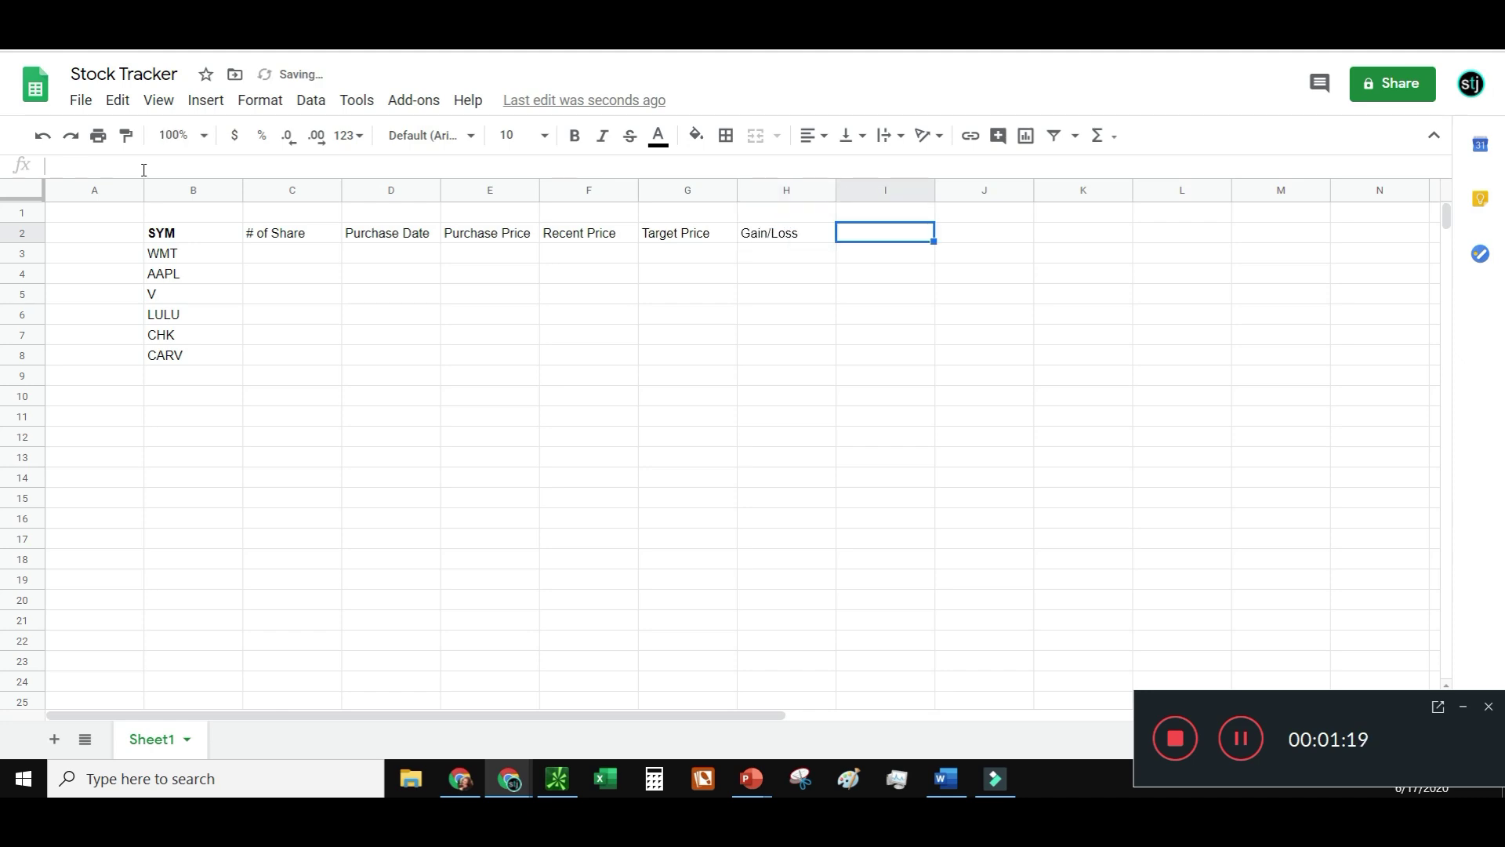
text(Invested)
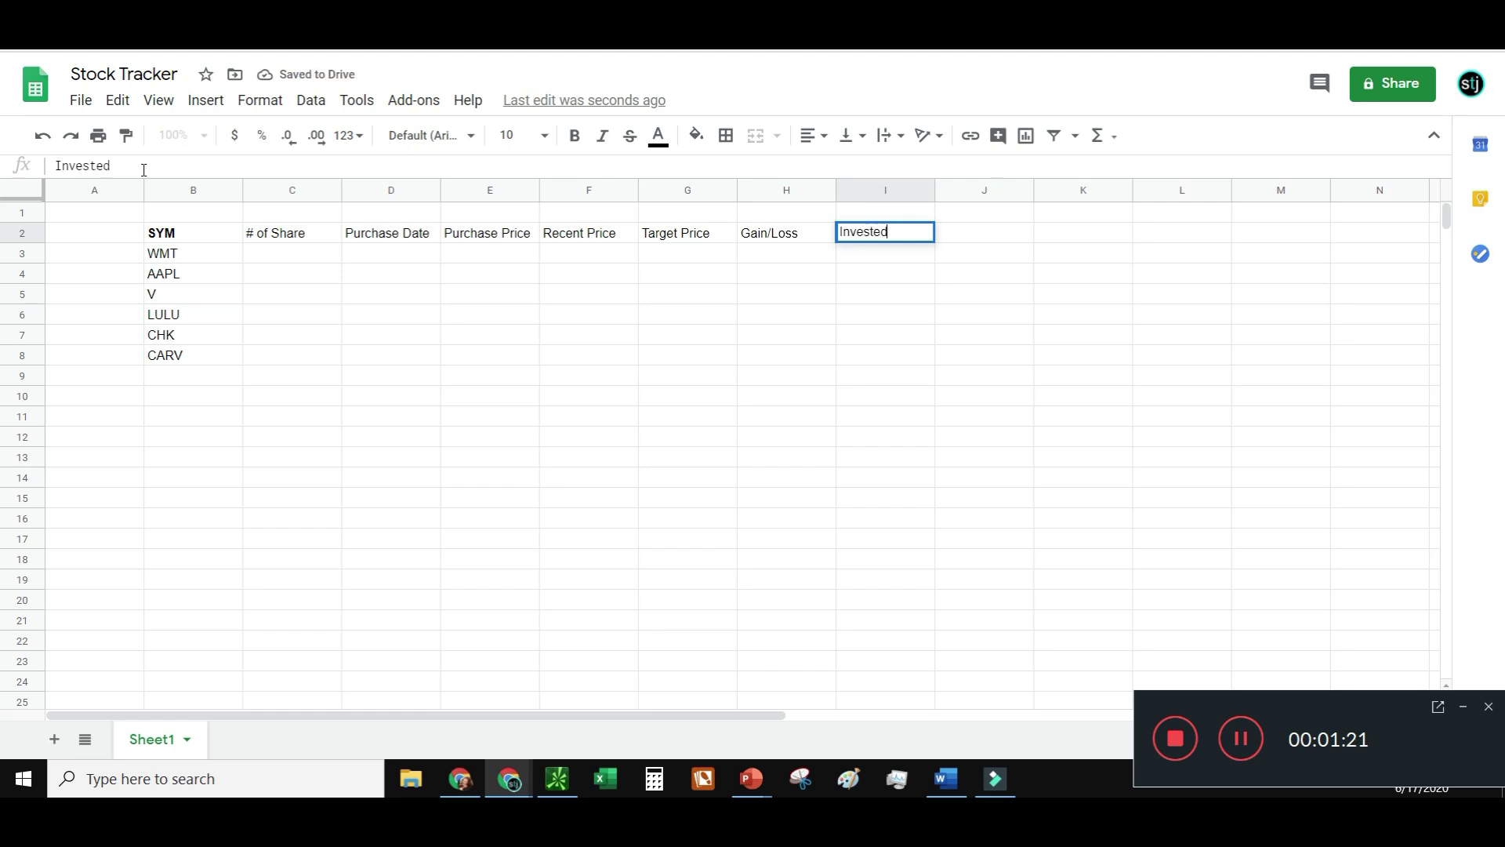
key(Tab)
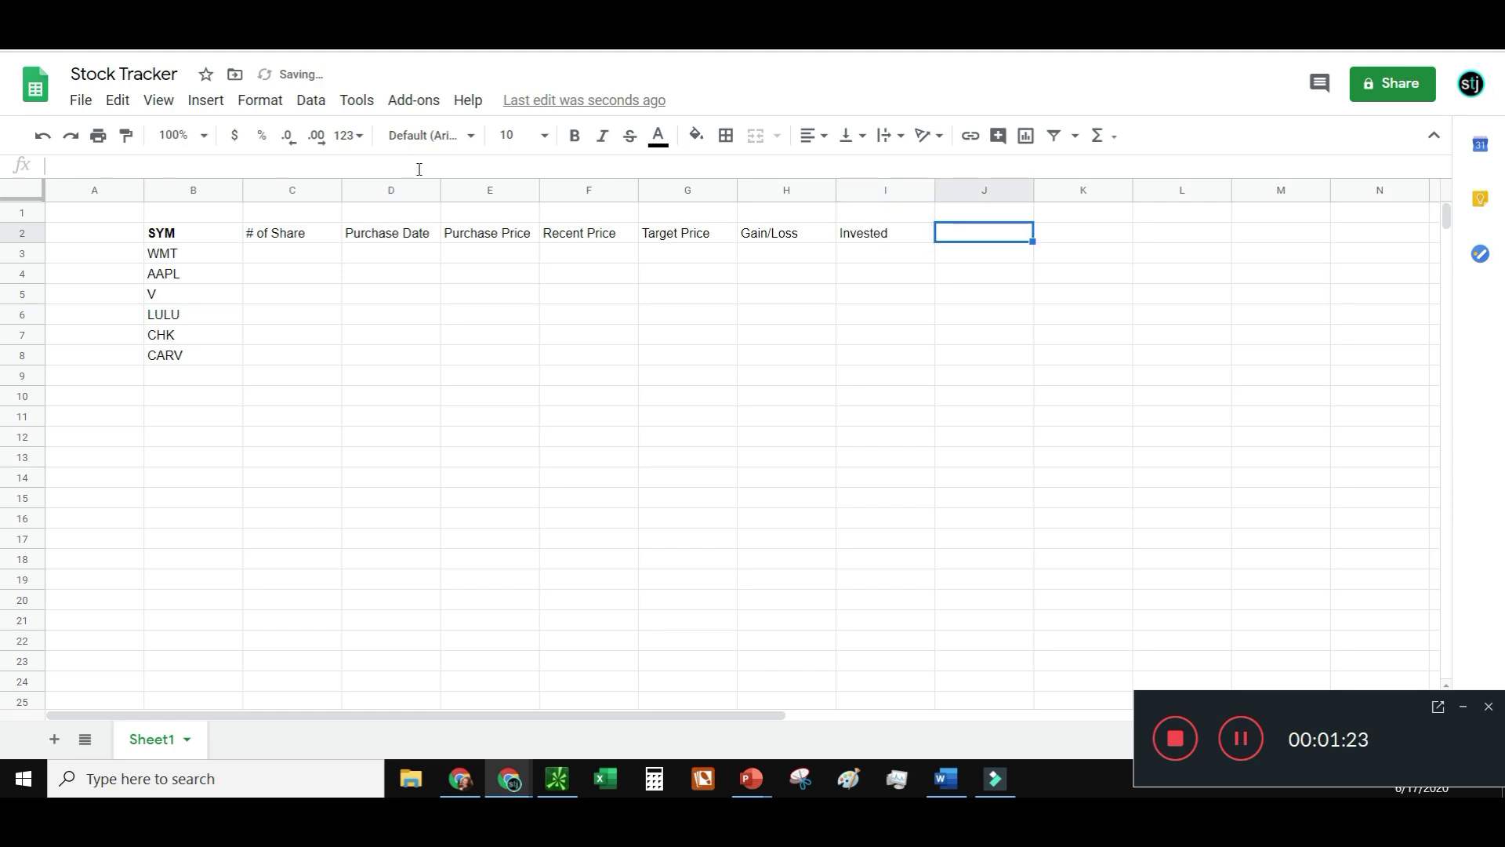
text(C)
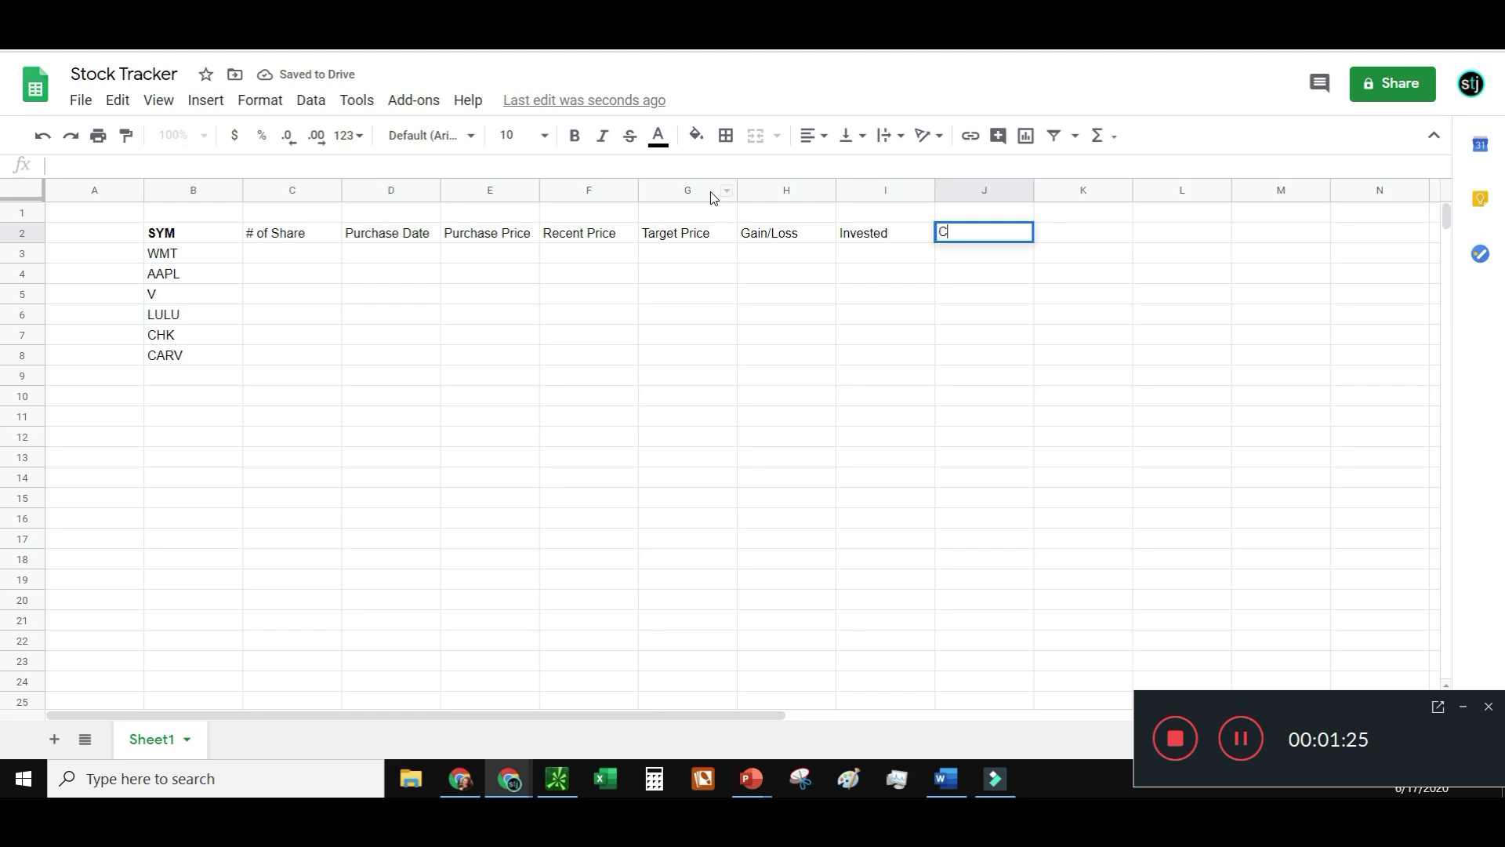
text(urrent Value)
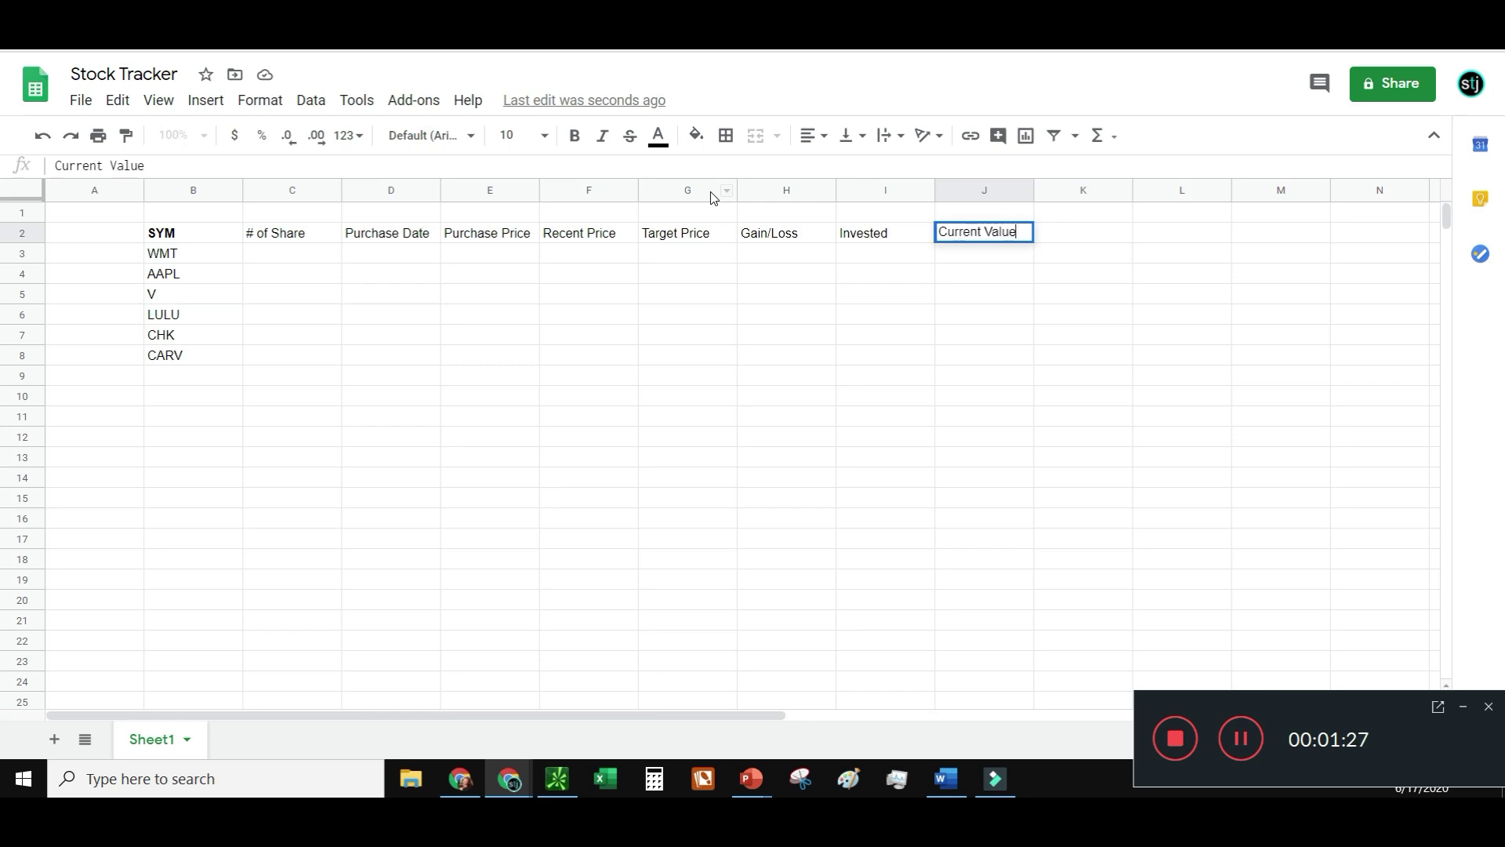
key(Tab)
text(% Chng)
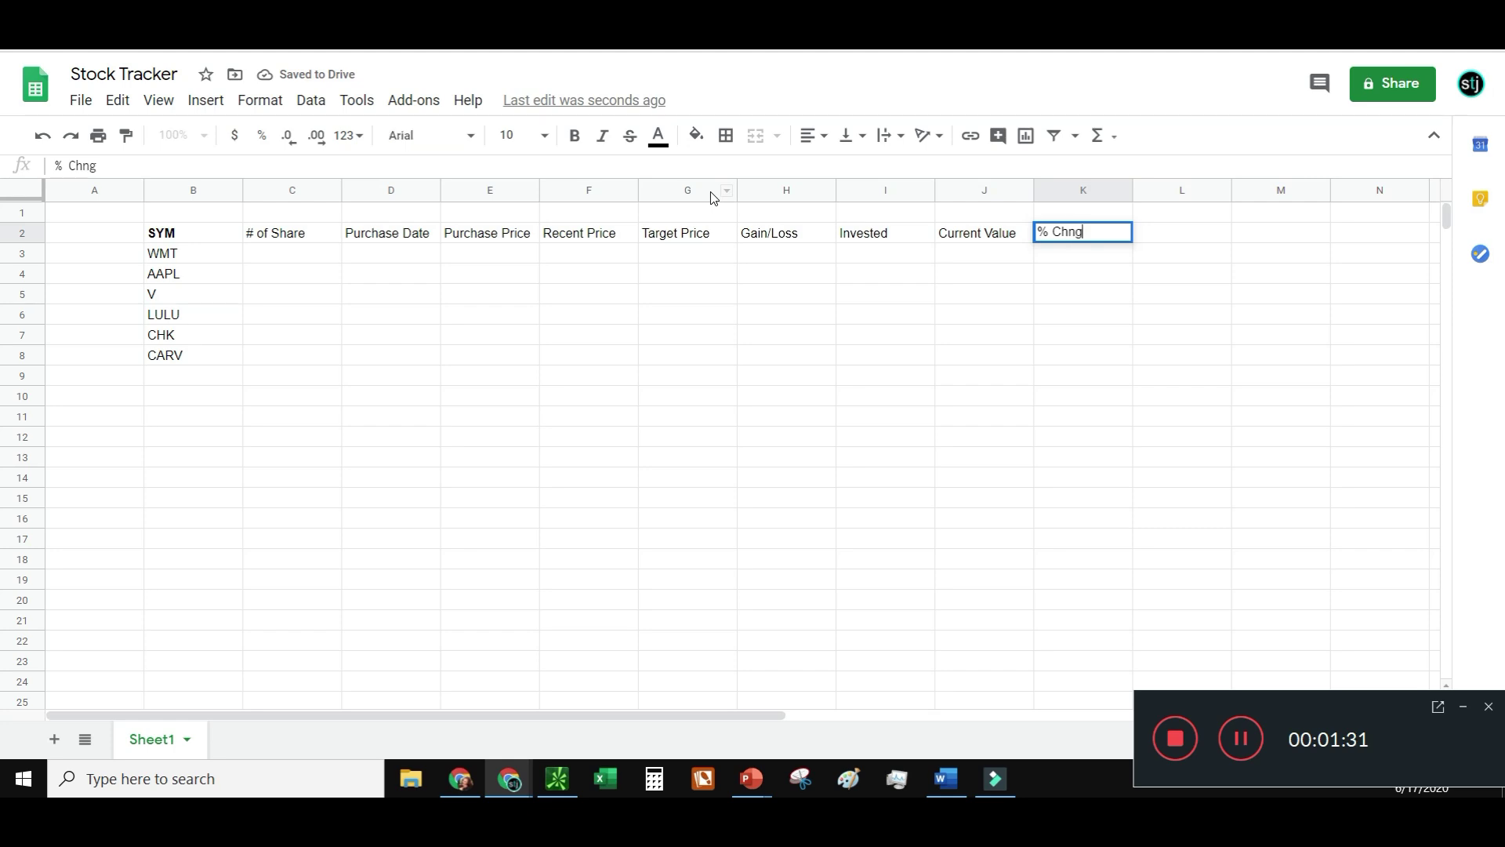
key(Return)
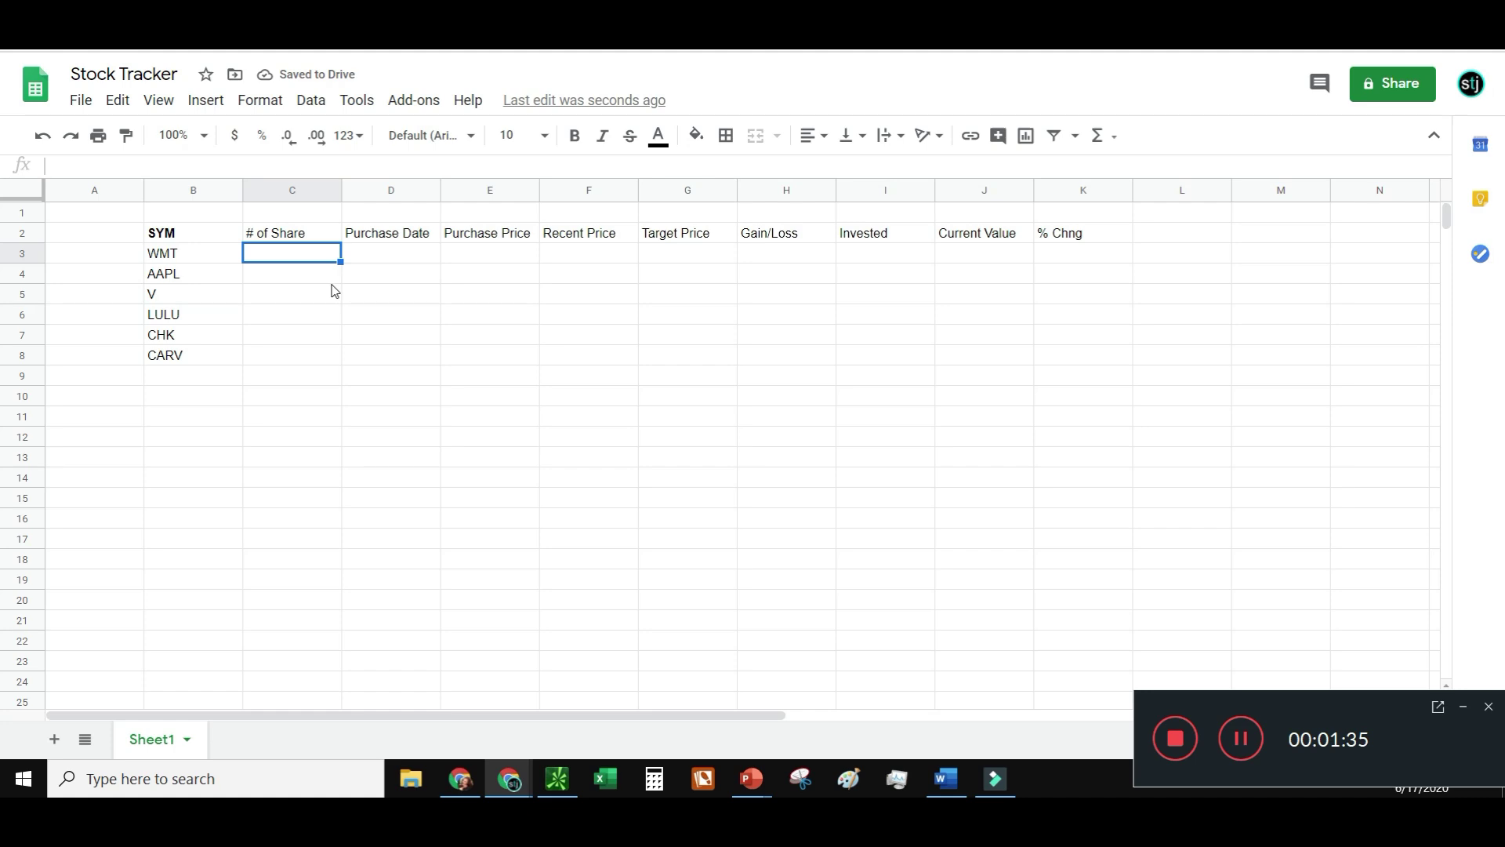
Enter share counts 5, 10, 4, 5, 30 and 20 in C3:C8
text(5)
key(Return)
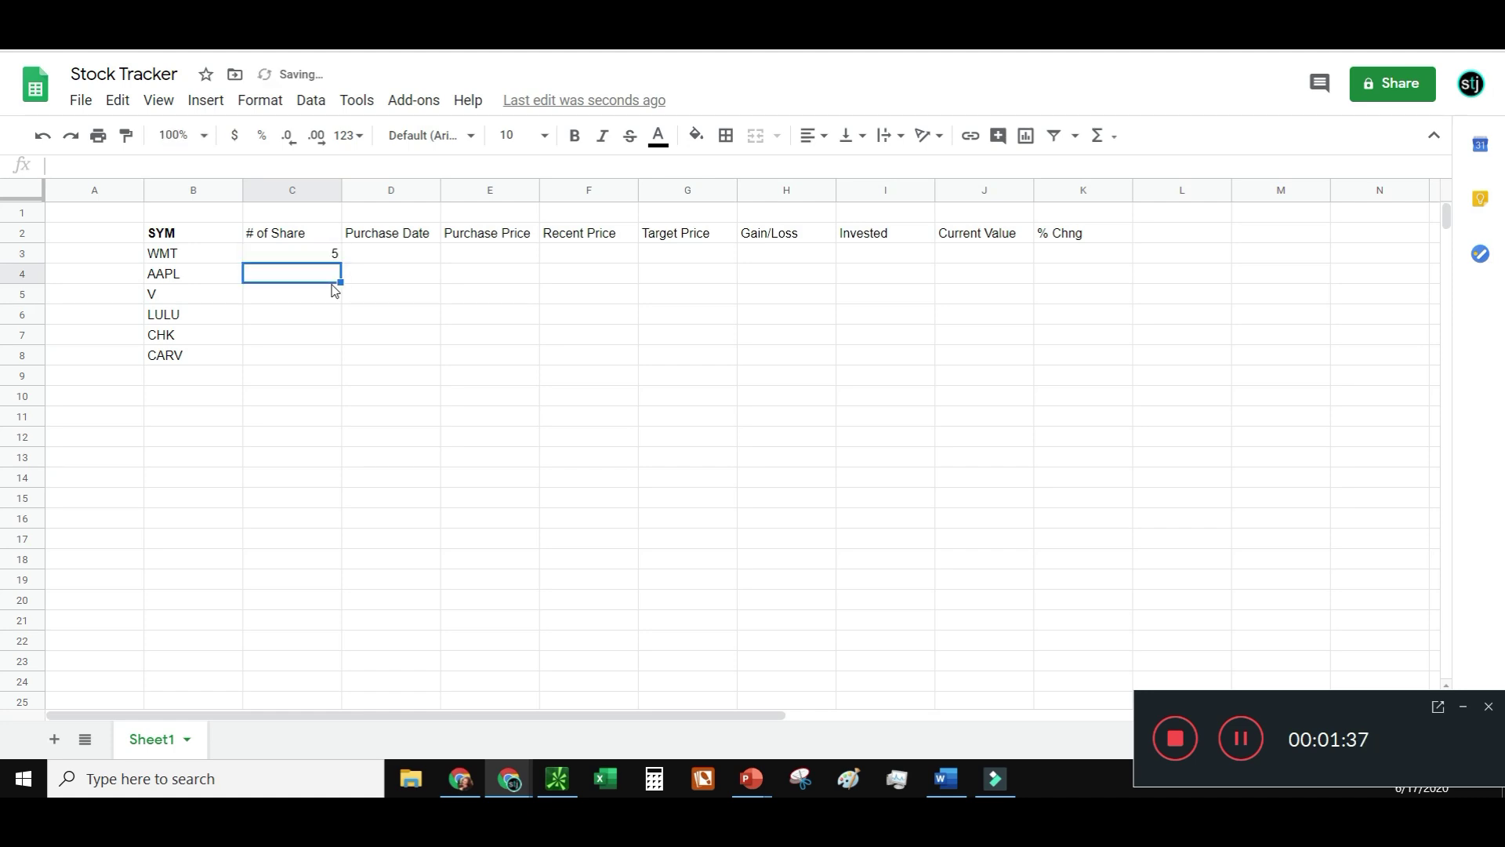
text(10)
key(Return)
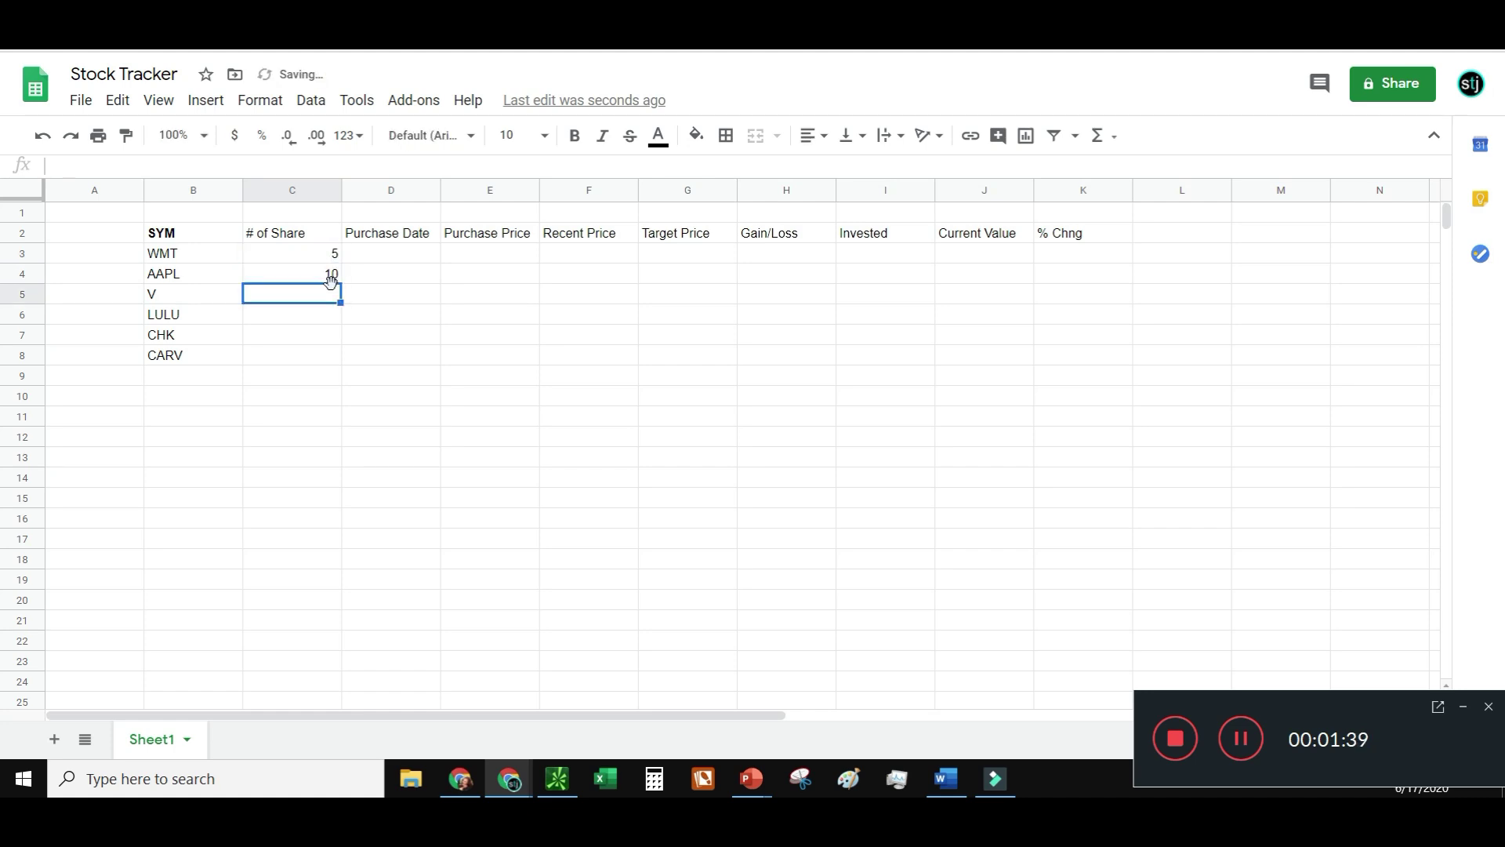
text(4)
key(Return)
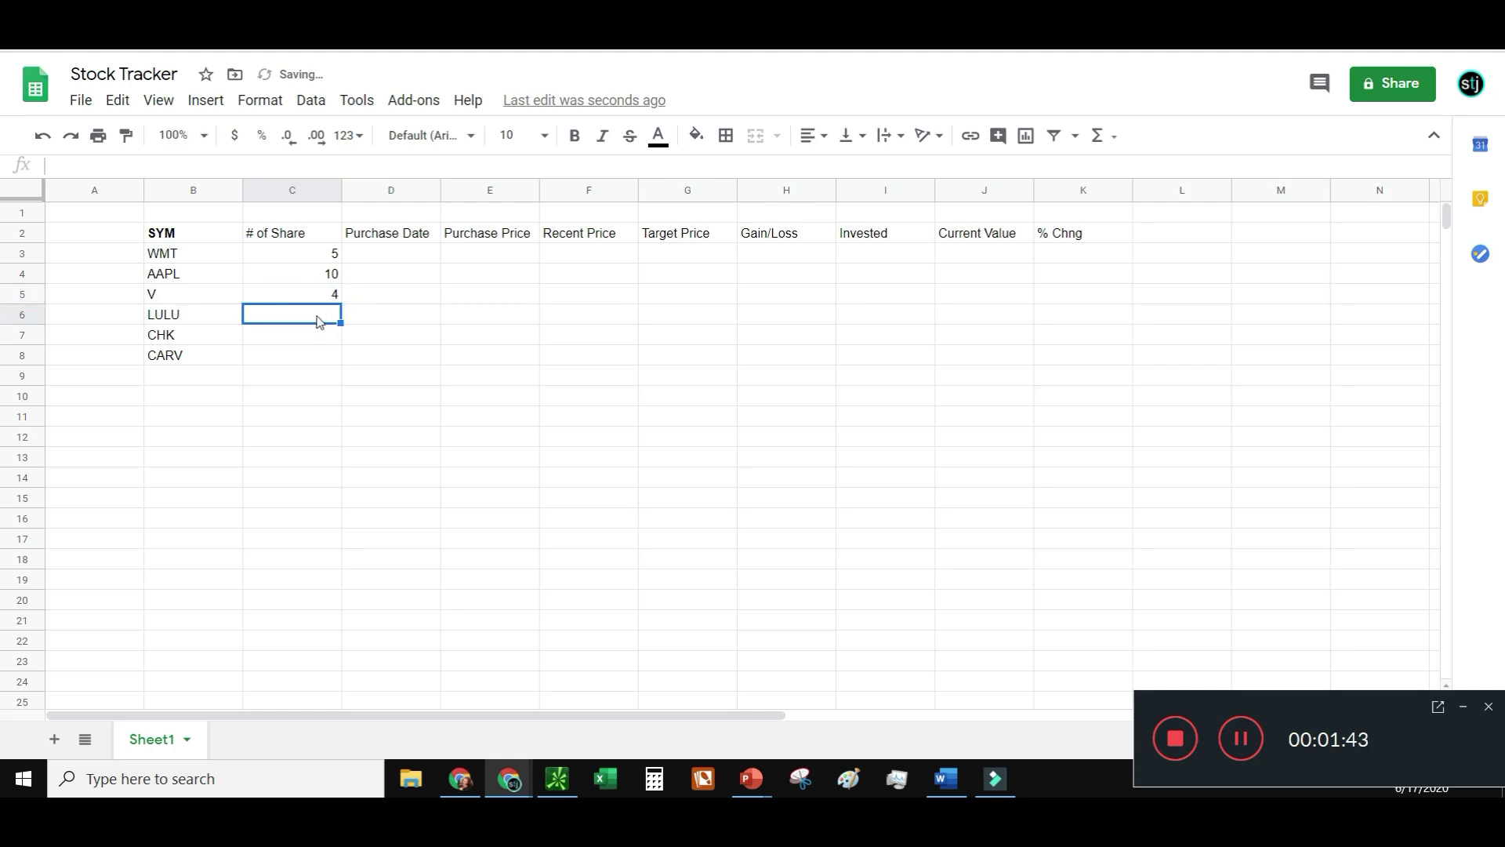
text(5)
key(Return)
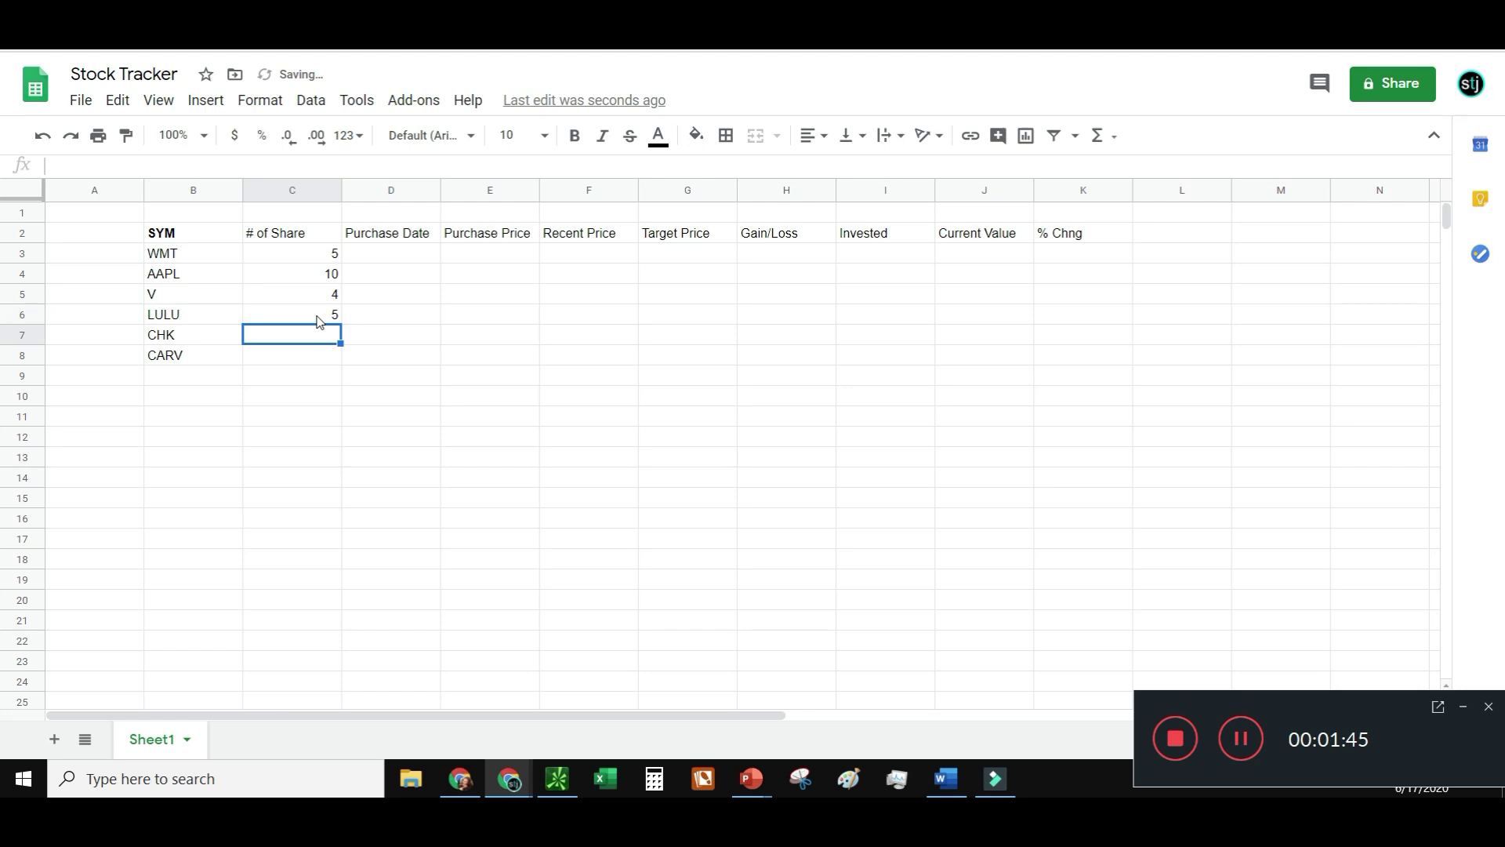
text(30)
key(Return)
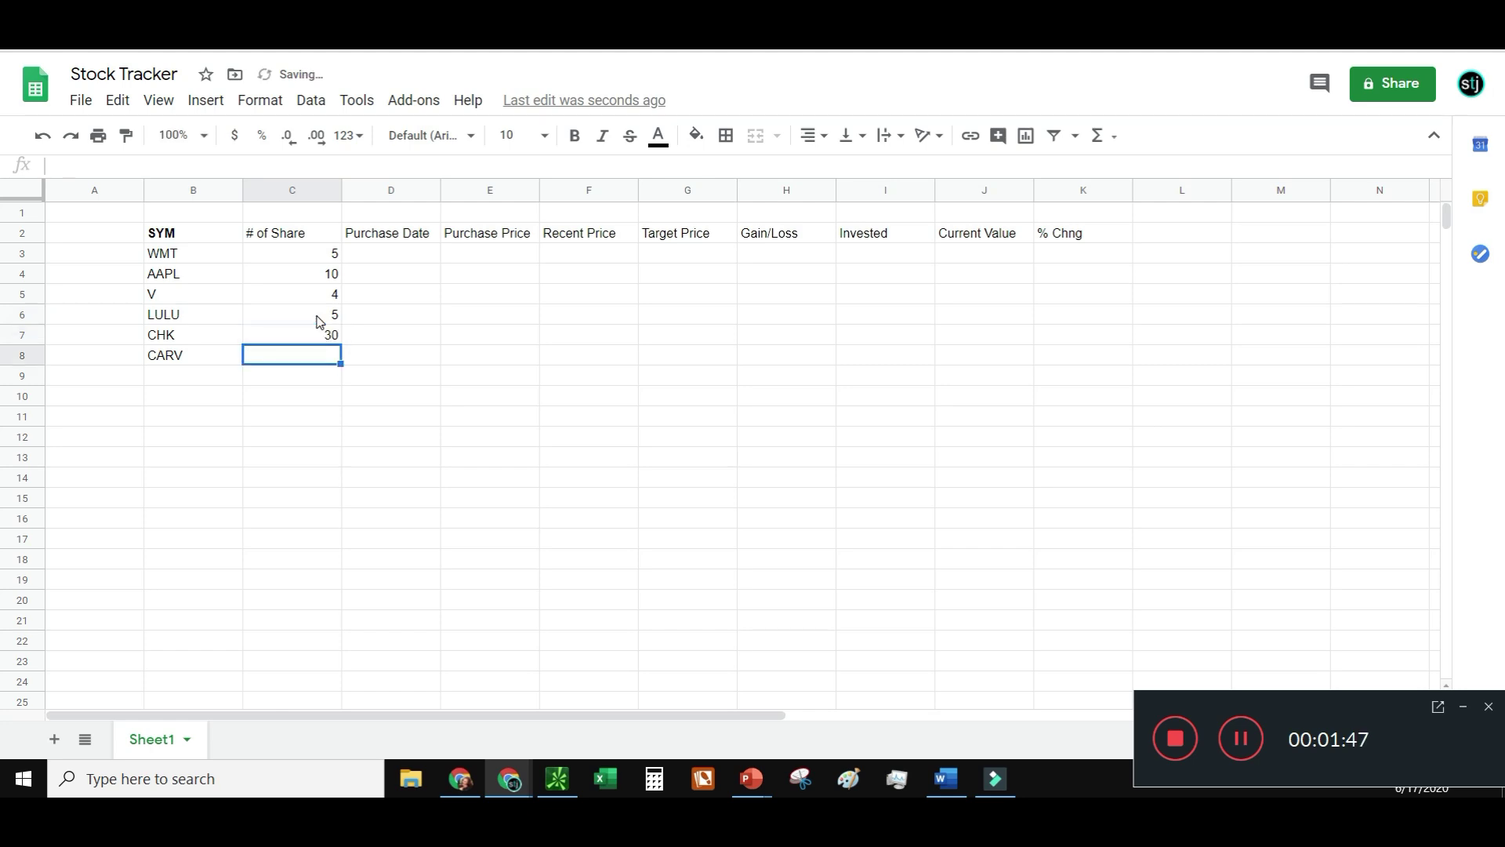
text(20)
key(Tab)
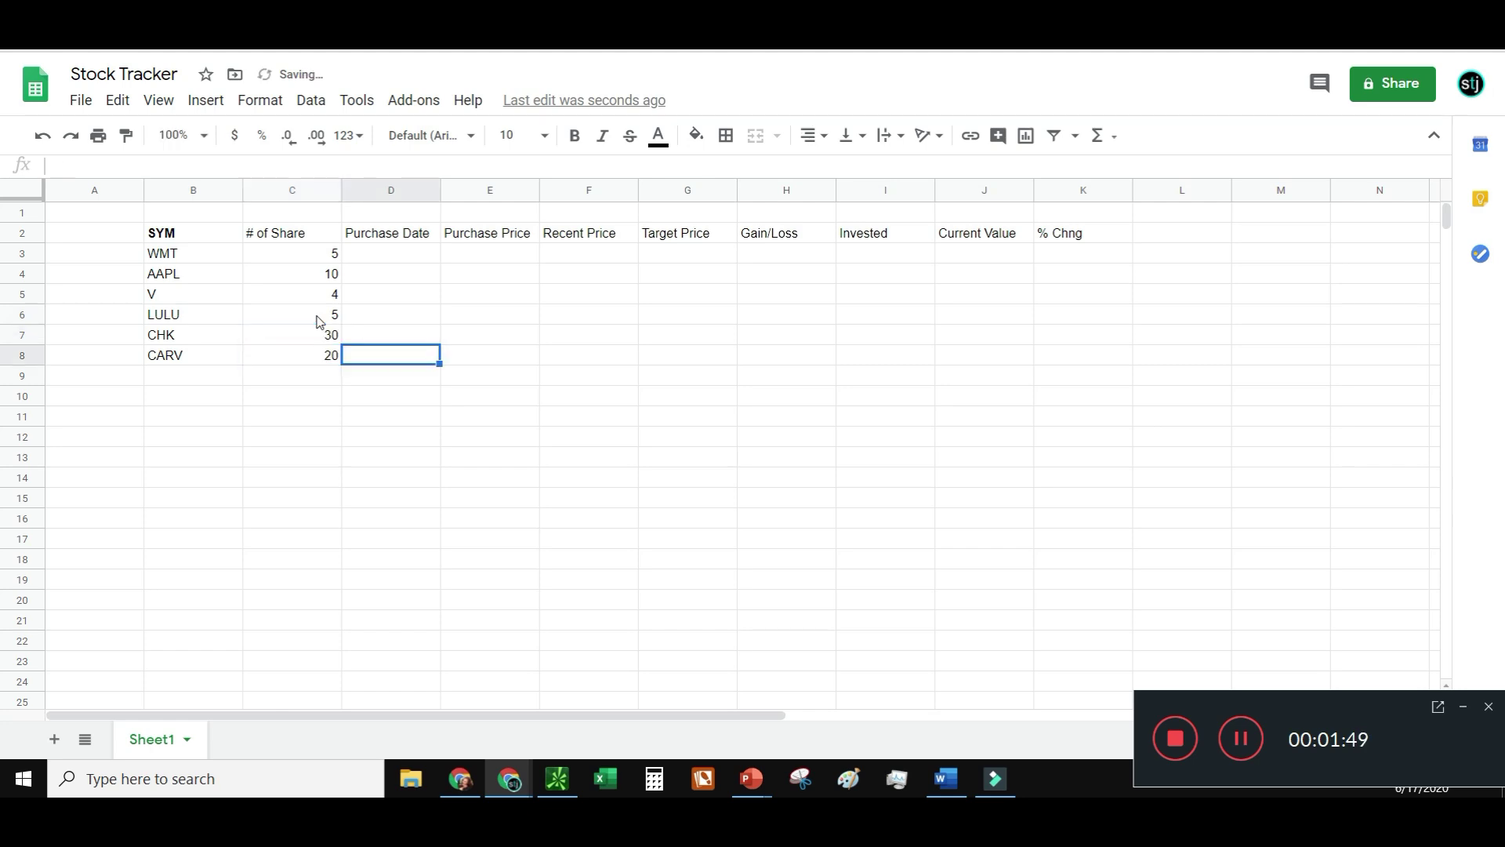
Enter 1/1/2020 in D3 and fill the dates down through 1/6/2020 in D8
click(396, 258)
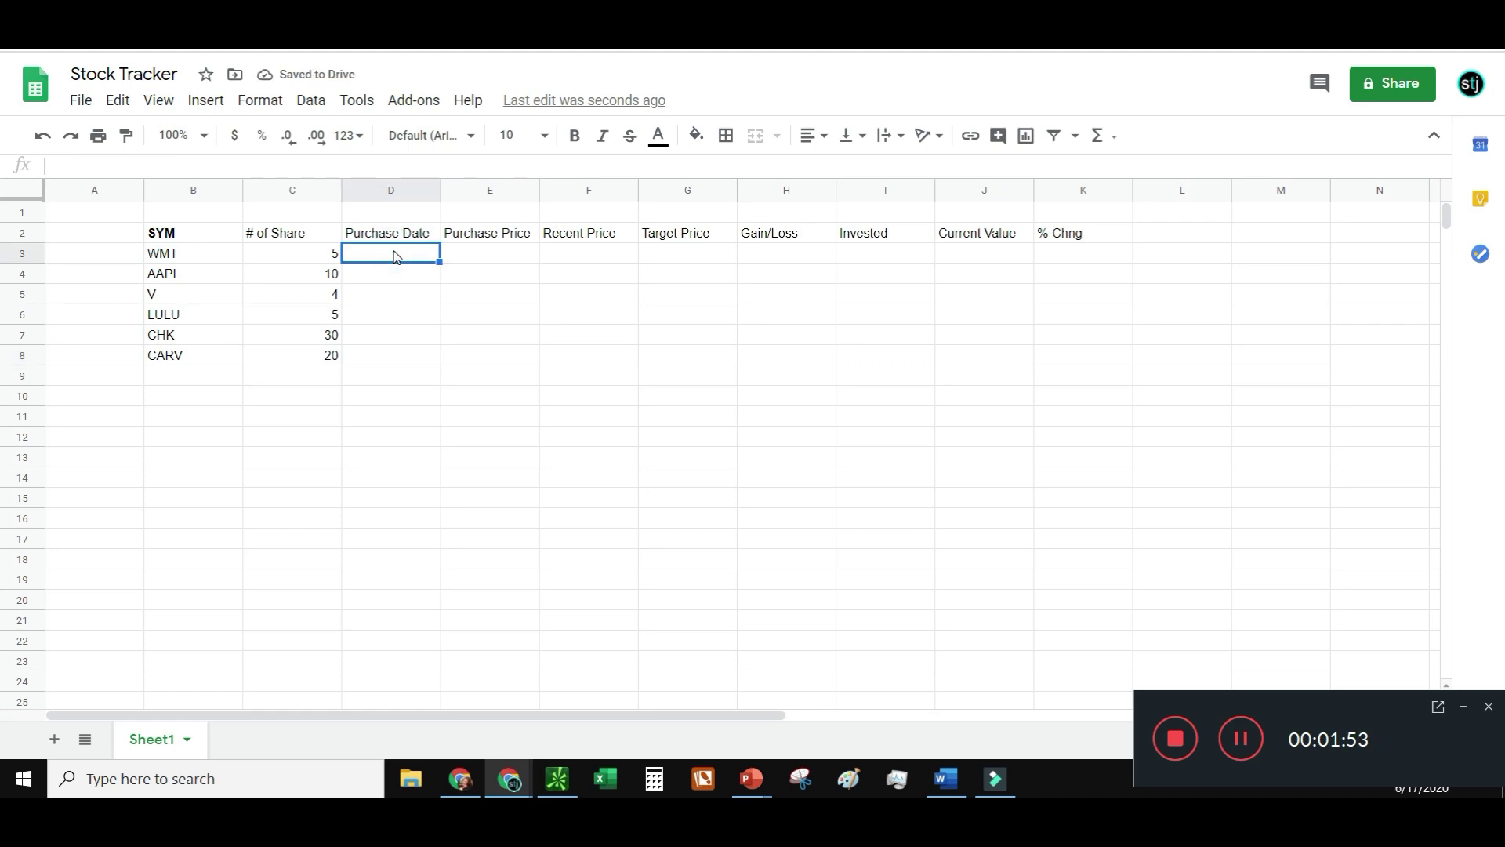
text(1/1/2020)
click(474, 257)
click(423, 254)
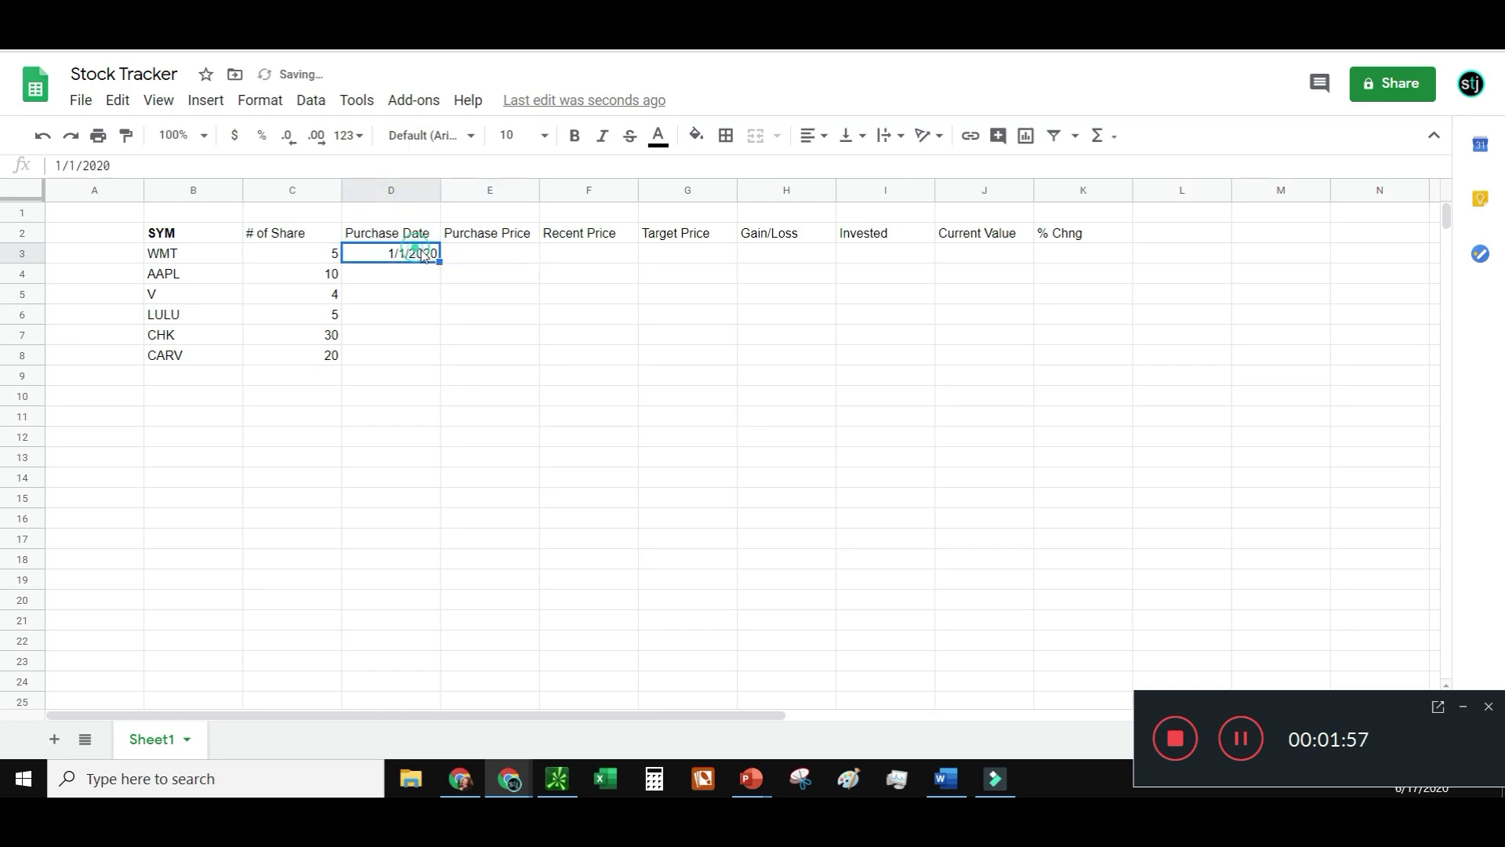
drag(439, 261, 437, 354)
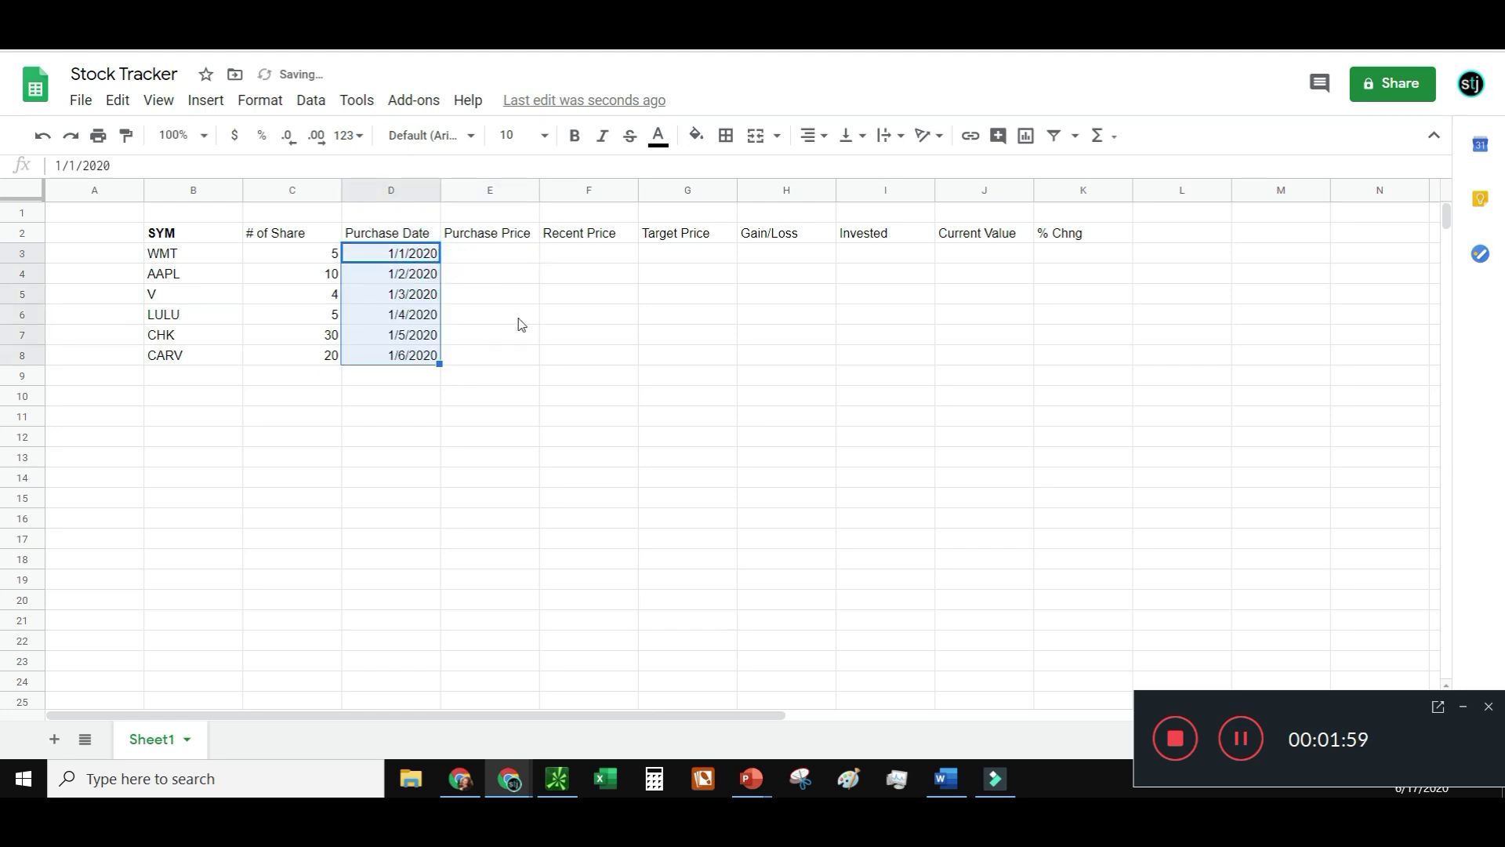
click(505, 255)
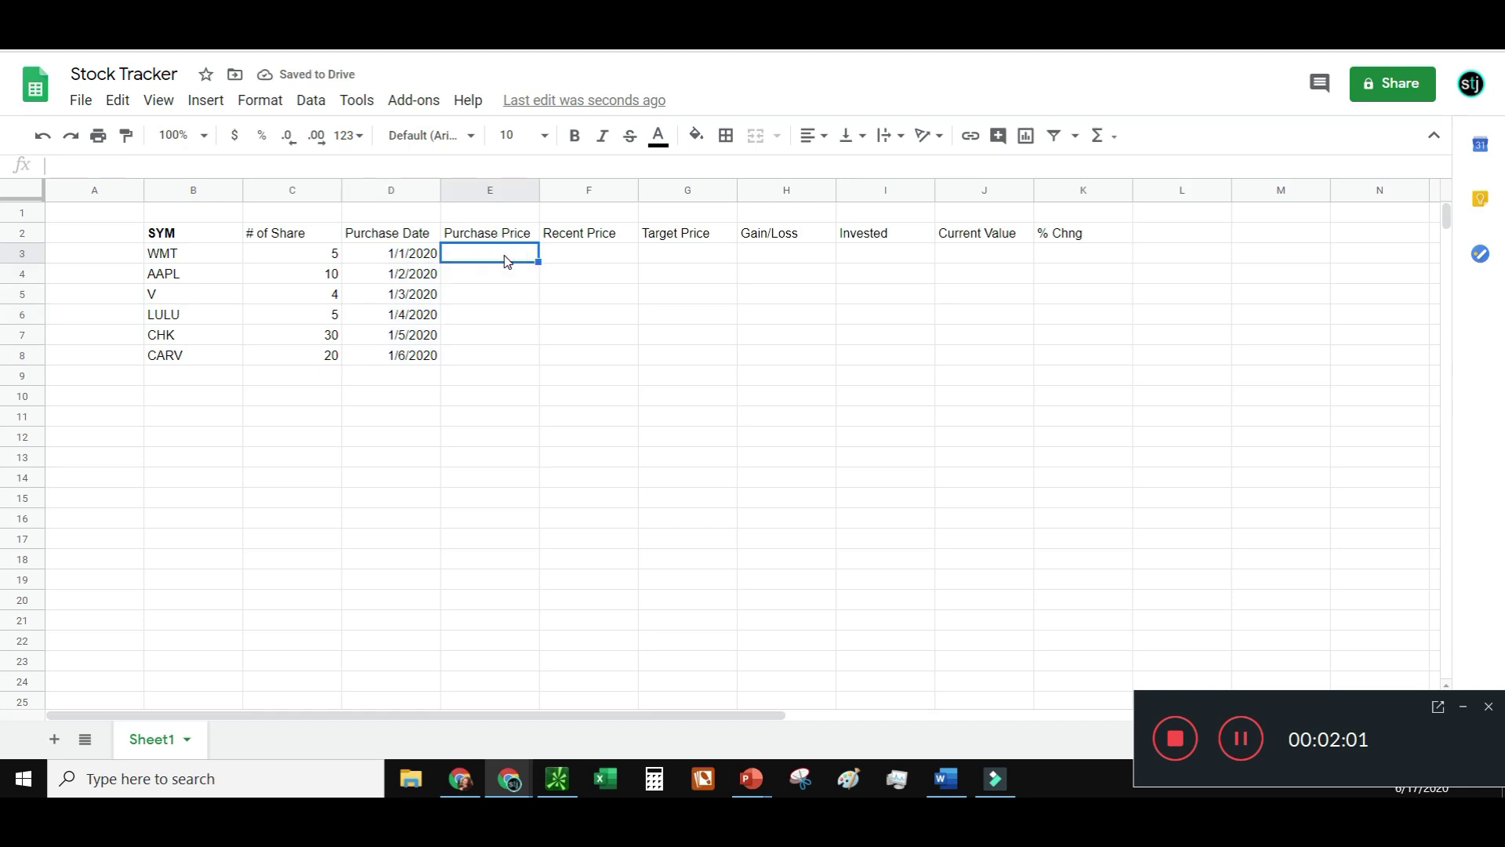
Set up a helper lookup: =B3 in B10 and =GOOGLEFINANCE(B10,"price",D3) in C10
click(209, 391)
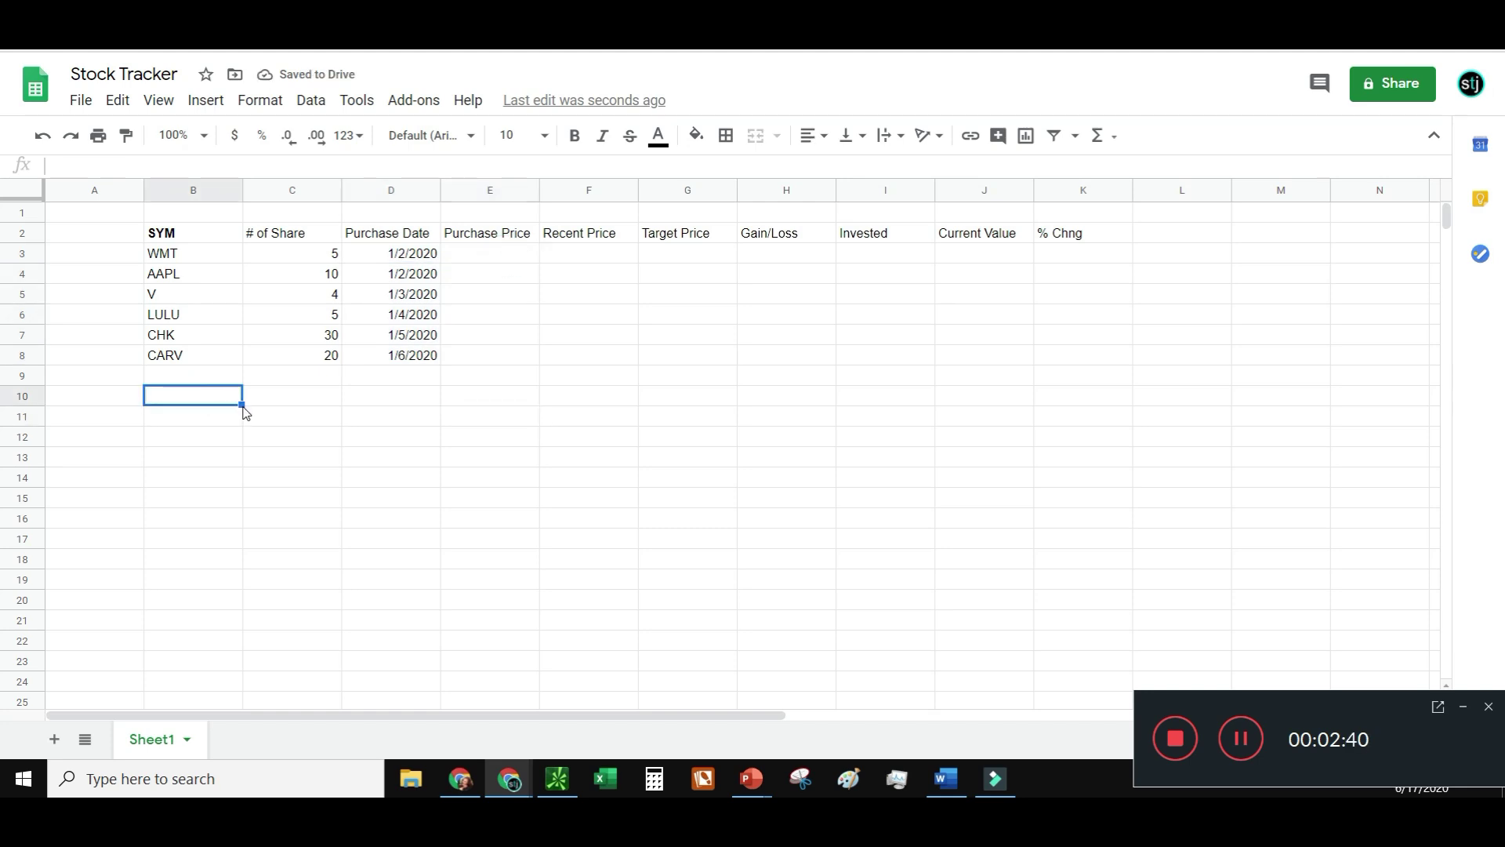
text(=)
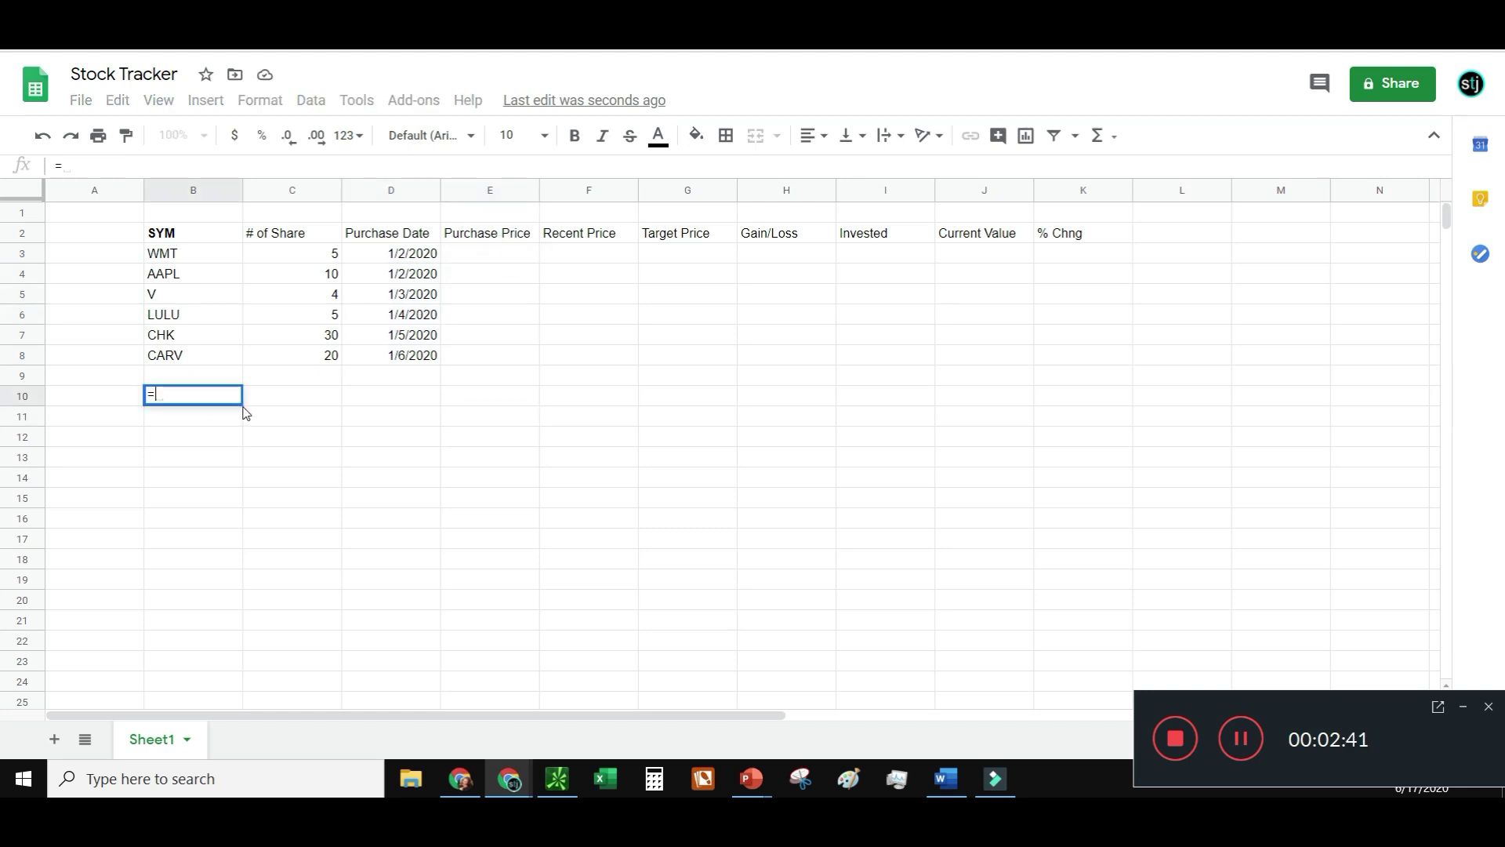
click(202, 257)
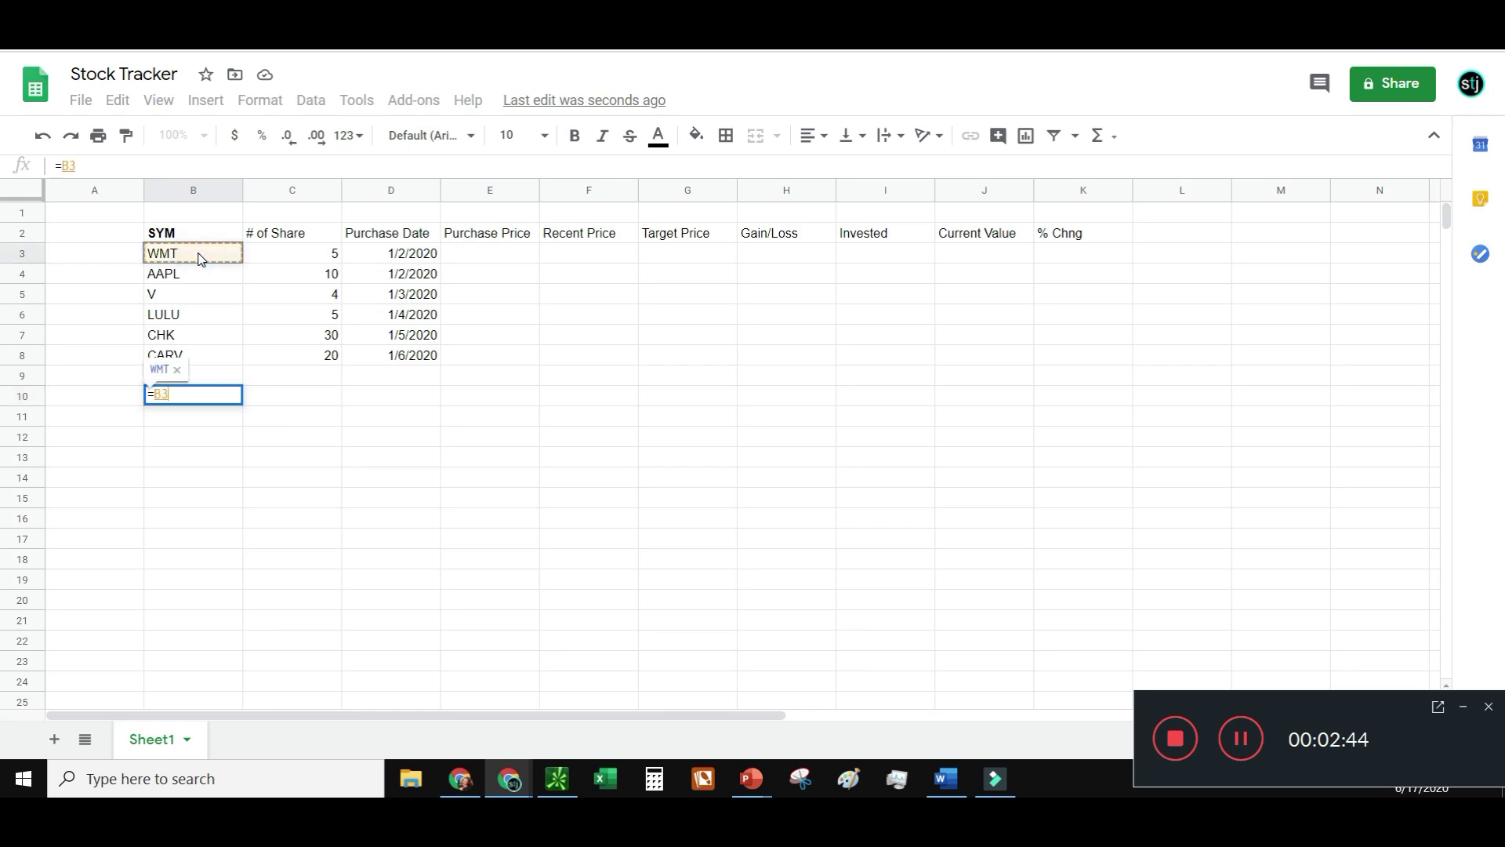
key(Return)
click(267, 398)
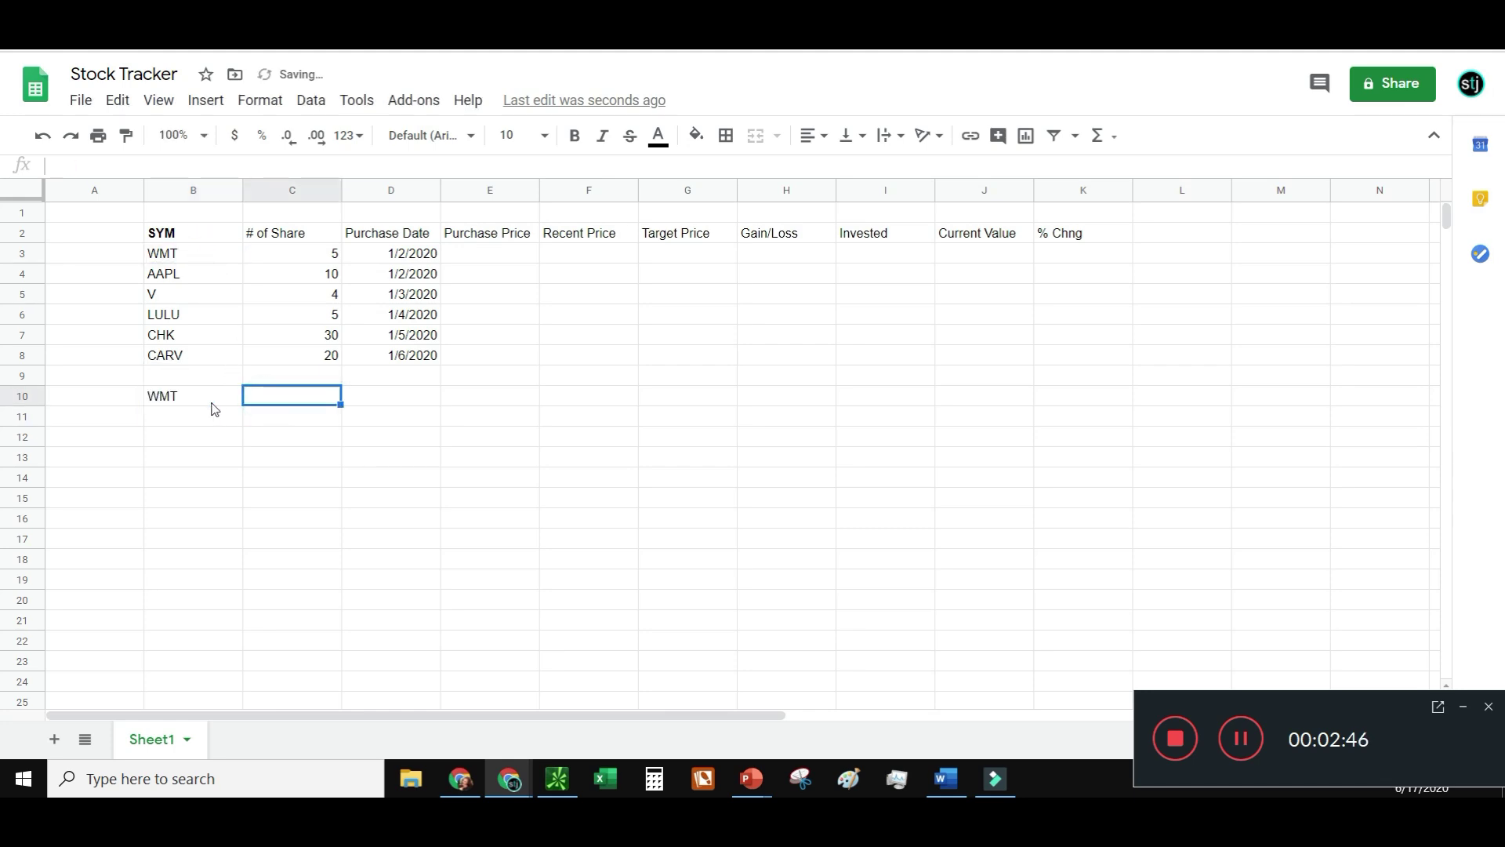
text(=GOOG)
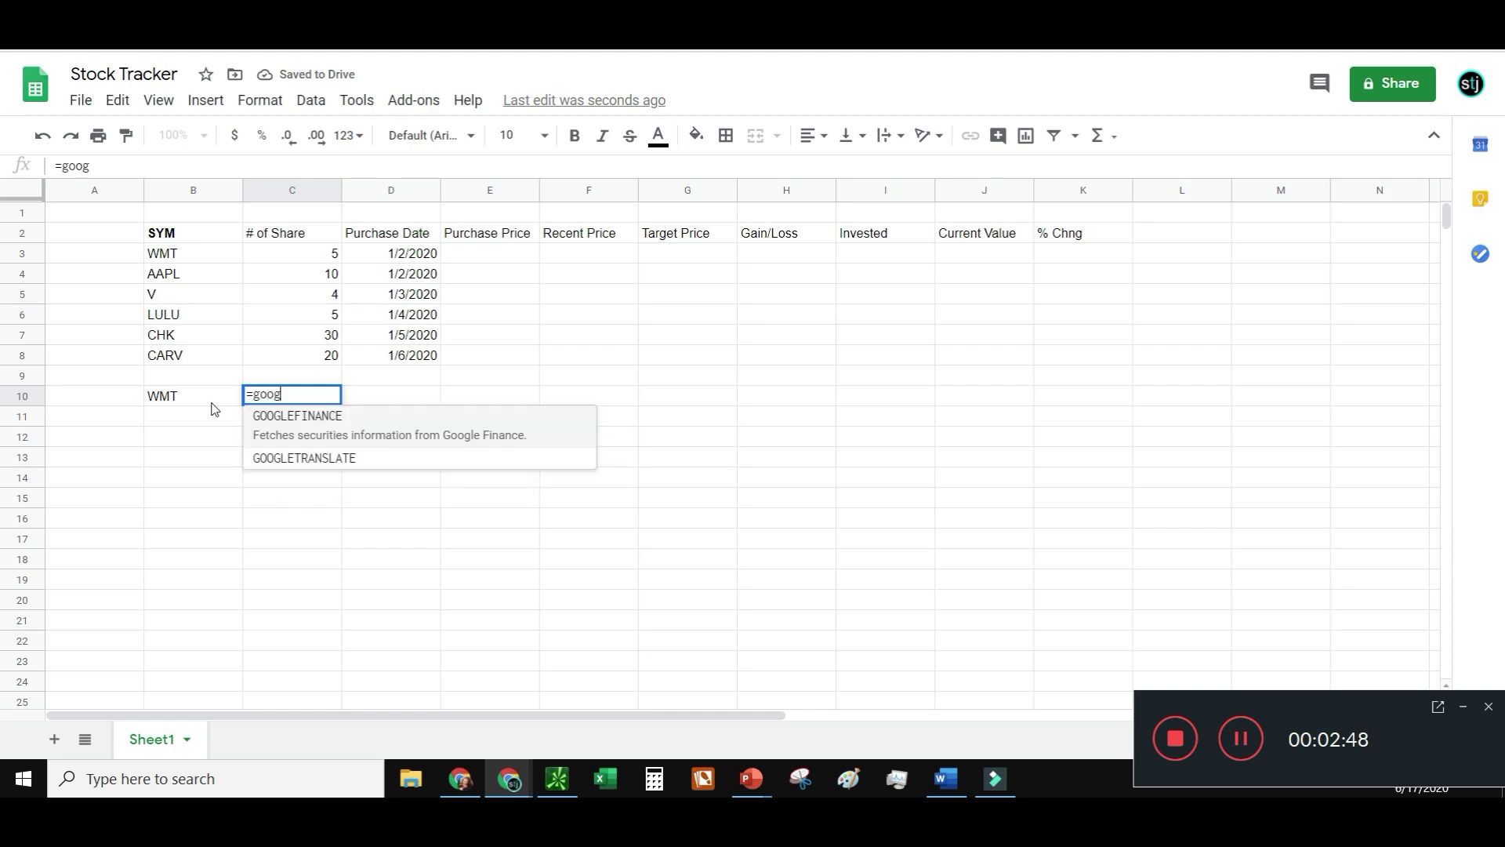
key(Tab)
click(196, 397)
text(,"price",)
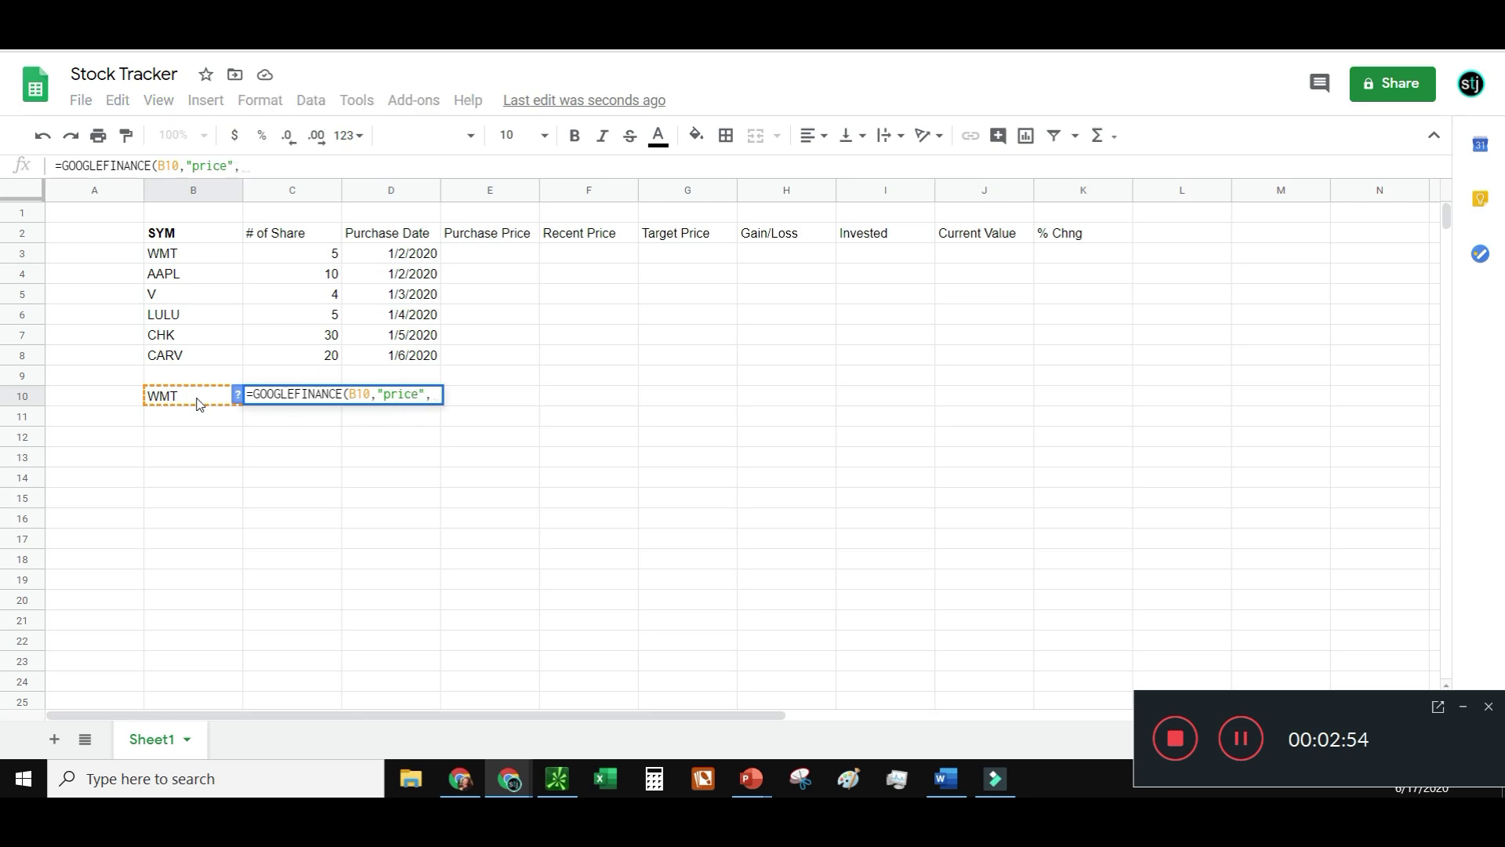
click(393, 261)
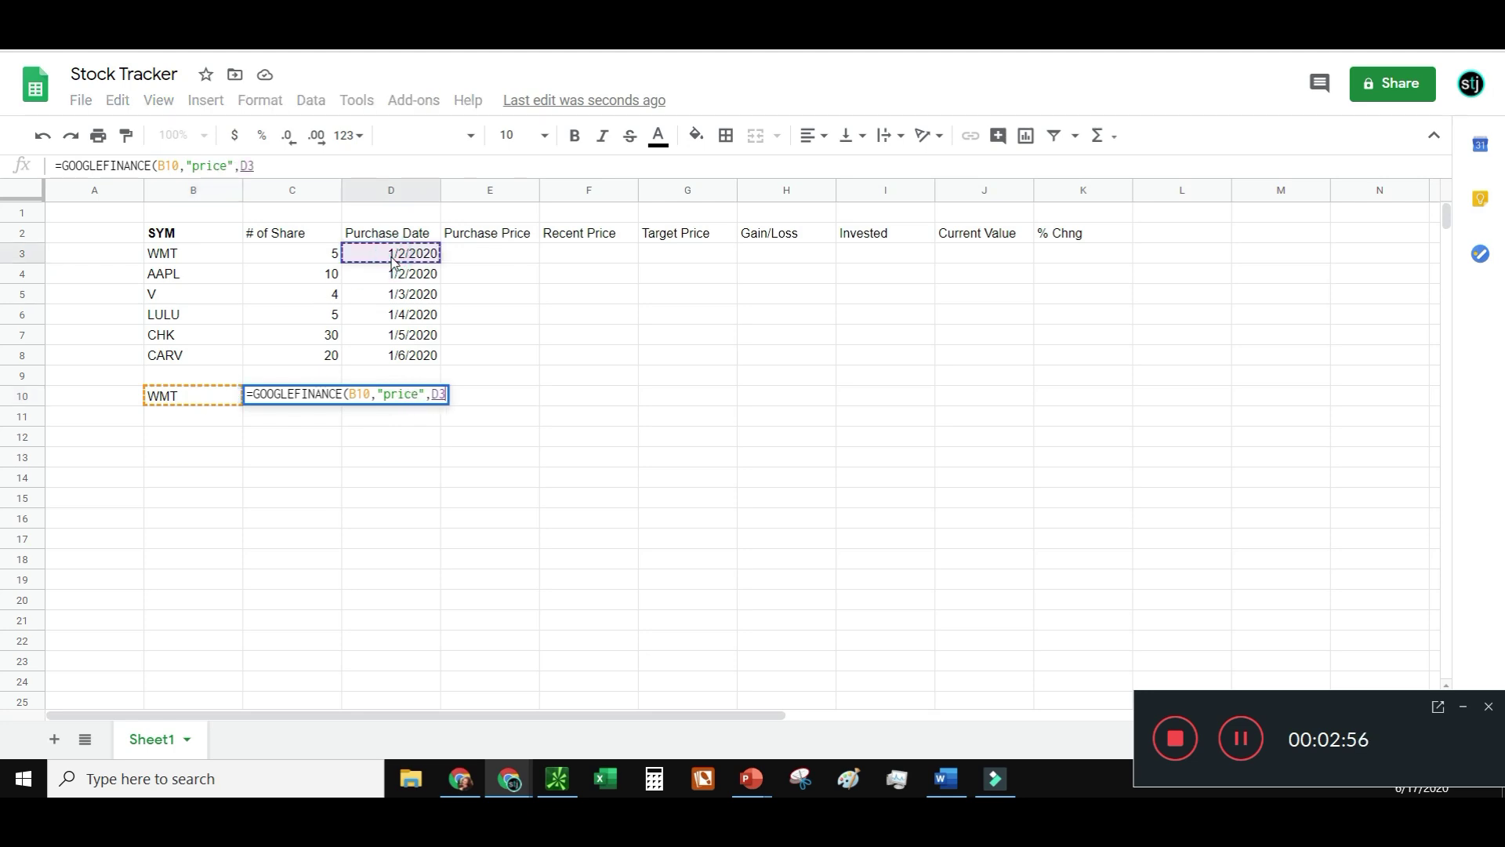
key(Return)
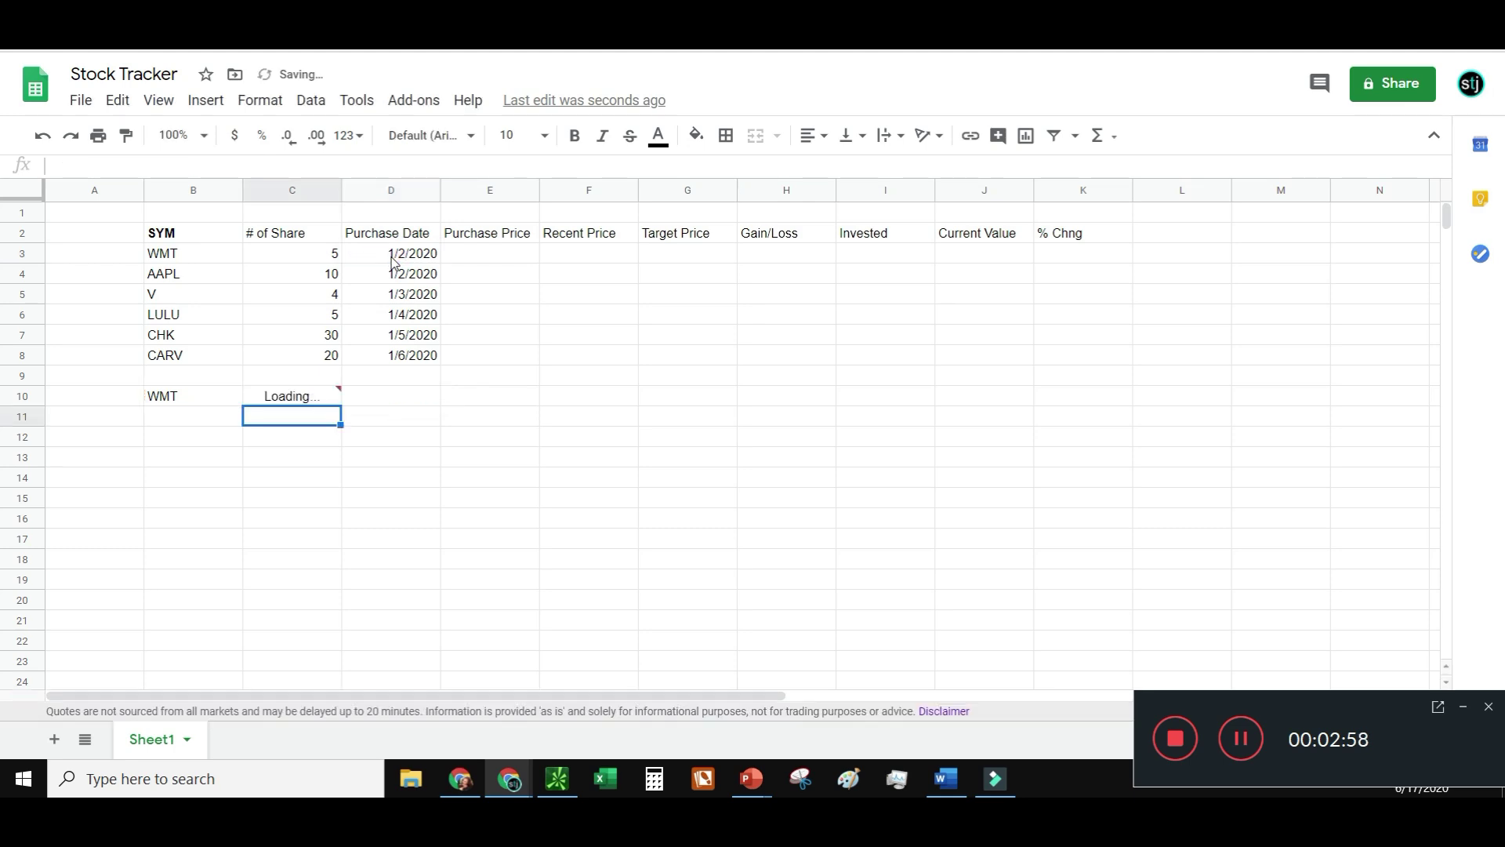
Record WMT's purchase price 118, repoint B10 to =B4, and record AAPL's 300
click(504, 257)
text(118)
key(Return)
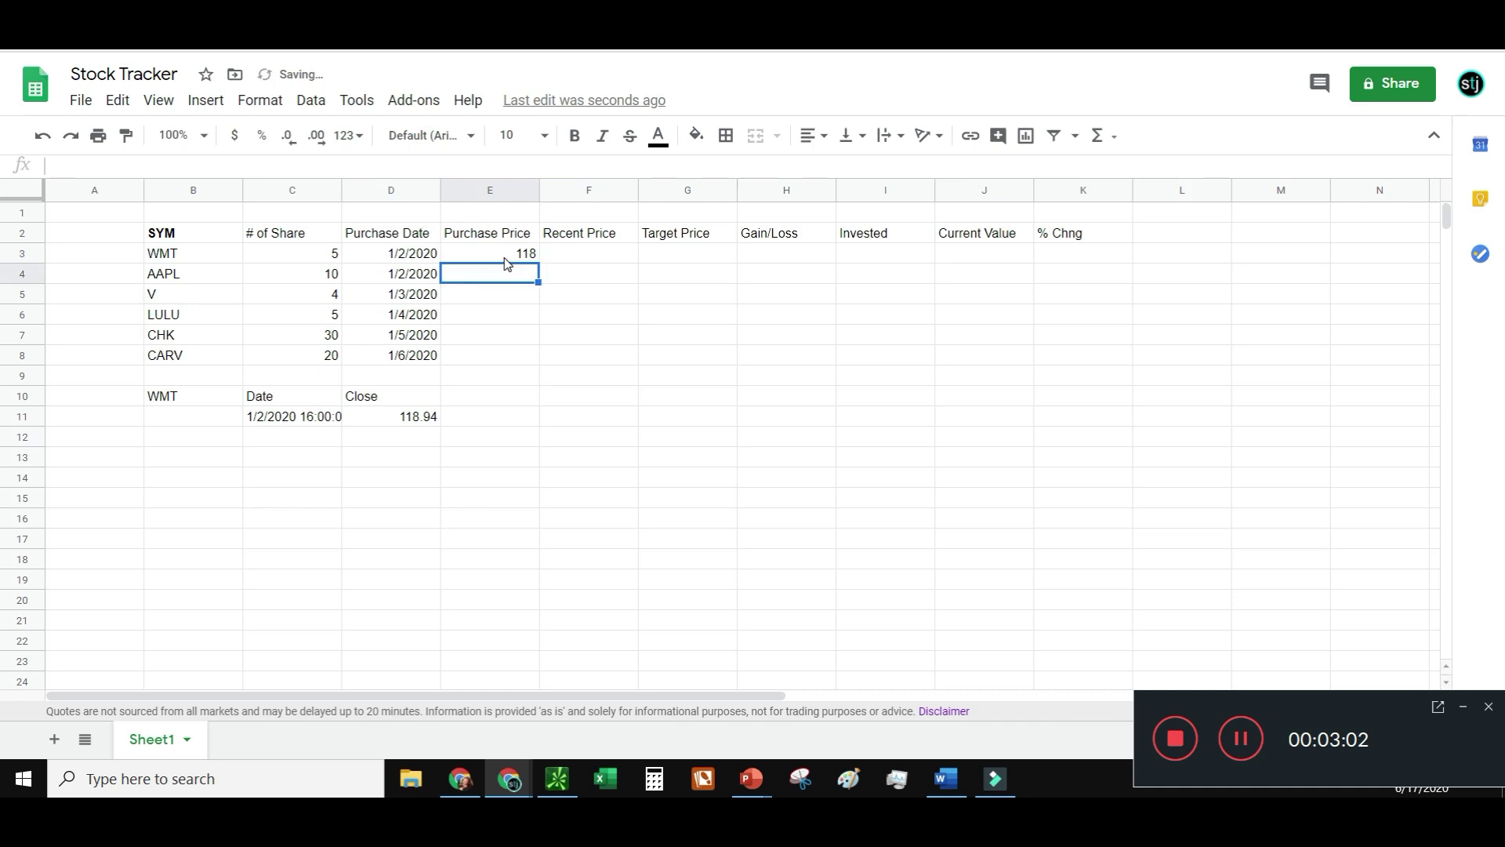
click(208, 399)
double_click(209, 399)
key(BackSpace)
text(4)
key(Tab)
click(511, 276)
text(300)
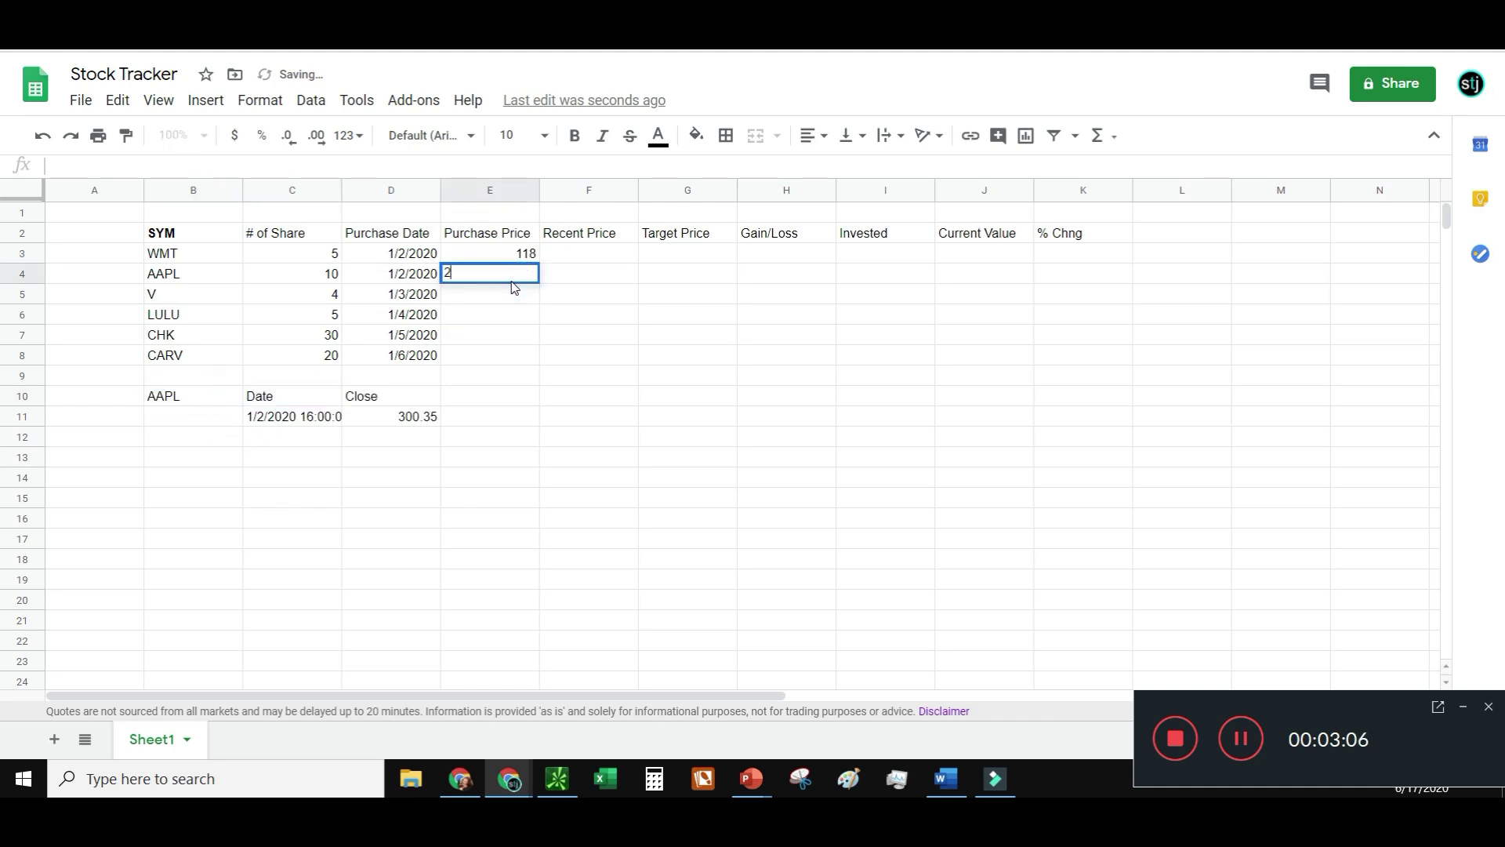
key(Return)
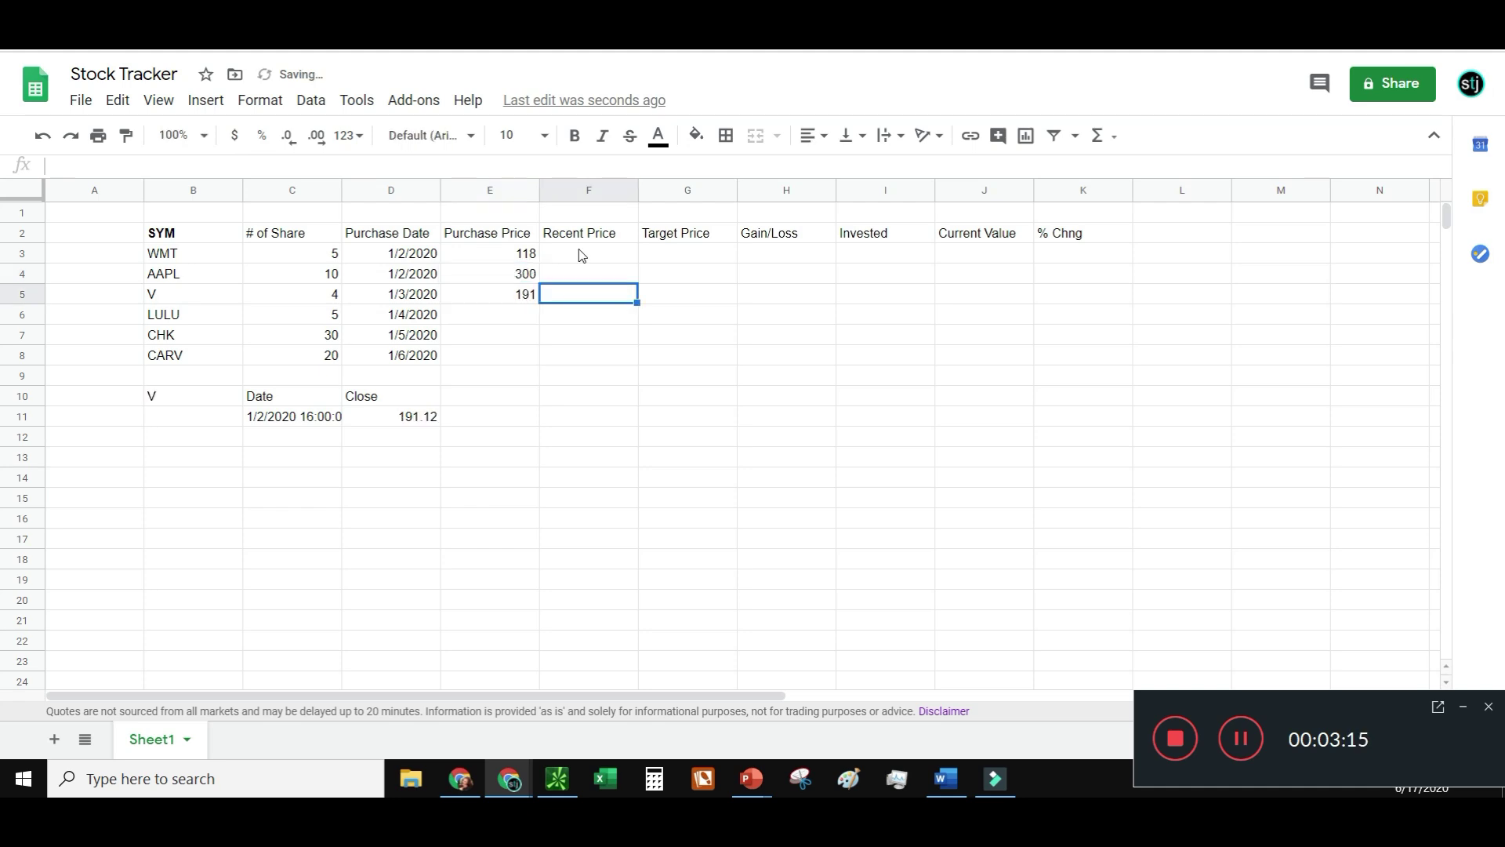
Review the C10 GOOGLEFINANCE lookup formula and recommit it unchanged
click(577, 251)
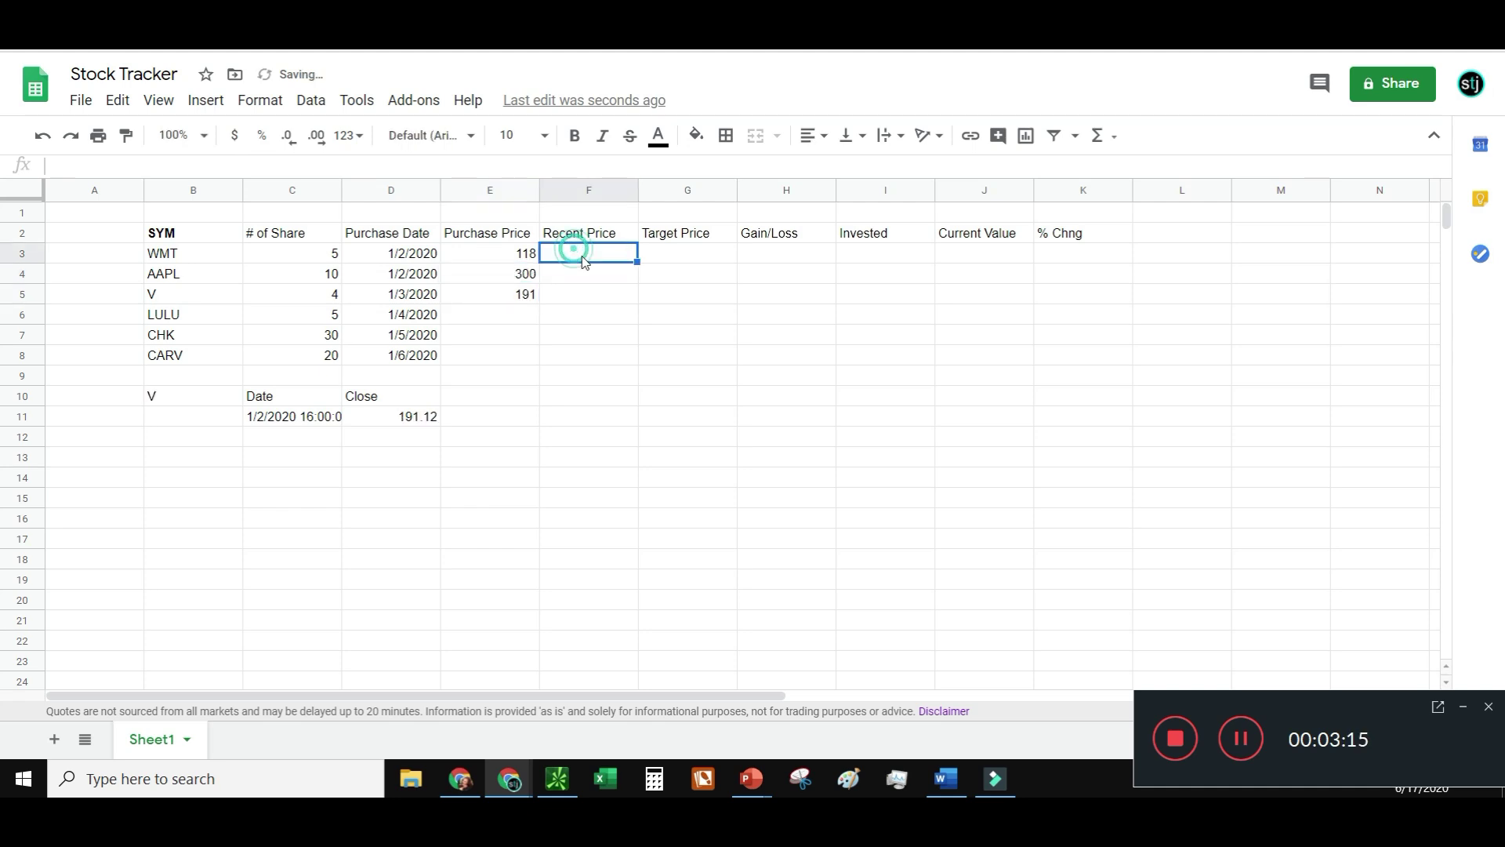
click(174, 396)
drag(367, 447, 225, 397)
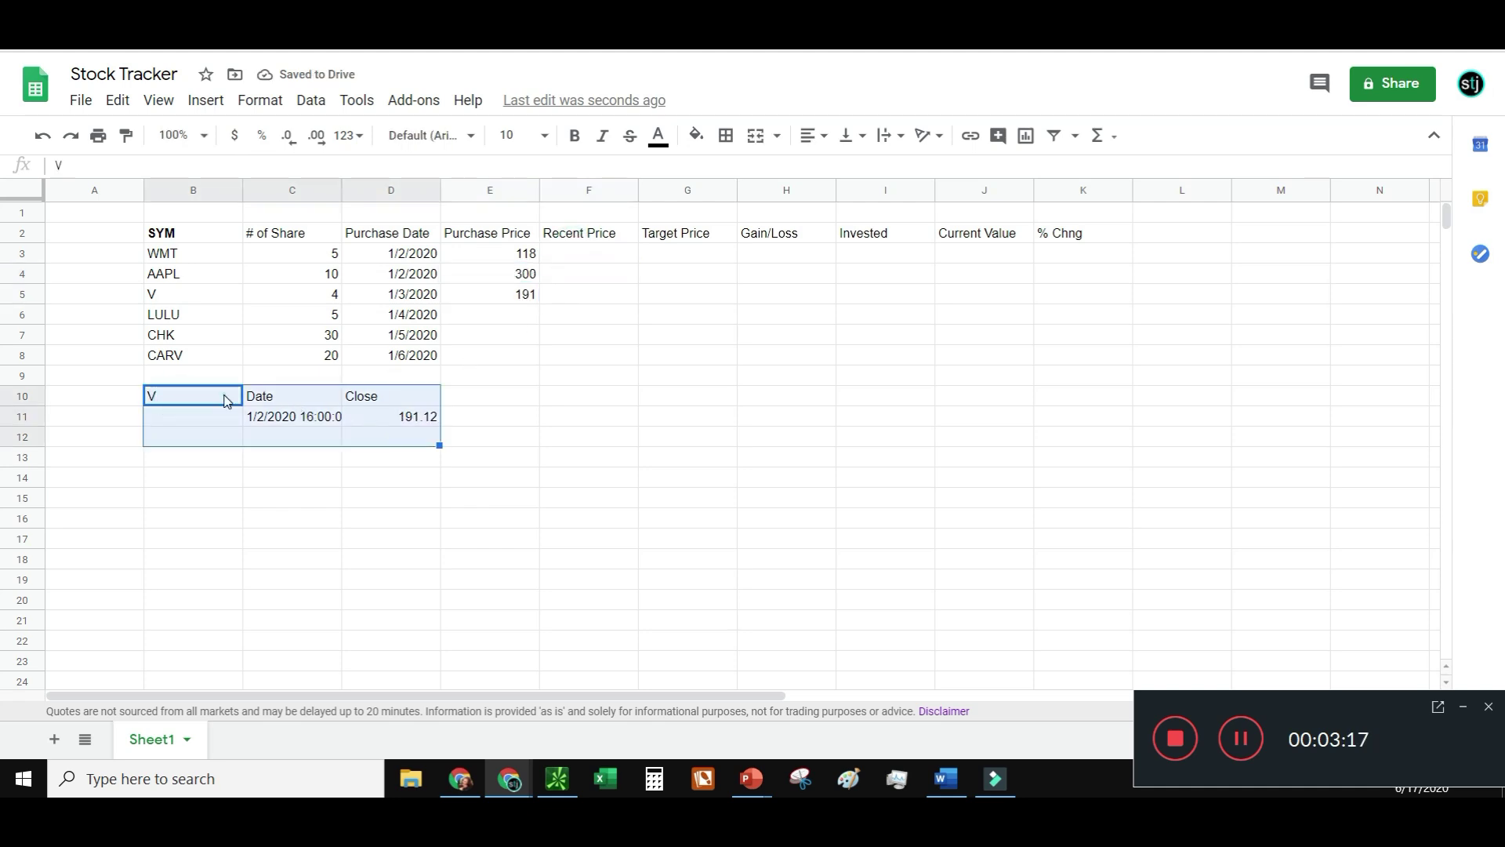
click(279, 404)
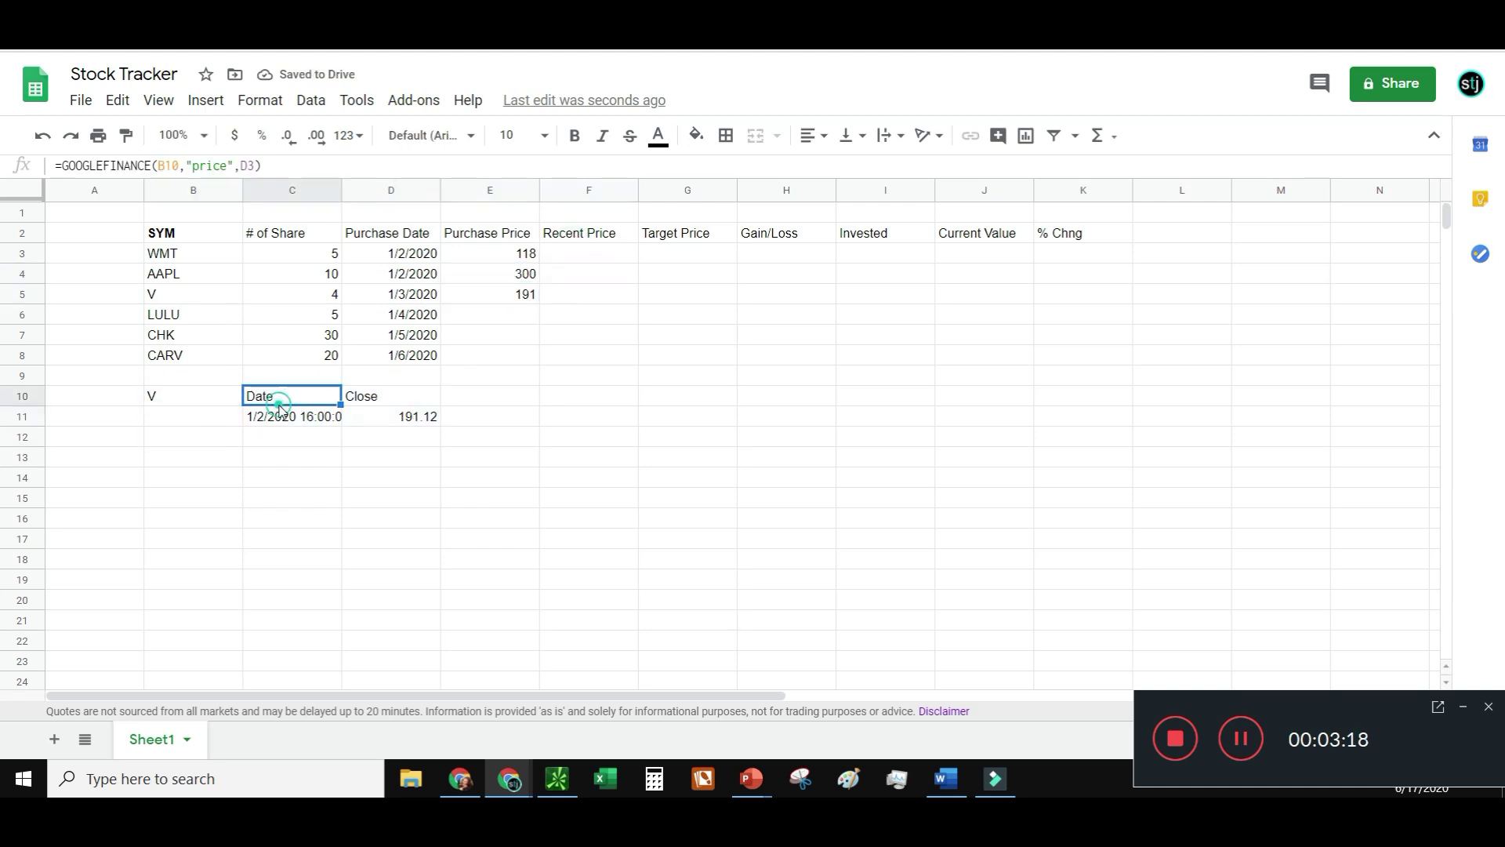
click(189, 165)
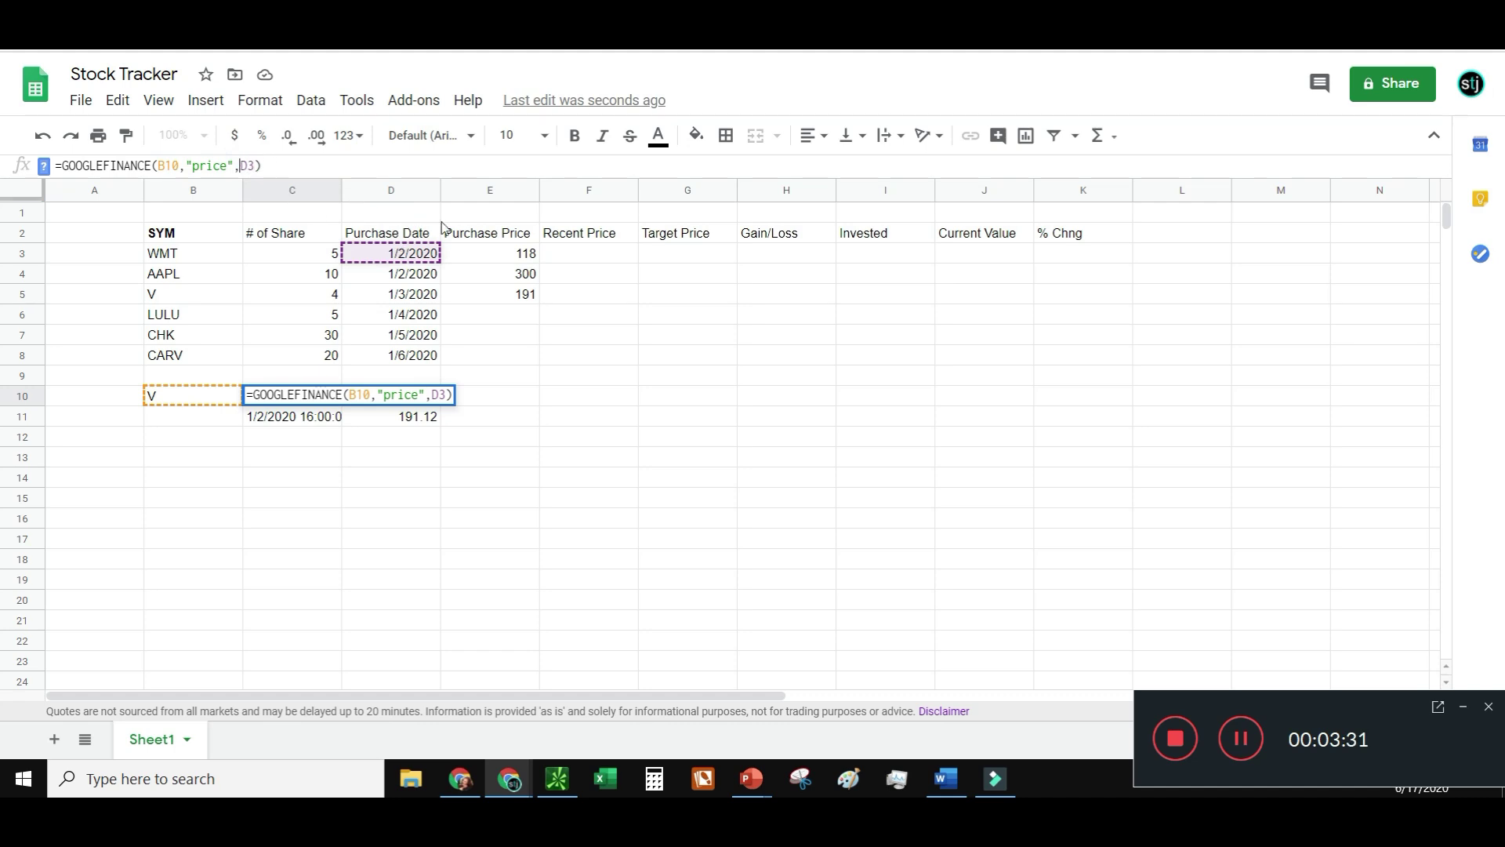
key(Return)
click(608, 254)
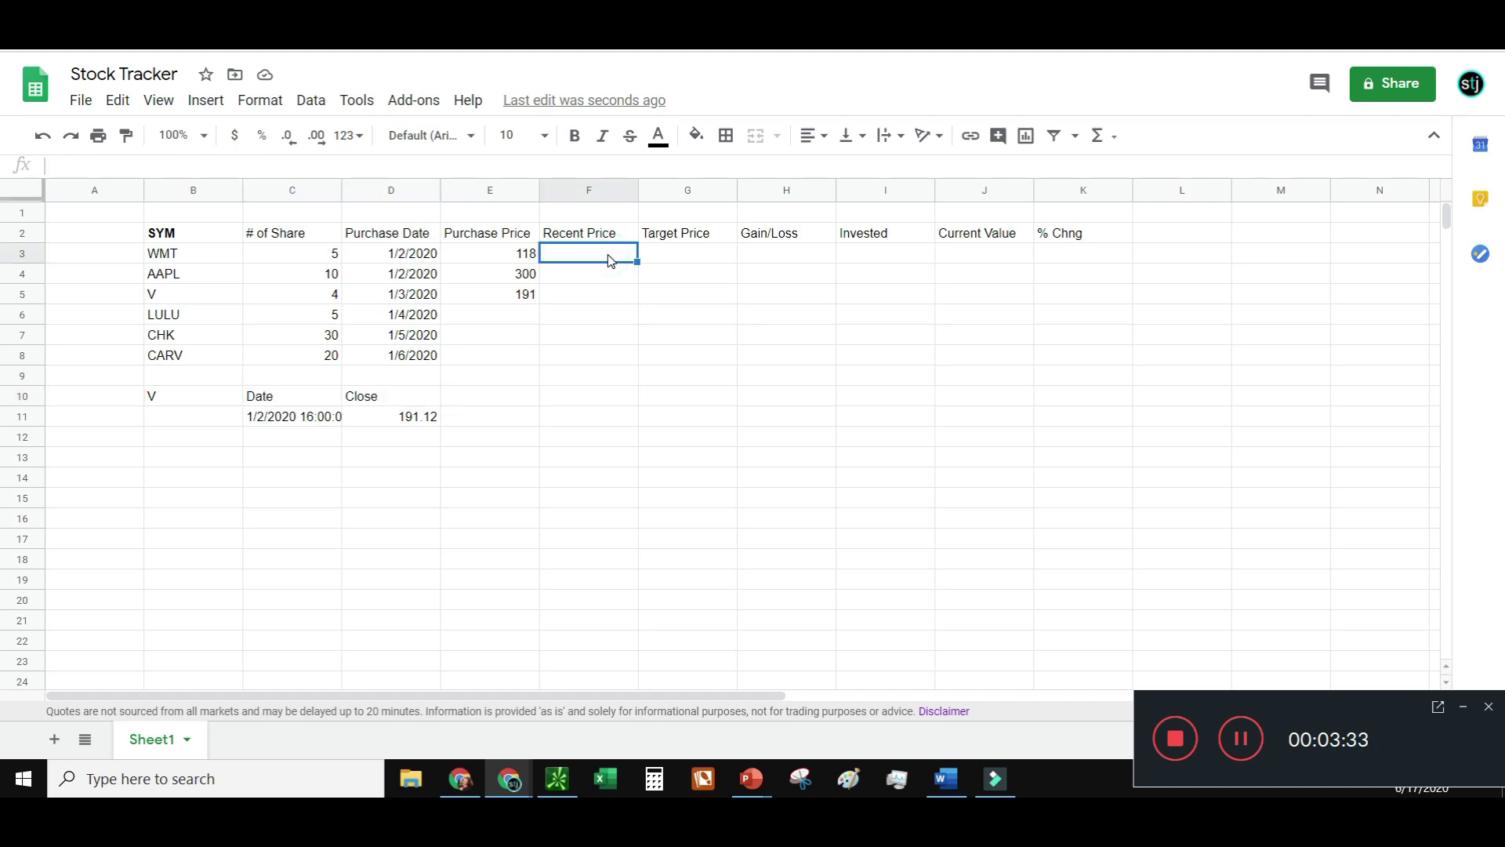
Put =GOOGLEFINANCE(B3,"price") in F3 and fill it down to F8
text(=)
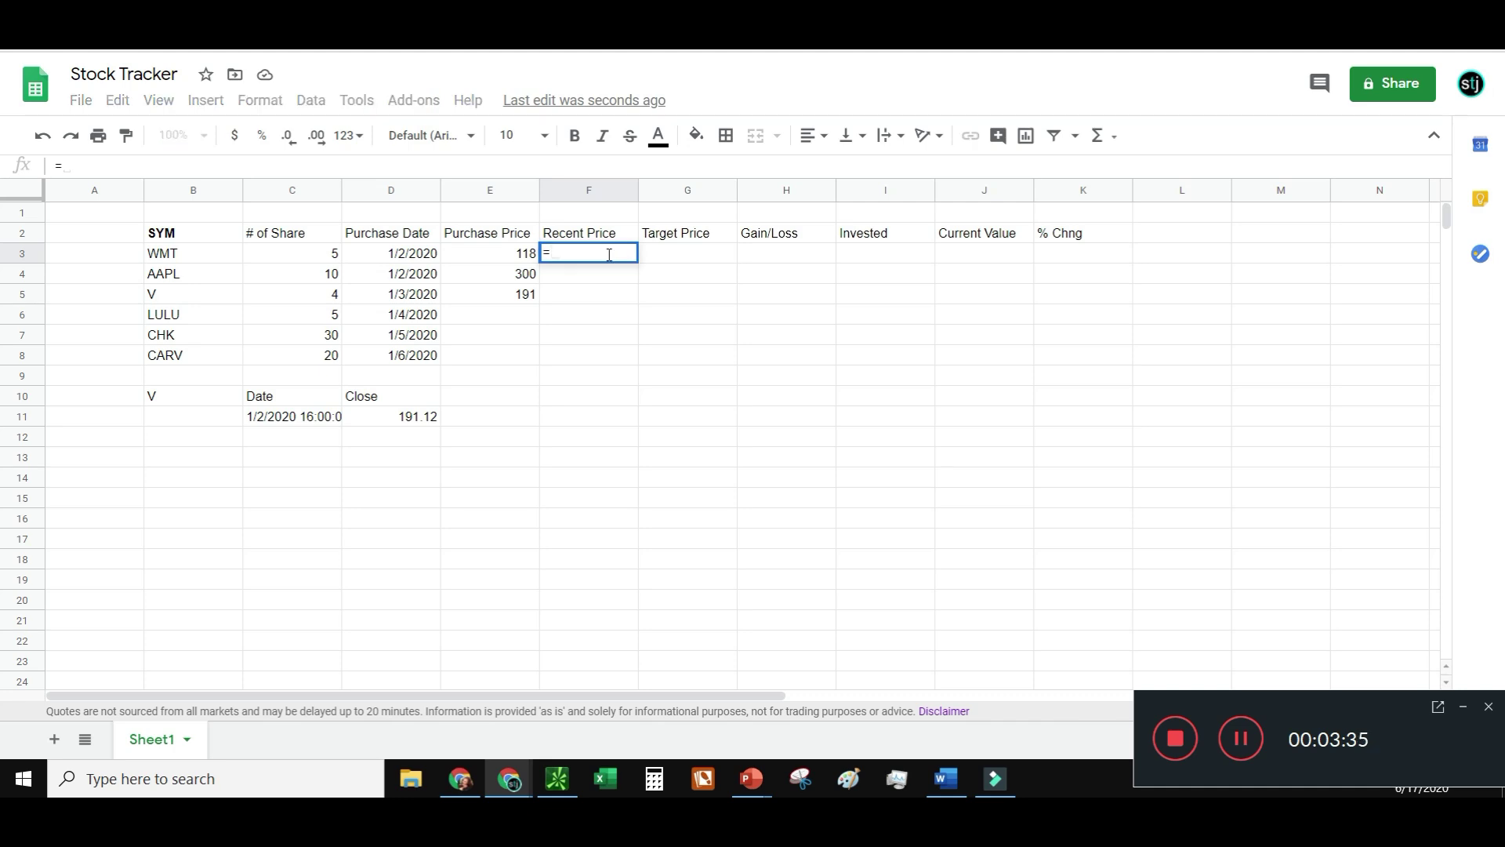
text(goo)
key(Tab)
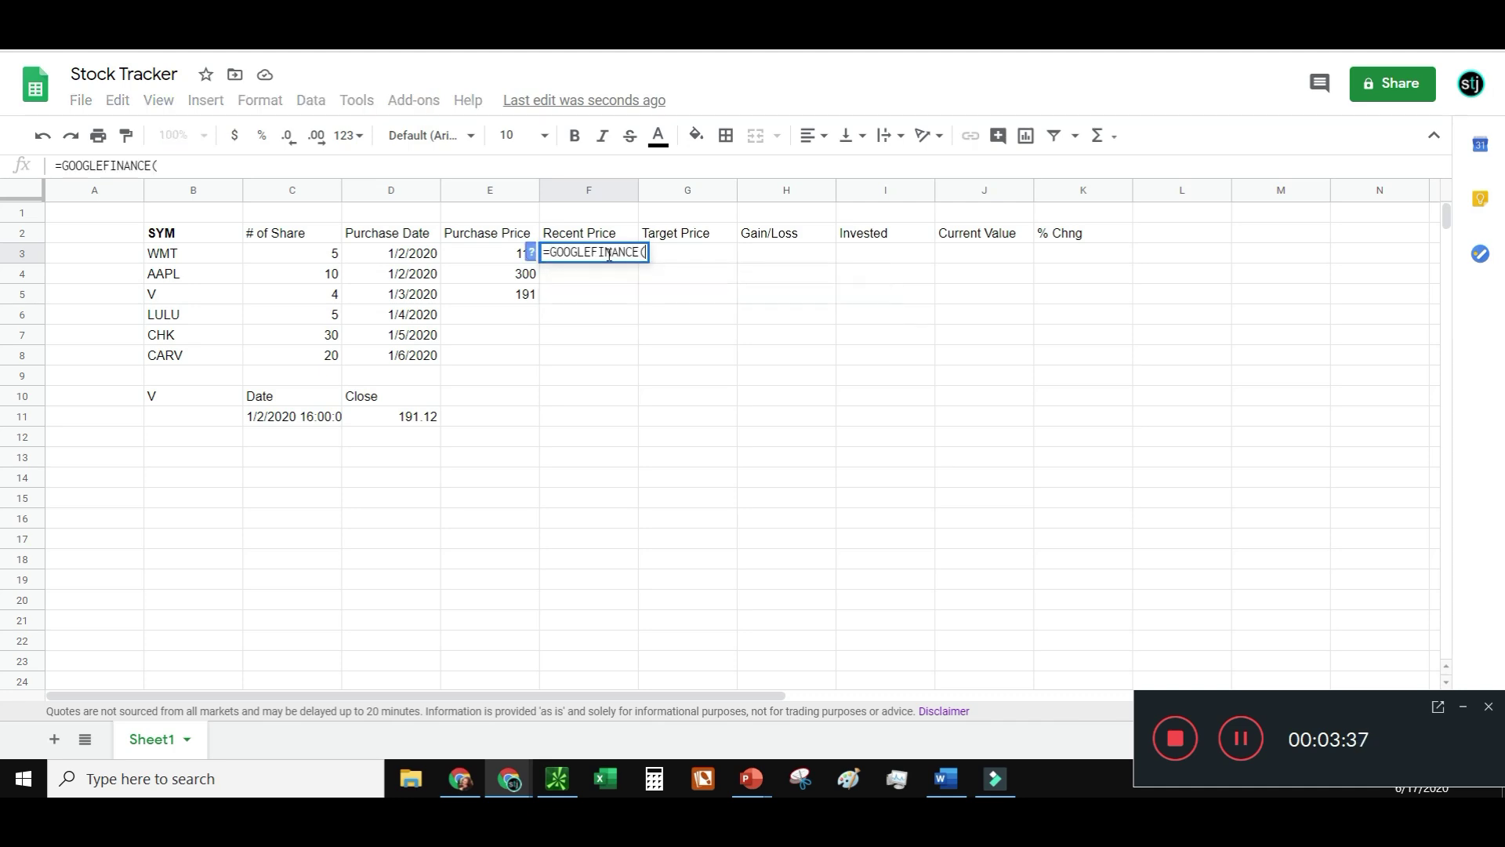
click(204, 255)
text(,"price")
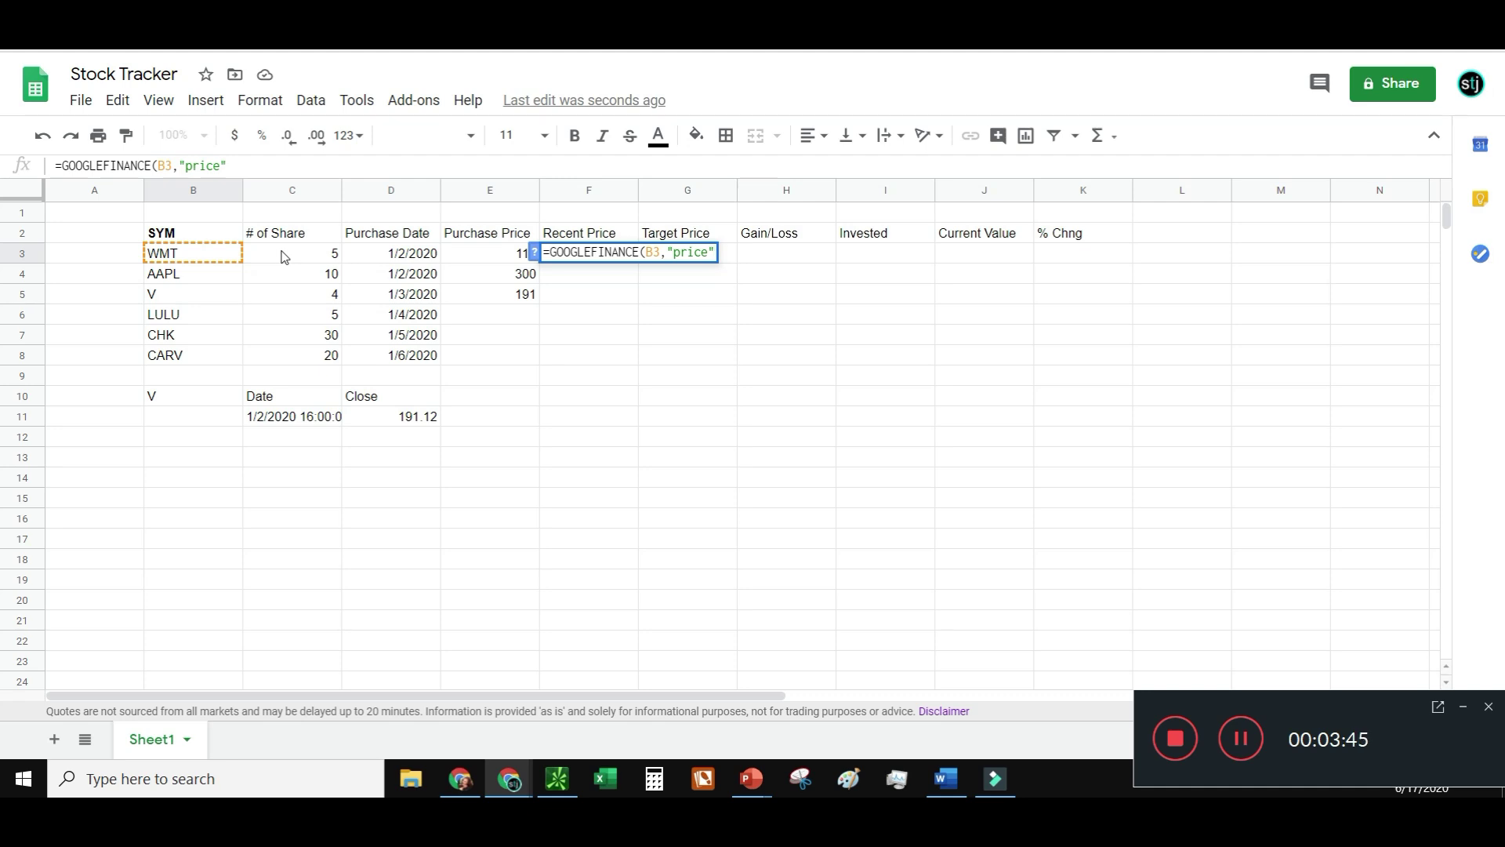
key(Return)
click(613, 252)
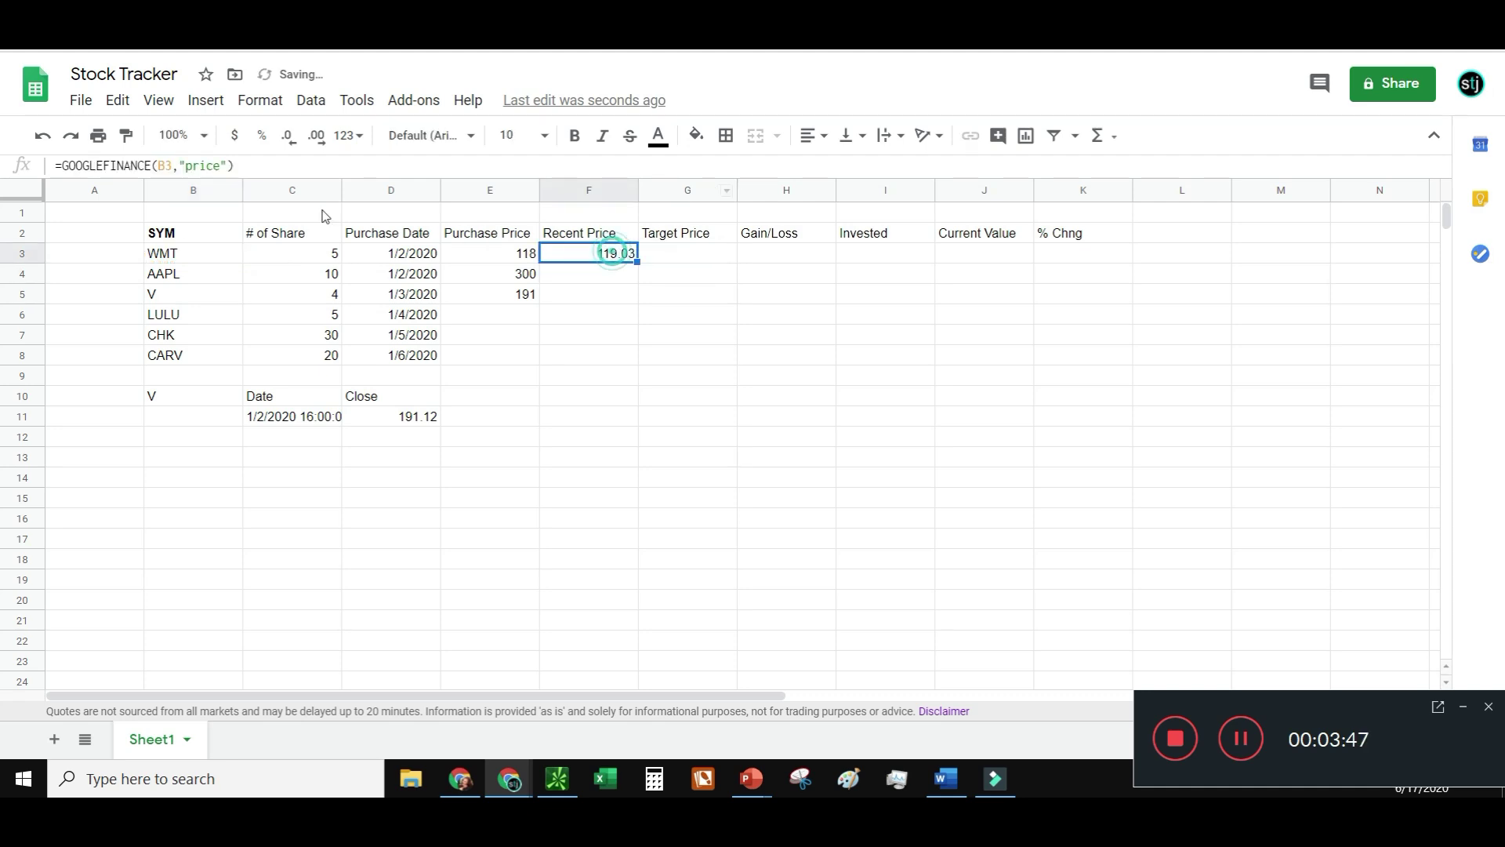
drag(637, 262, 625, 354)
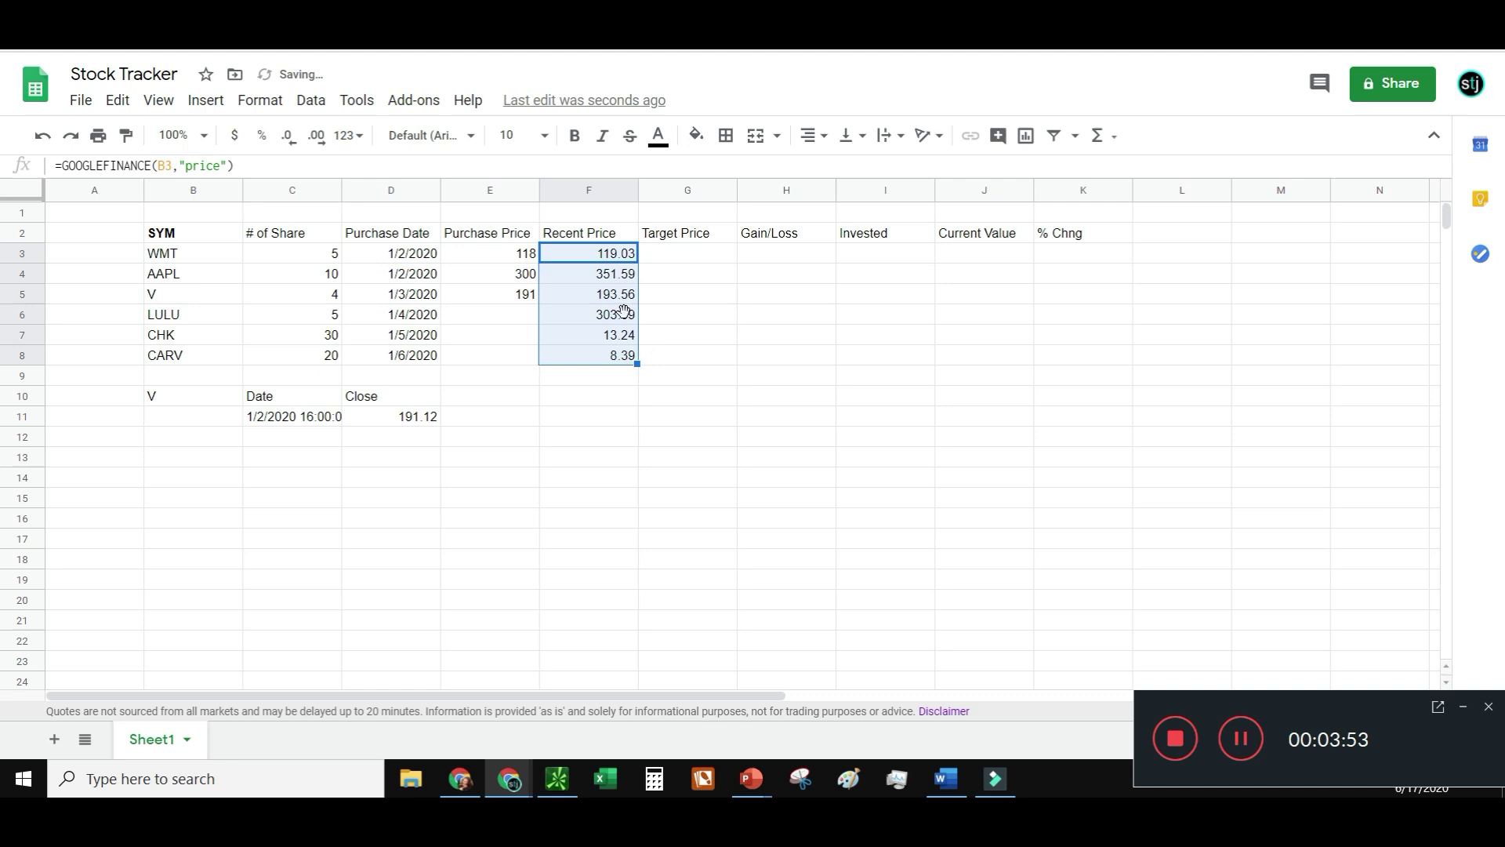
click(674, 254)
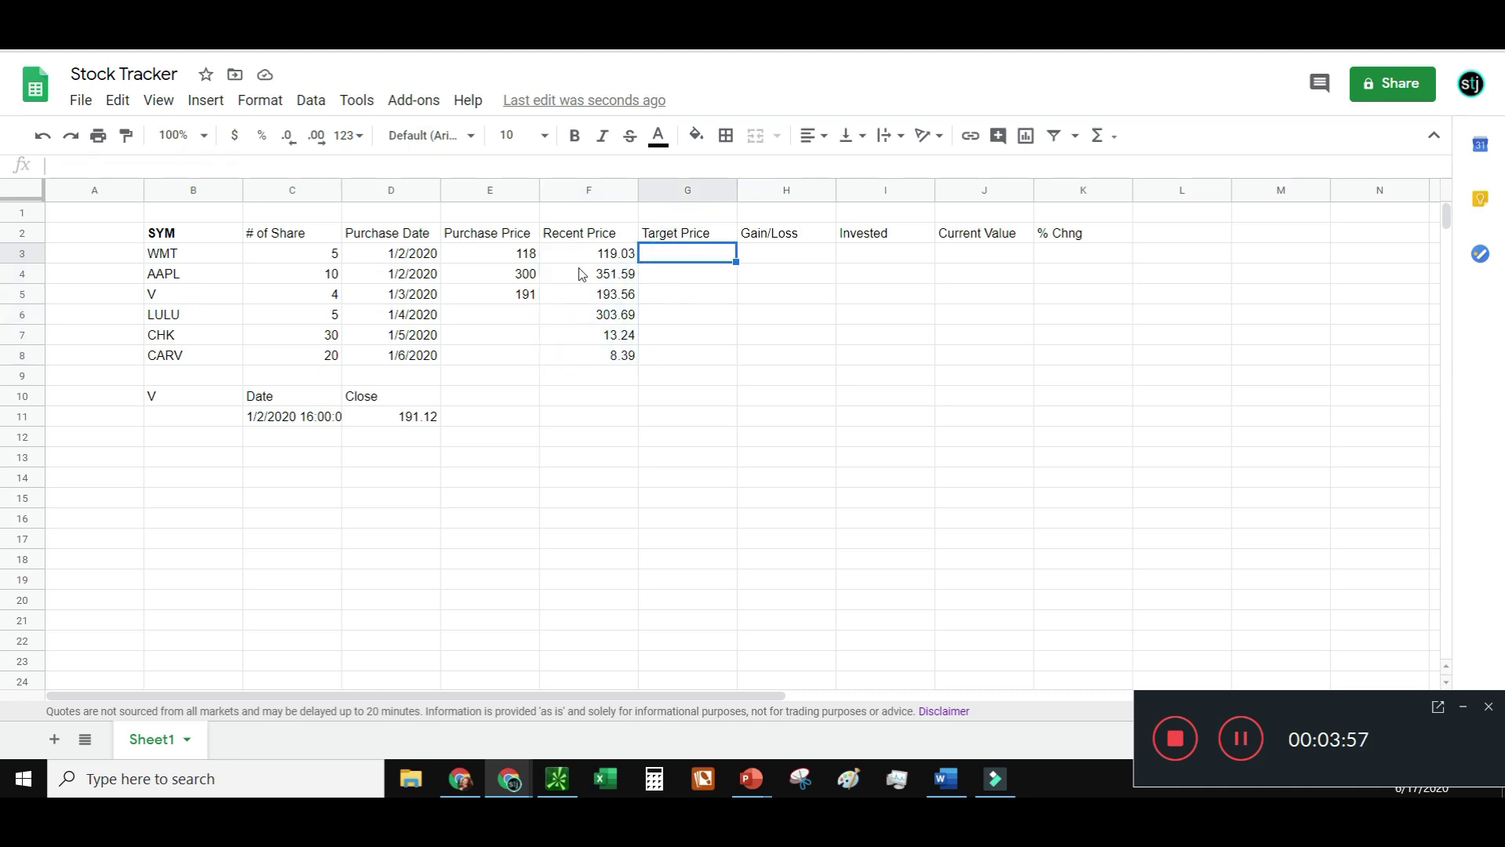
Set WMT's target price to 125
click(517, 253)
click(676, 259)
text(12)
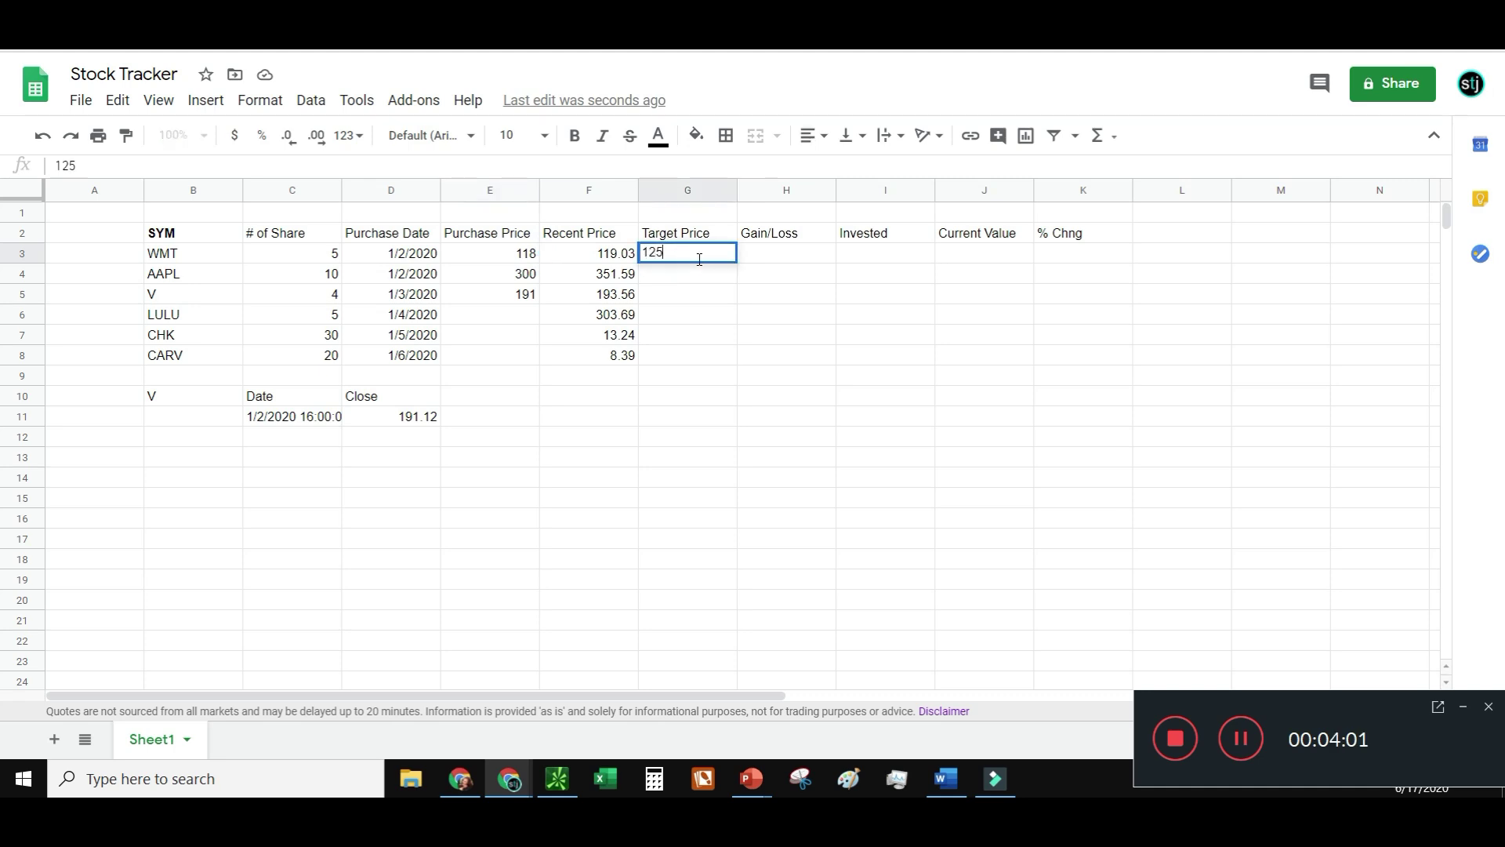
text(5)
key(Tab)
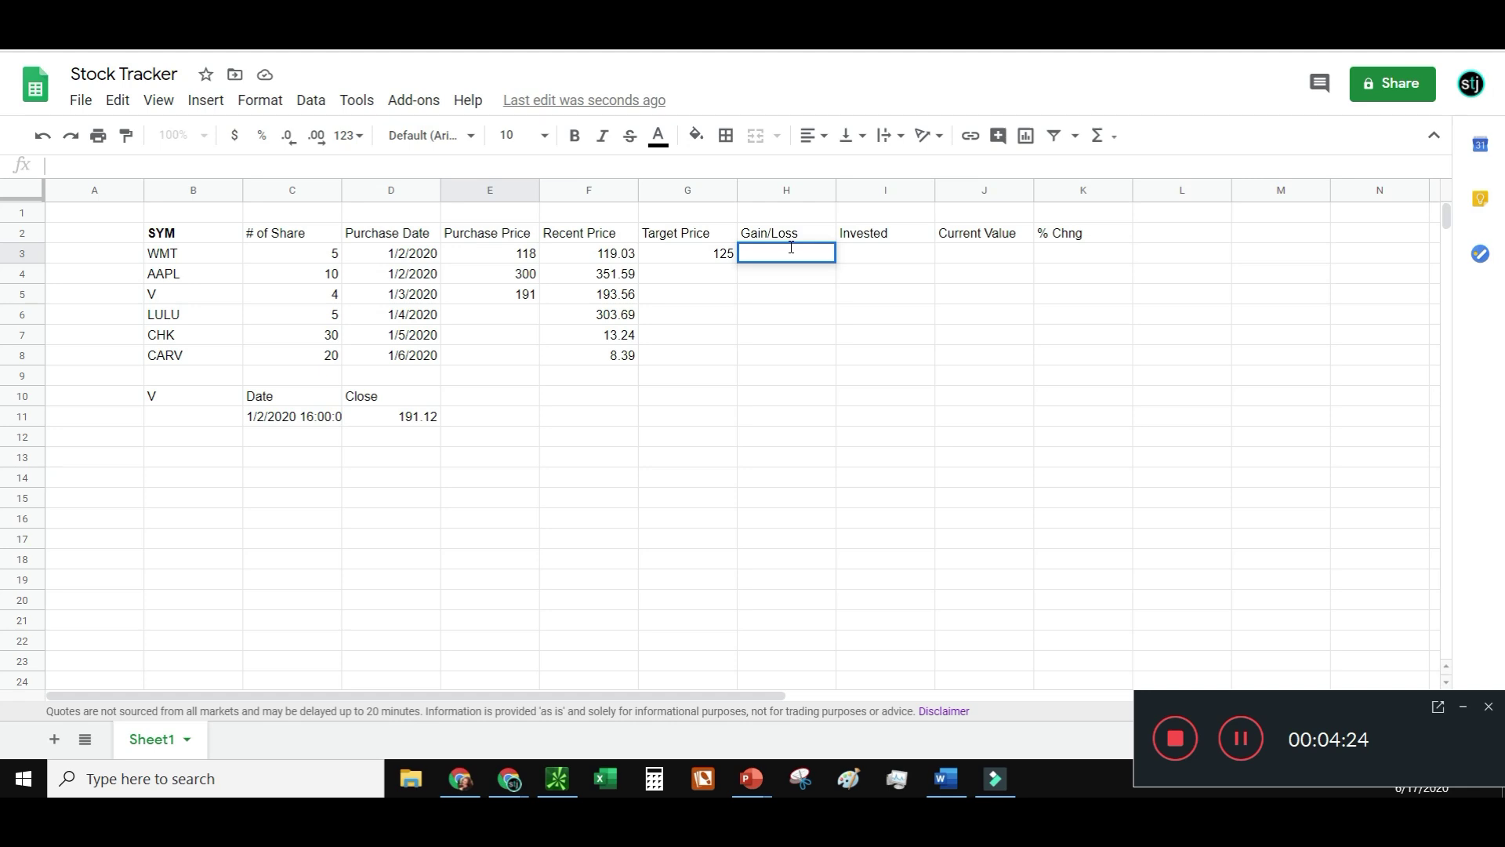
Add =G3-E3 in H3, rename the header 'Gain/Loss per Share', autofit, and fill to row 7
double_click(791, 249)
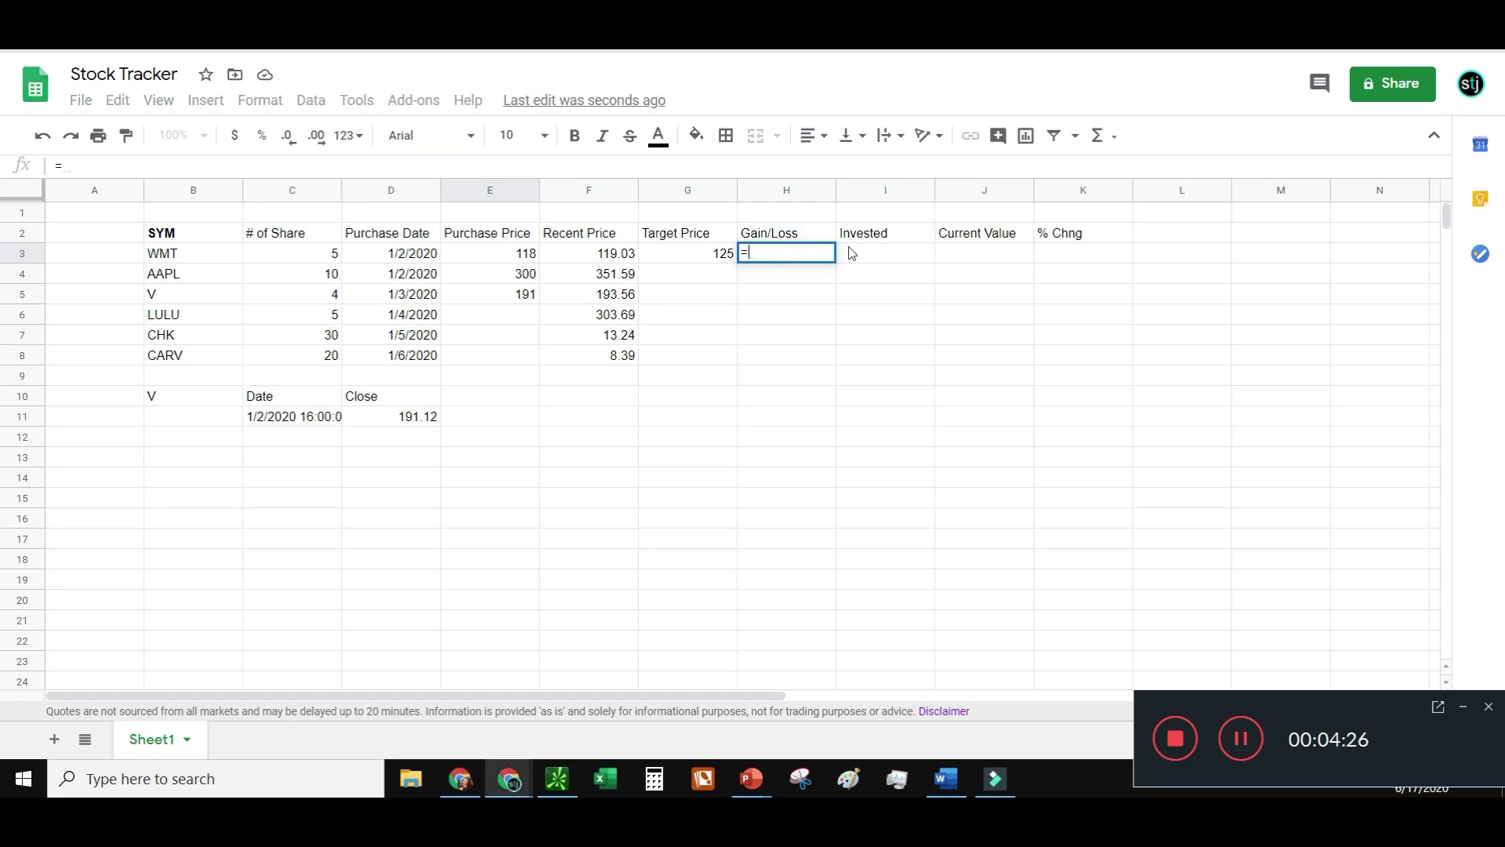
click(716, 253)
text(-)
click(518, 252)
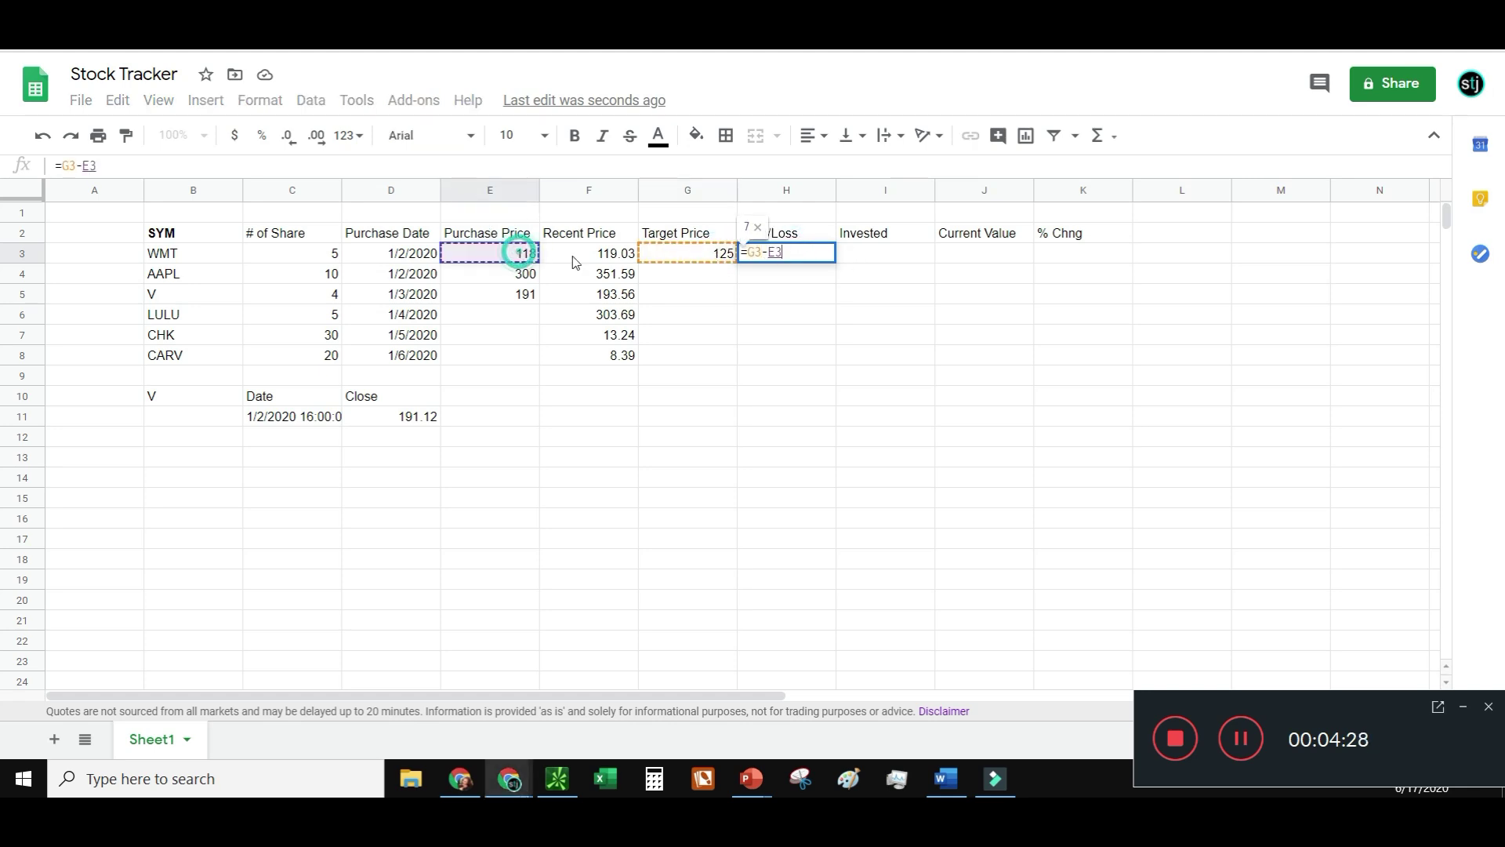
key(Return)
click(799, 236)
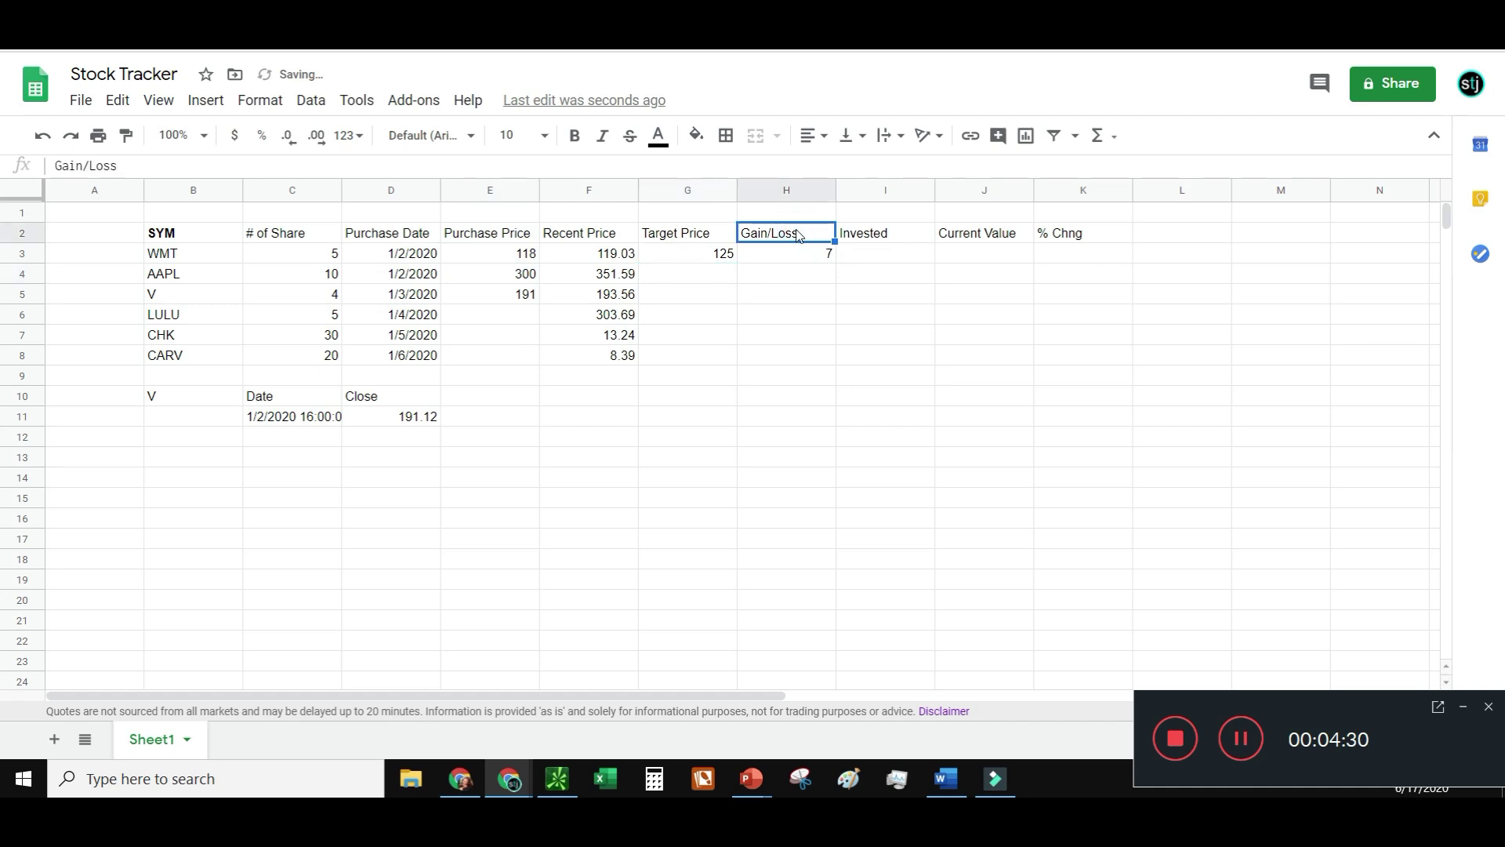
click(270, 165)
text(per Share)
key(Return)
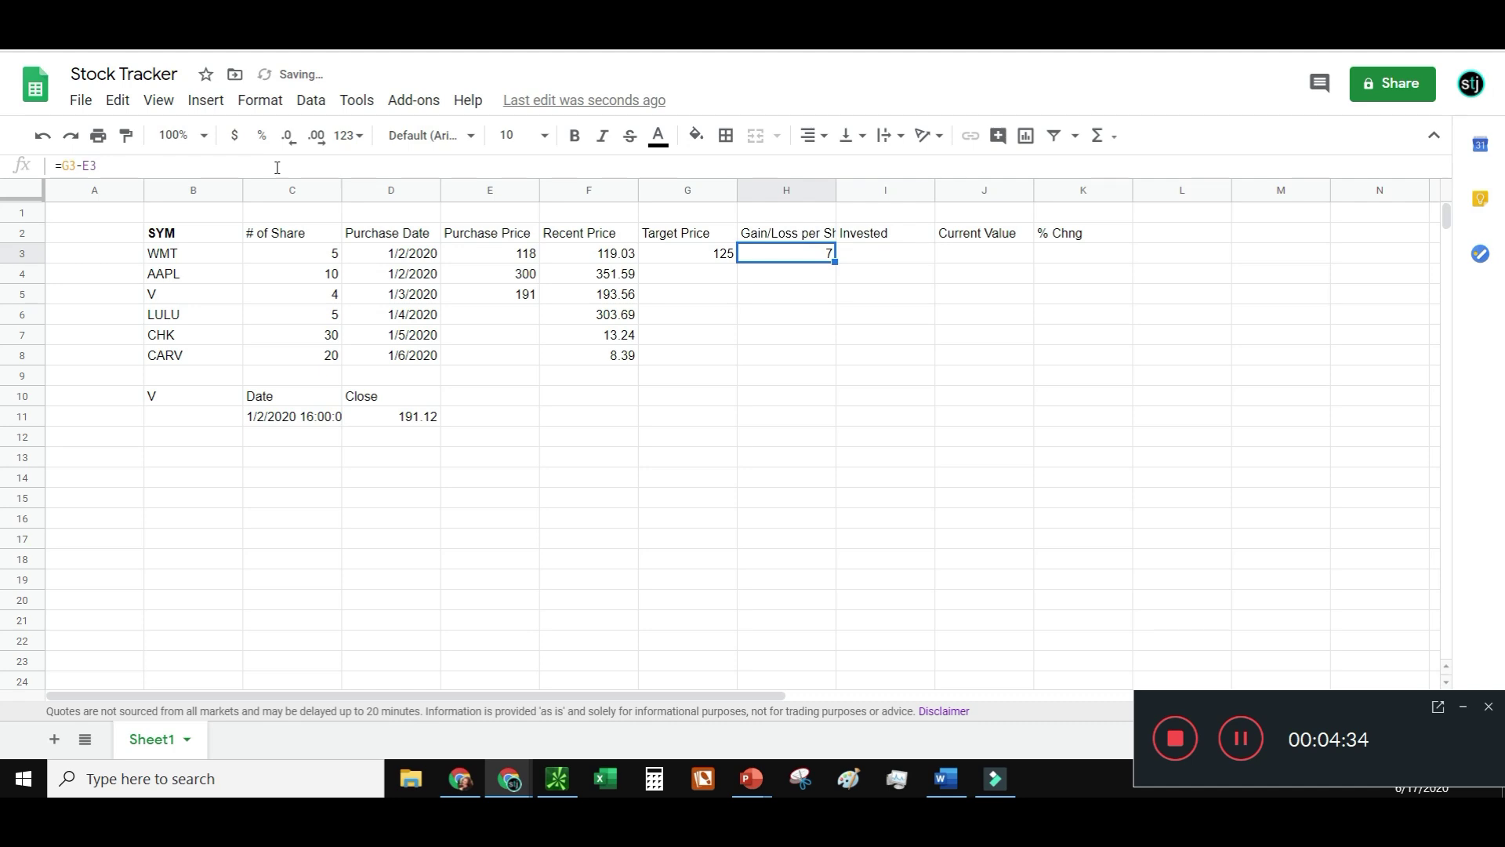
double_click(833, 189)
drag(863, 264, 865, 330)
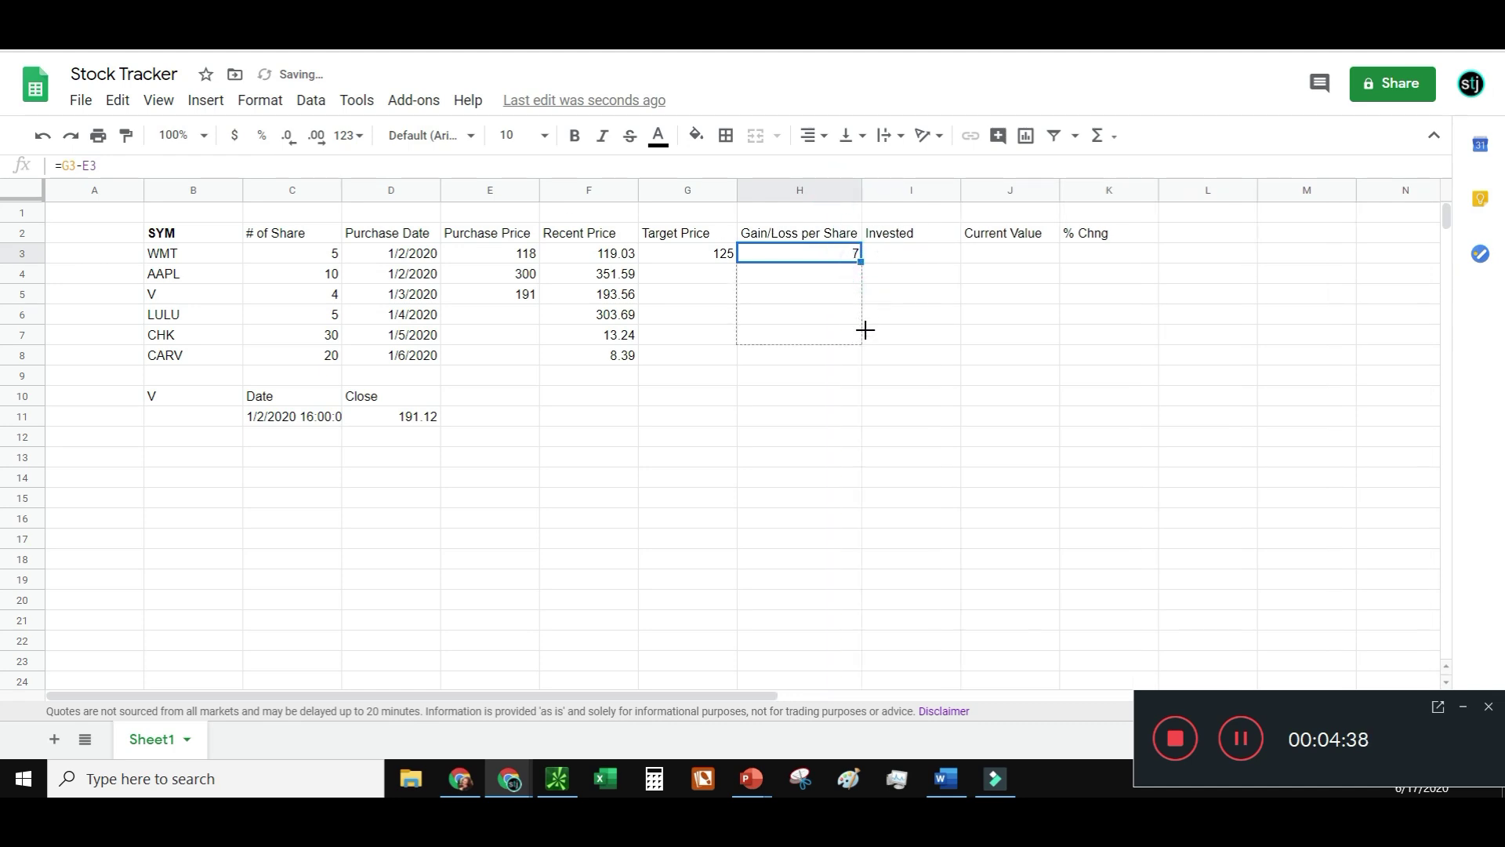
drag(789, 281, 789, 281)
Enter target prices 340 for AAPL and 200 for V
click(716, 256)
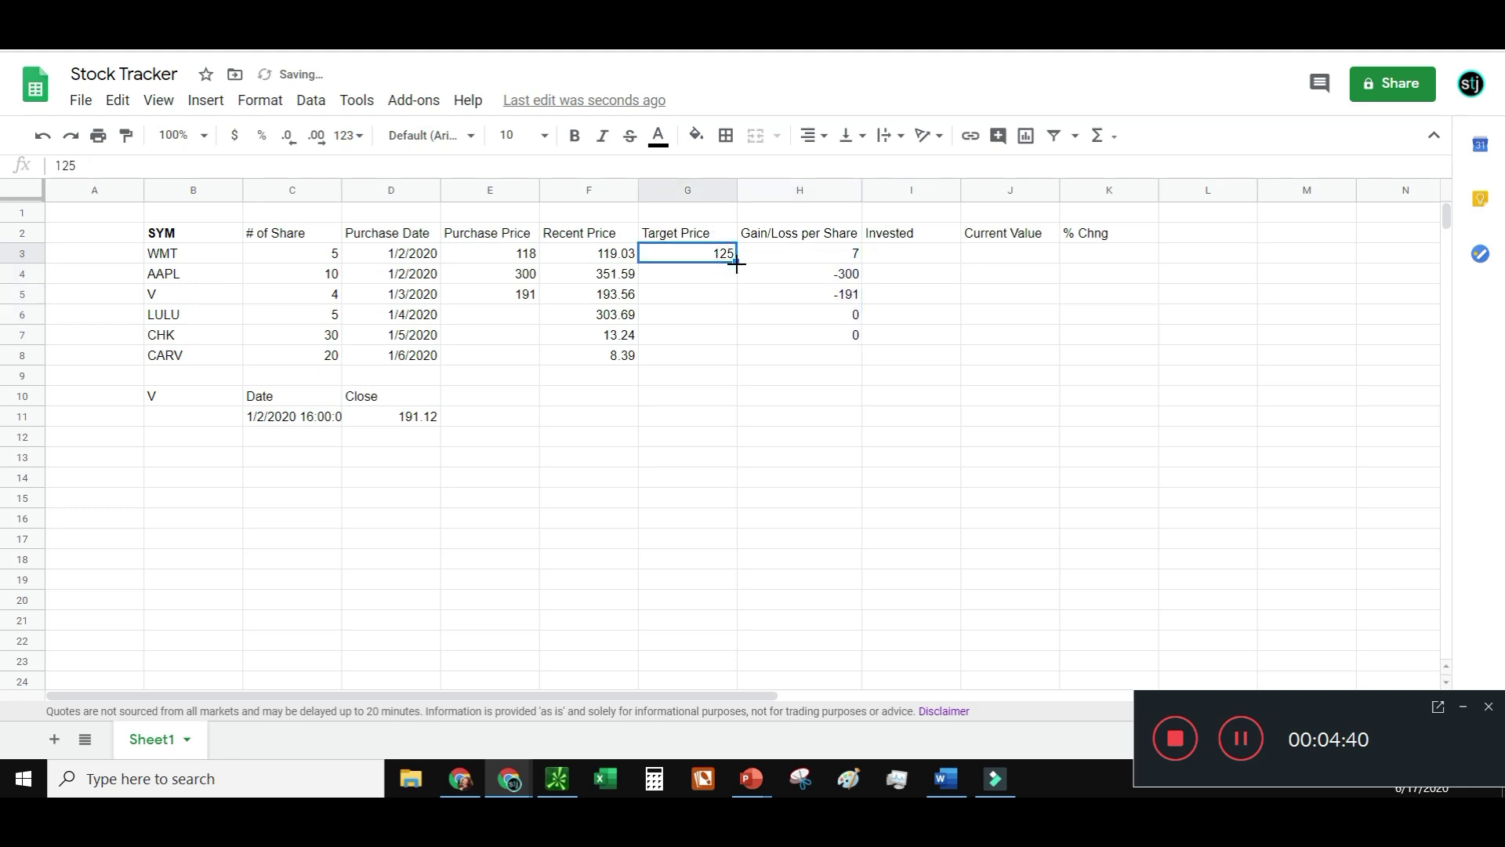
click(734, 275)
text(3)
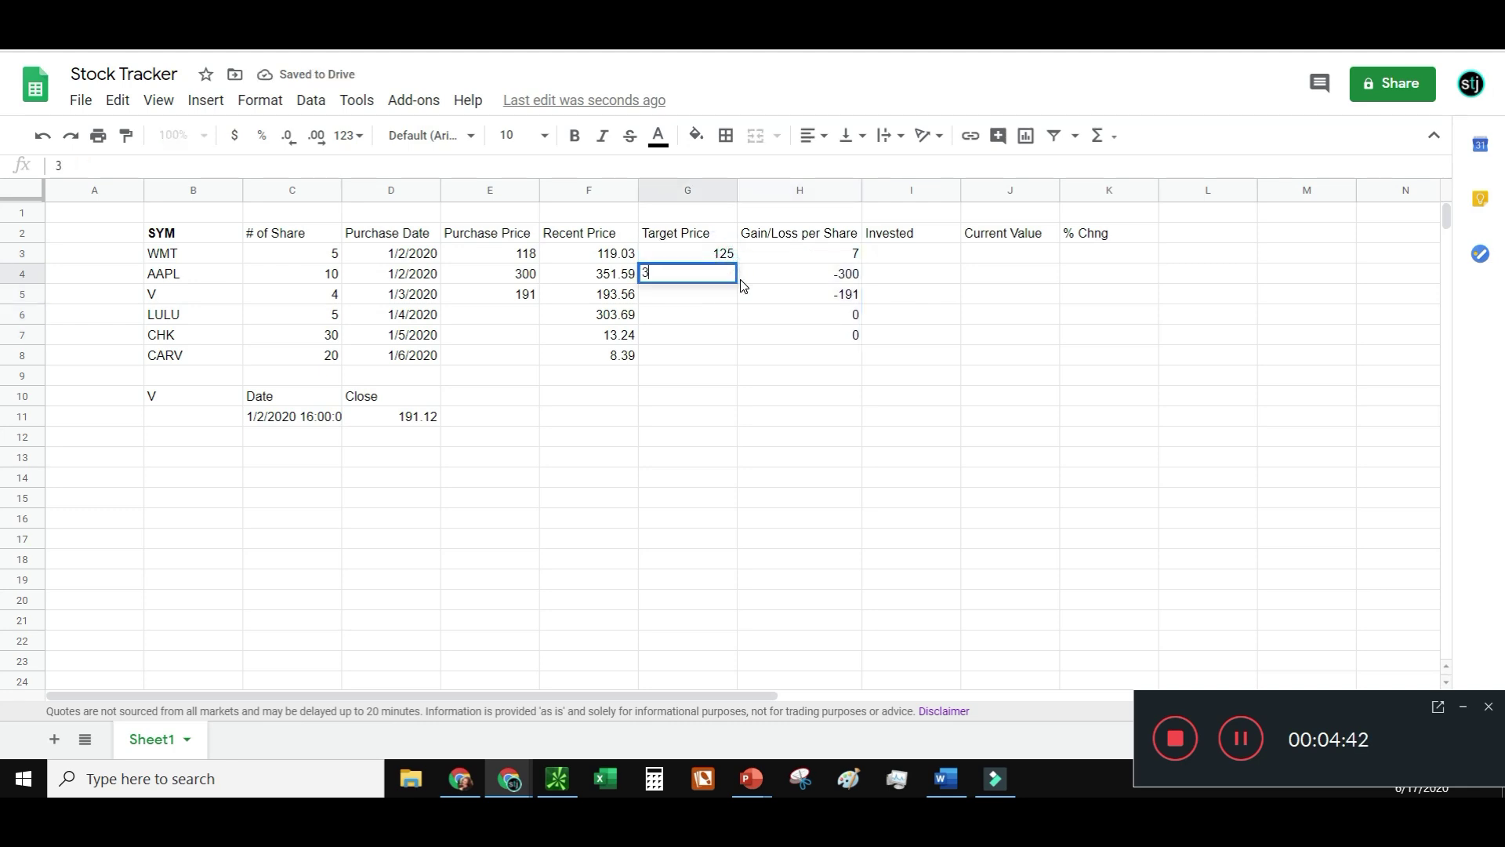
text(40)
key(Return)
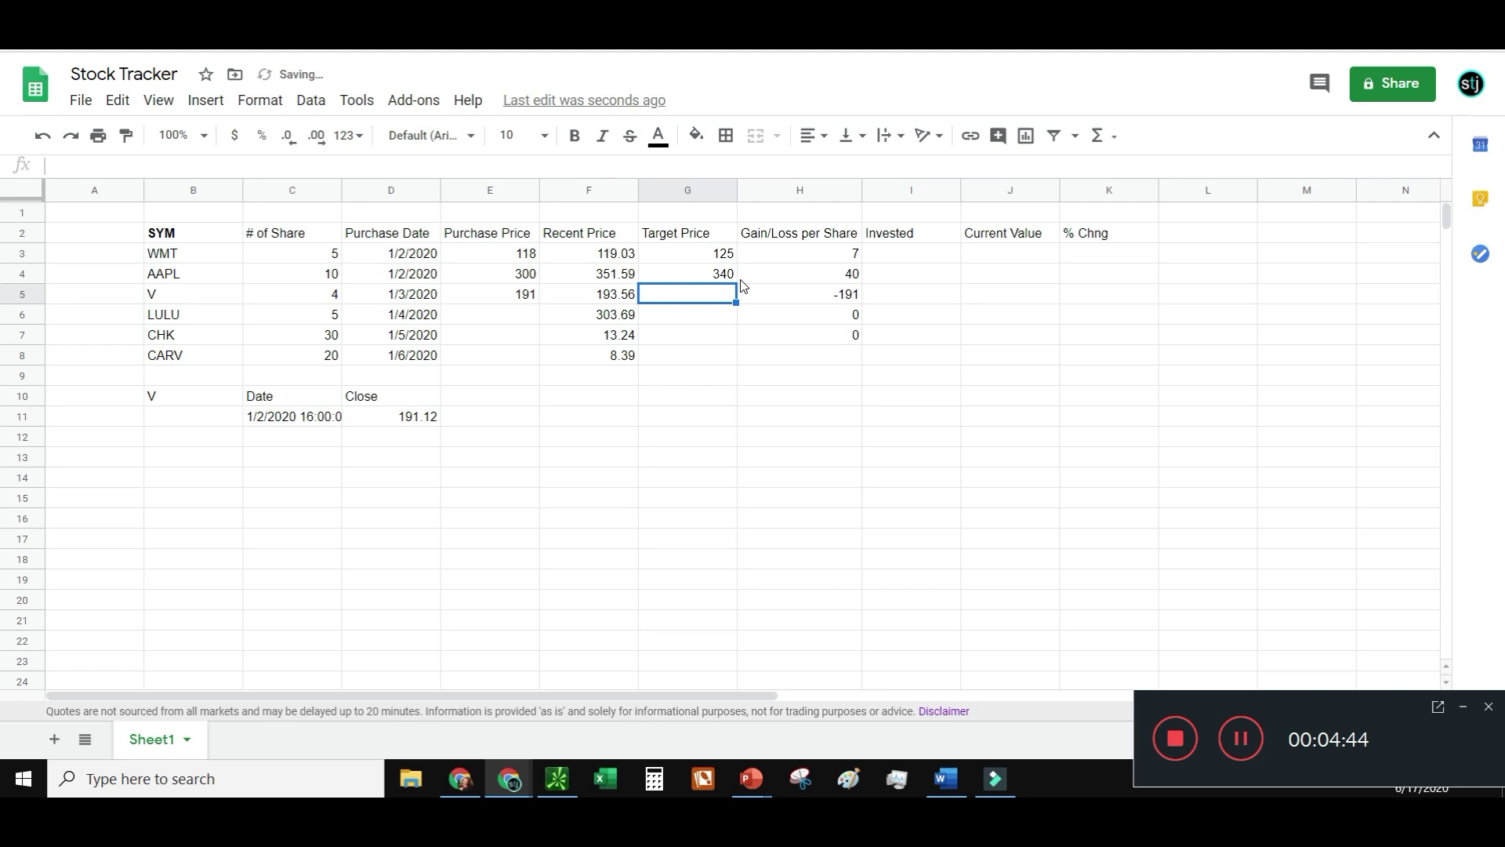
text(200)
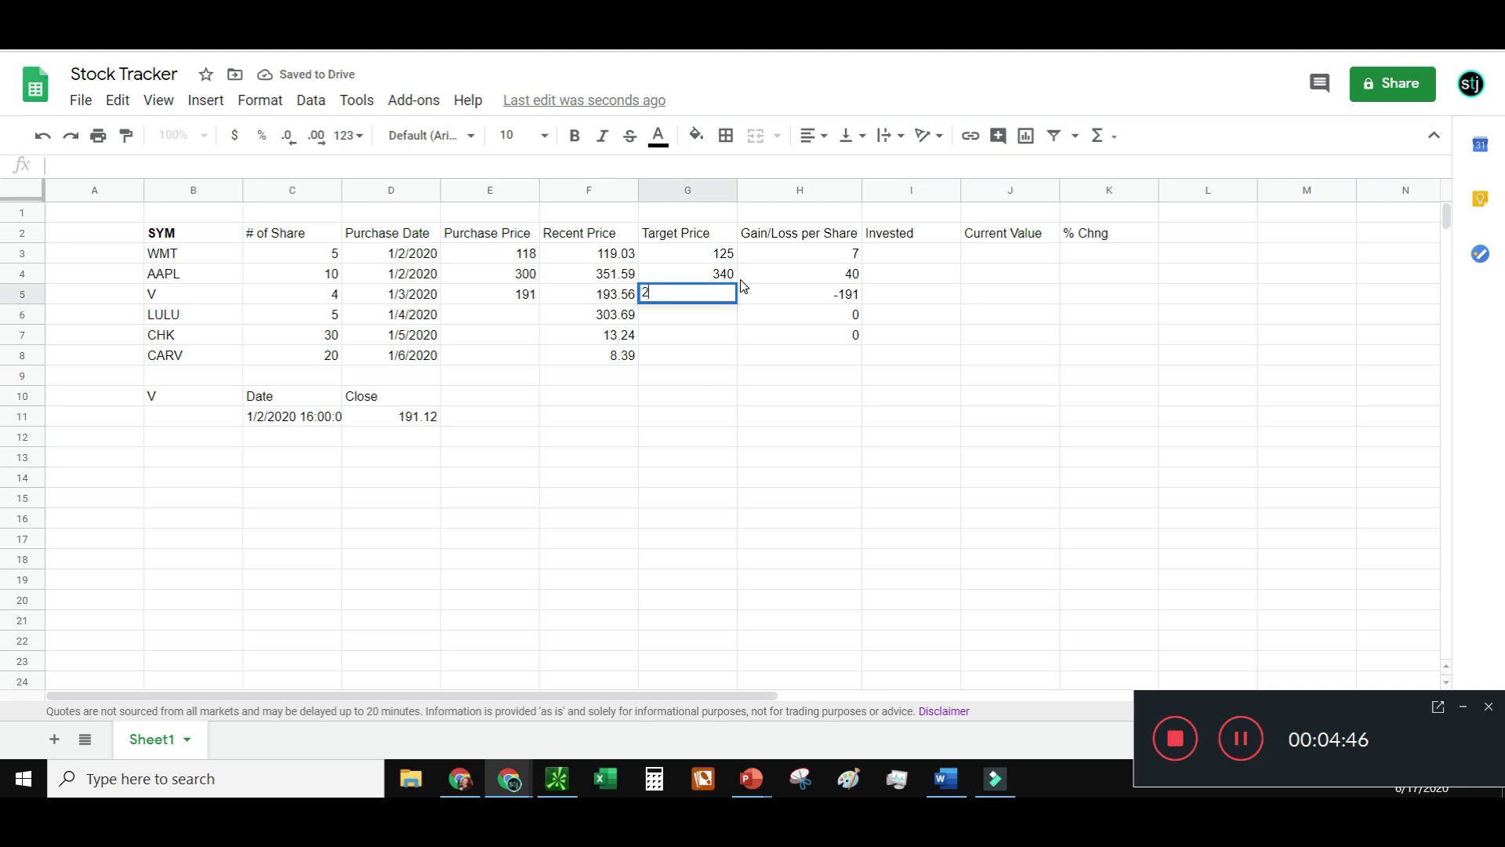
key(Tab)
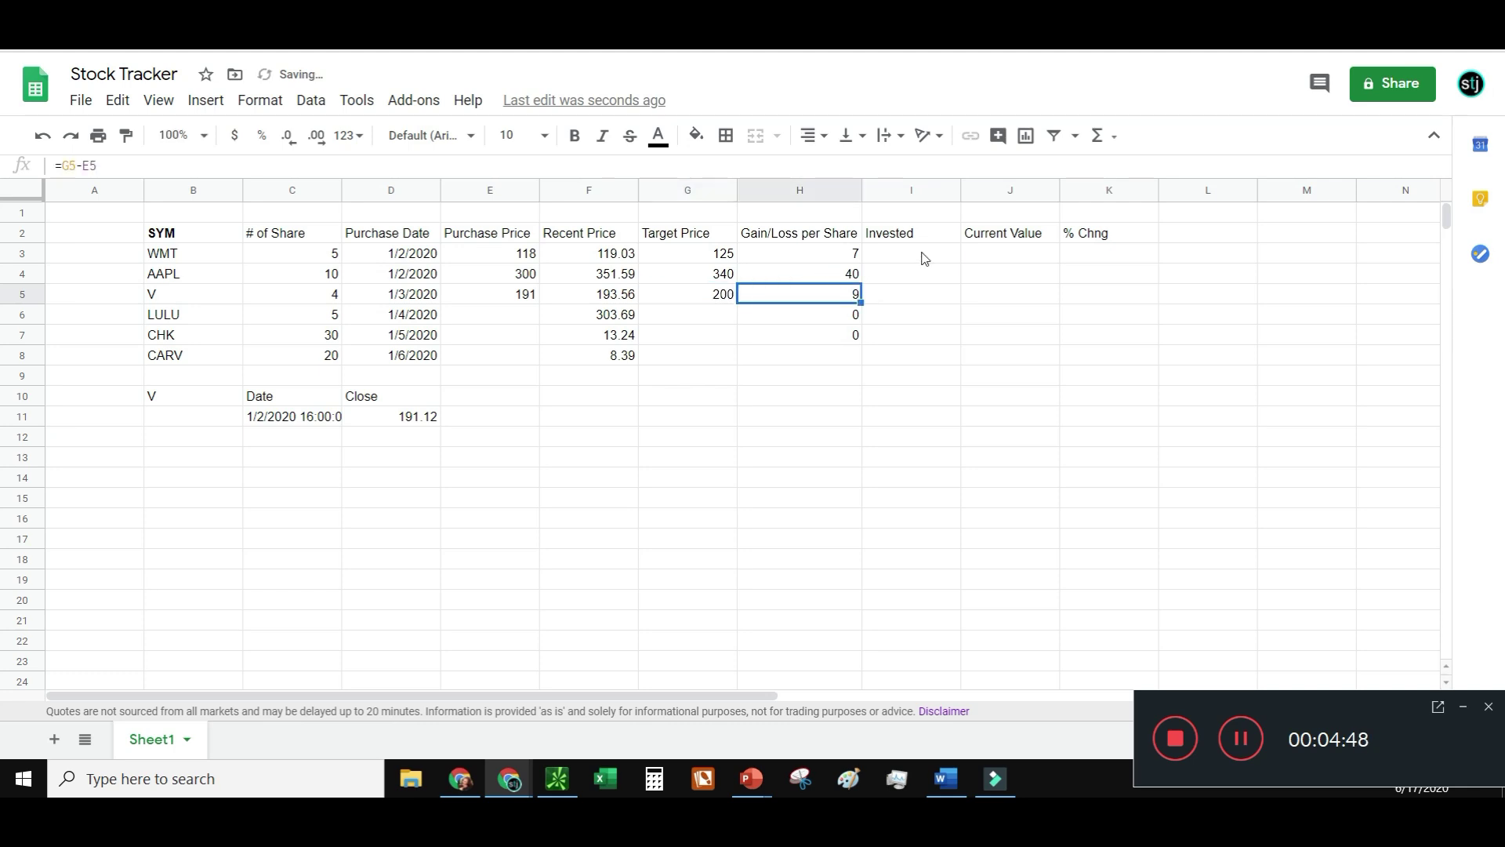
click(924, 255)
Compute Invested as =E3*C3, fill down to row 7, and format as currency
text(=)
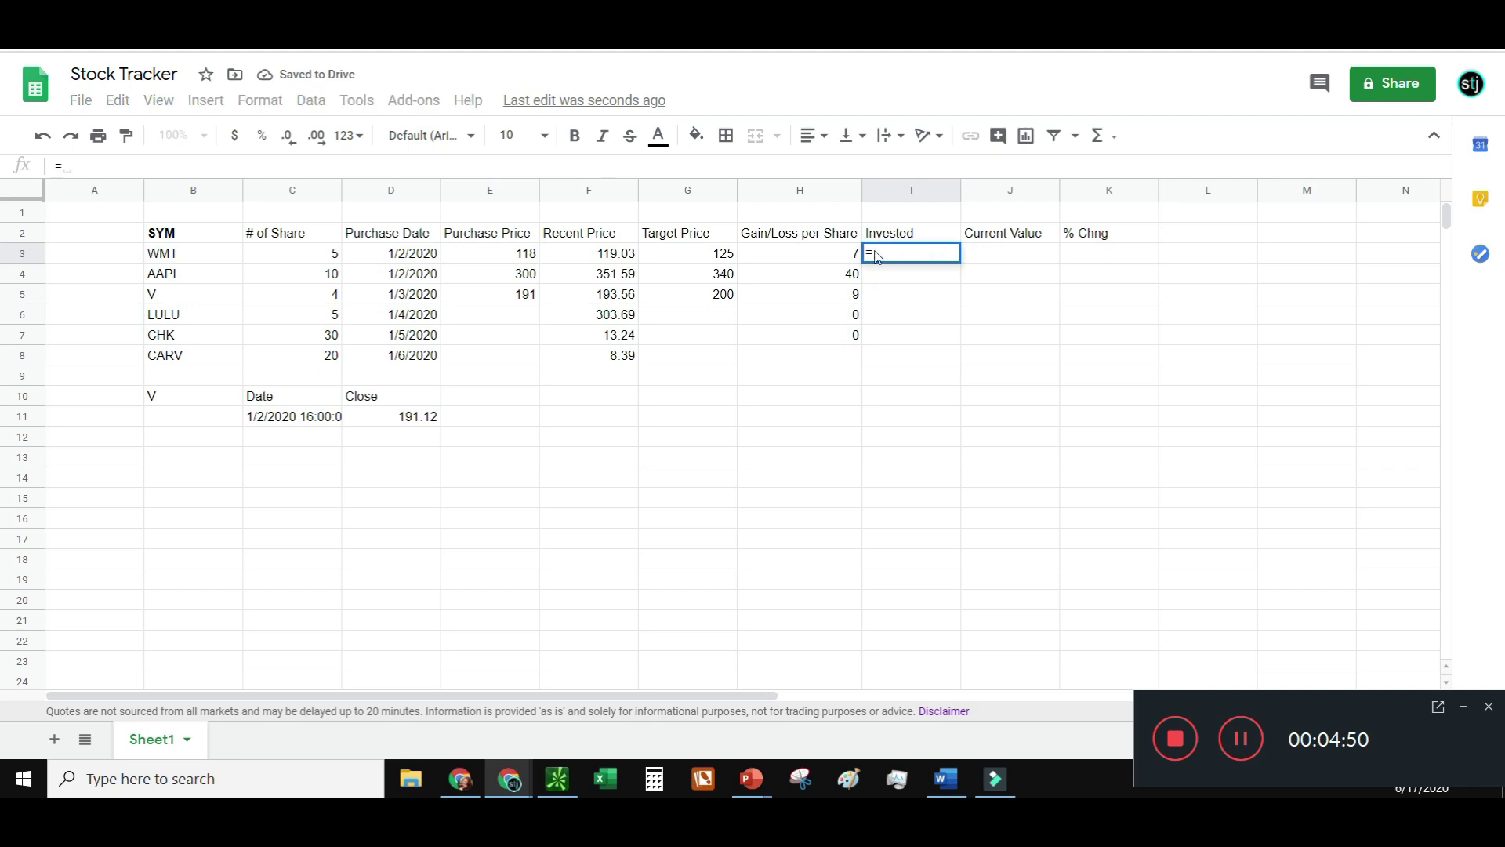
click(520, 256)
text(*)
click(326, 252)
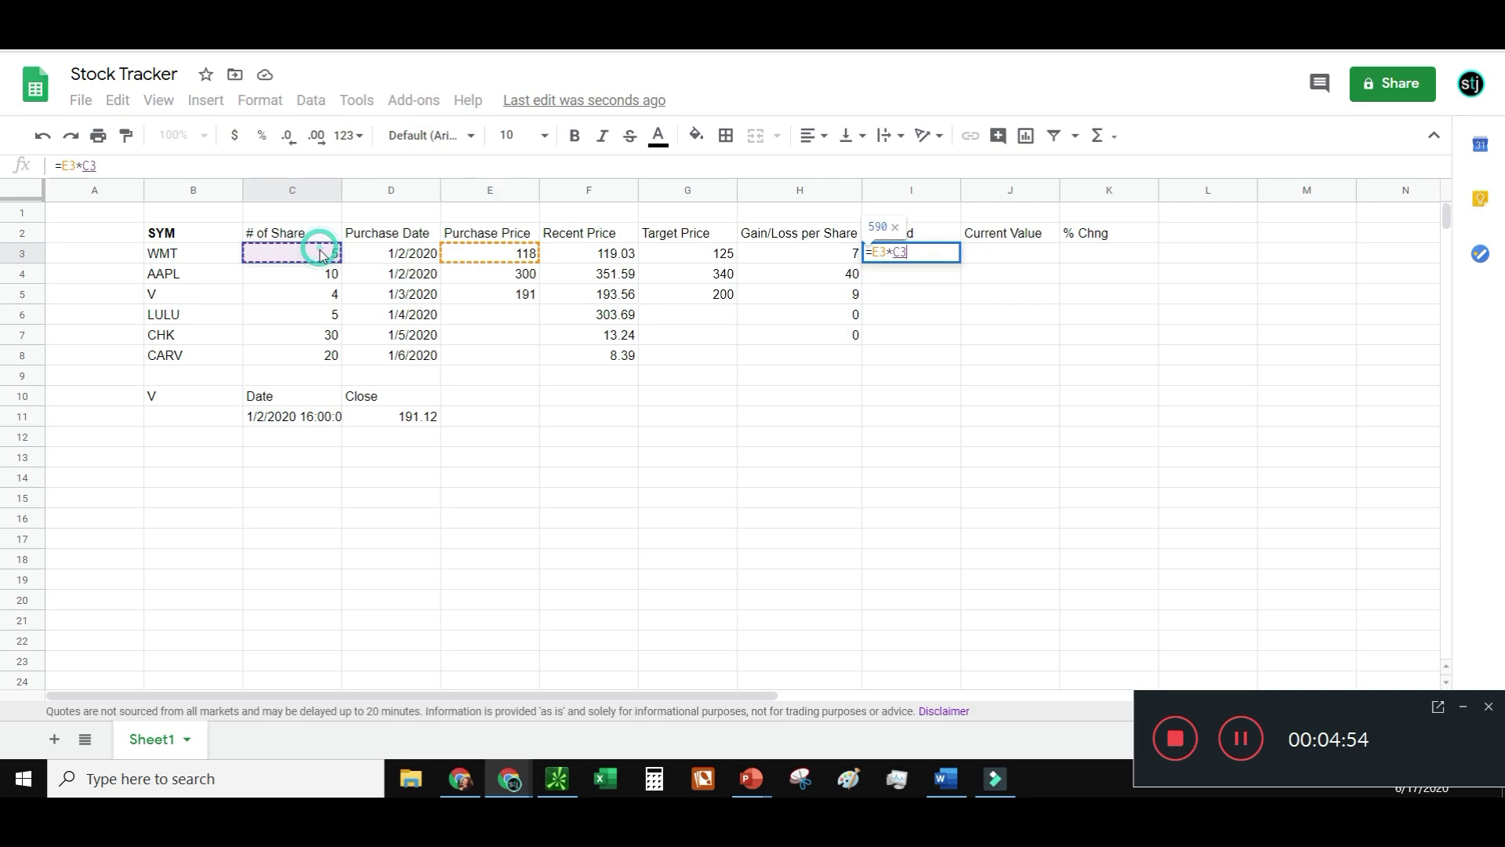
key(Return)
click(925, 257)
drag(960, 262, 960, 341)
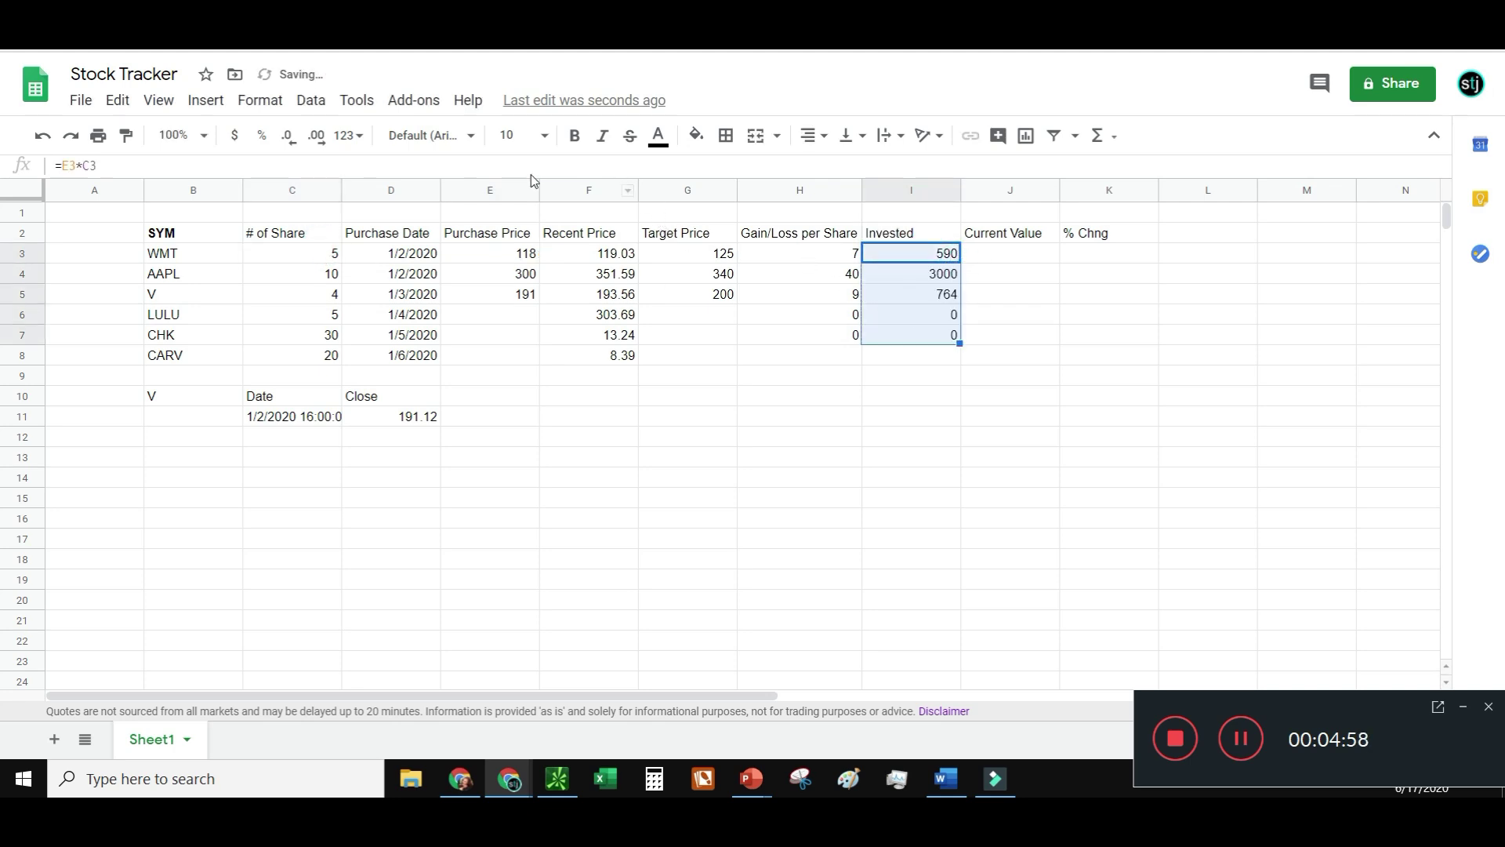
click(234, 135)
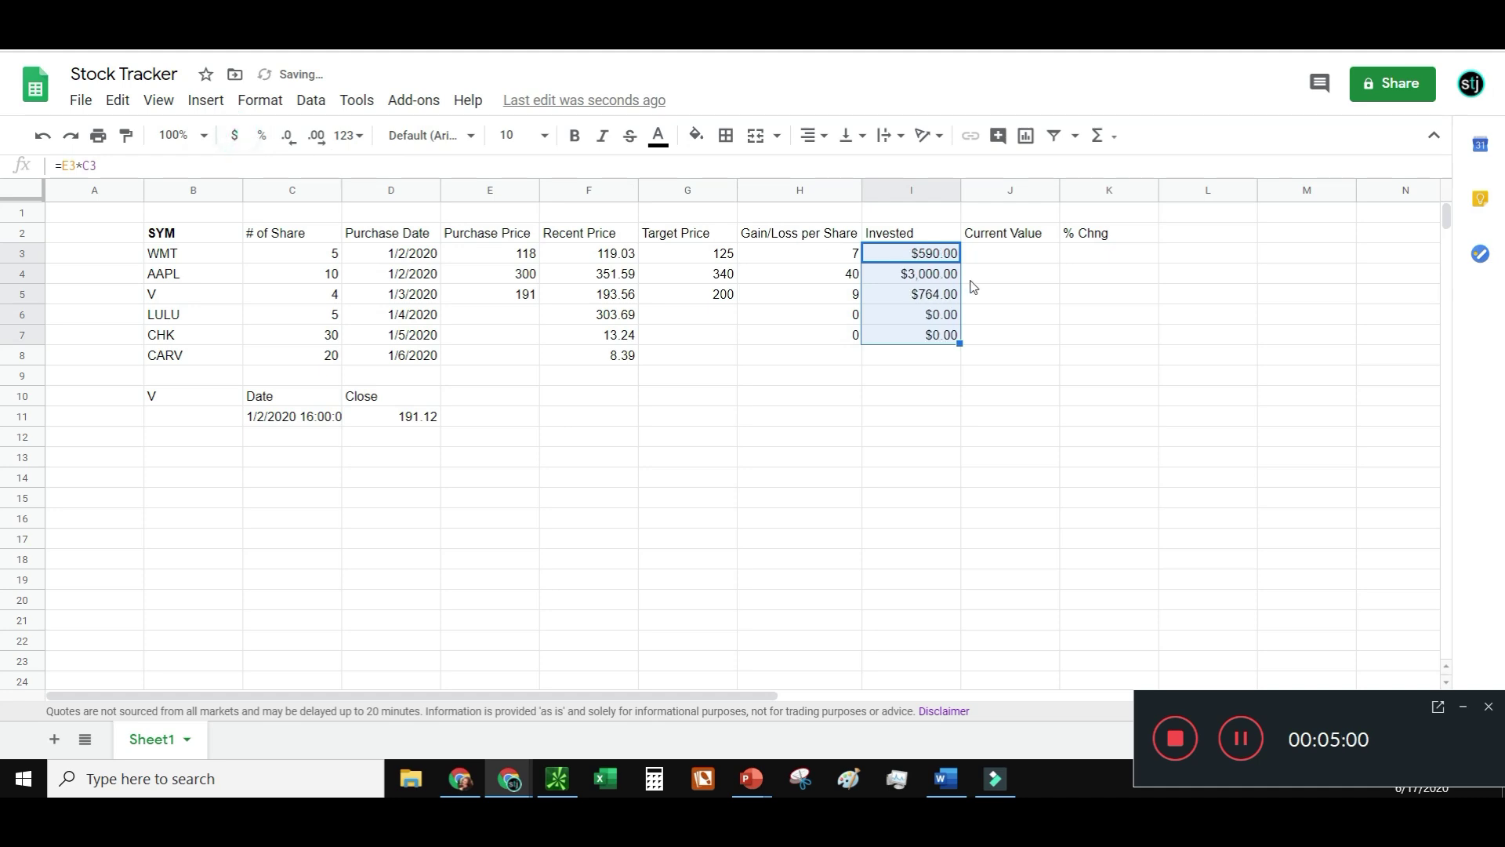
Compute Current Value as =F3*C3, fill down to row 7, and format as currency
click(1004, 255)
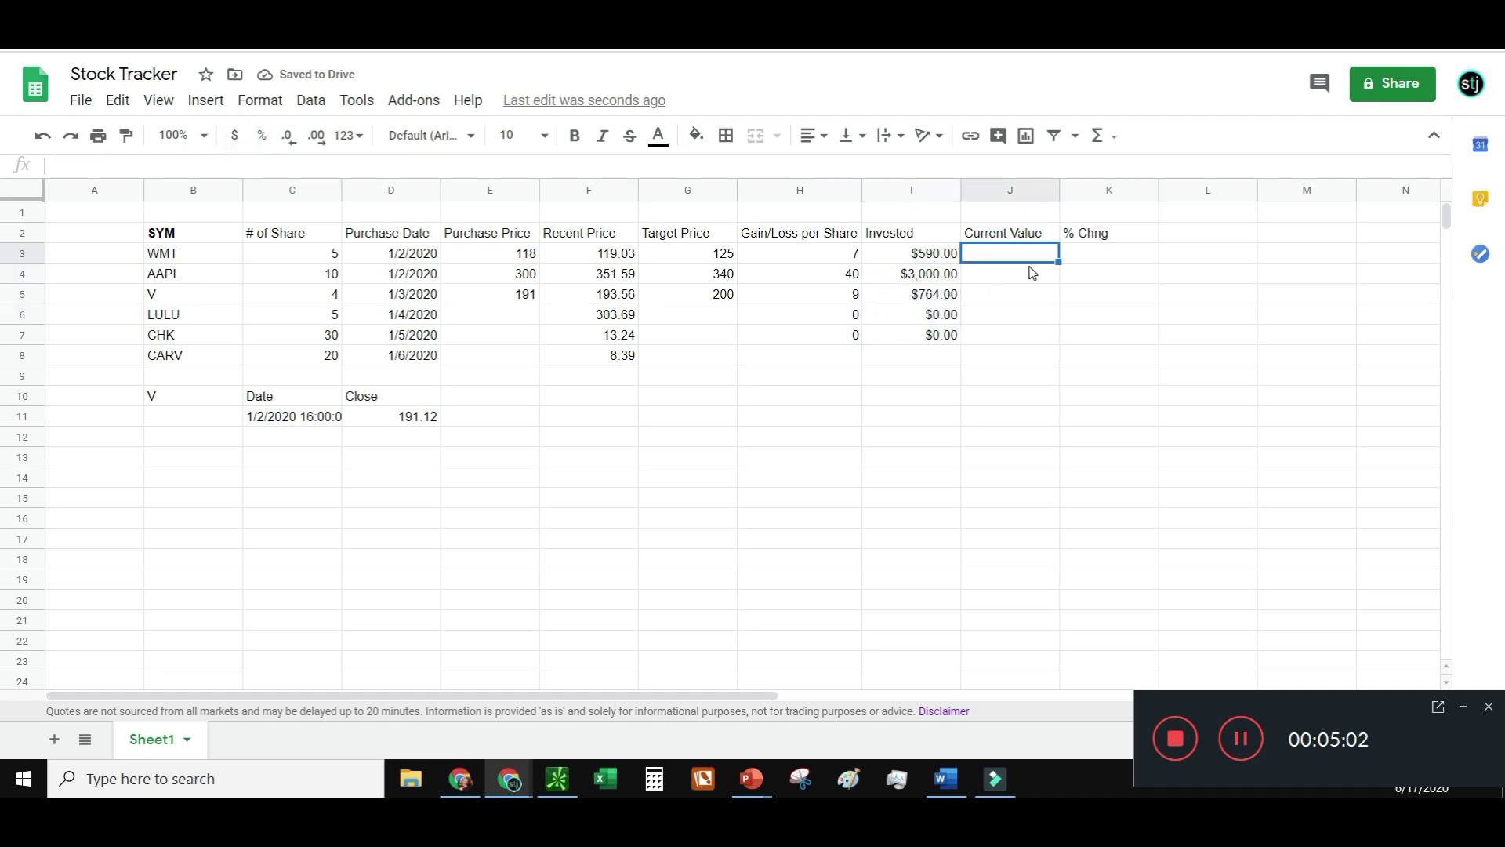
text(=)
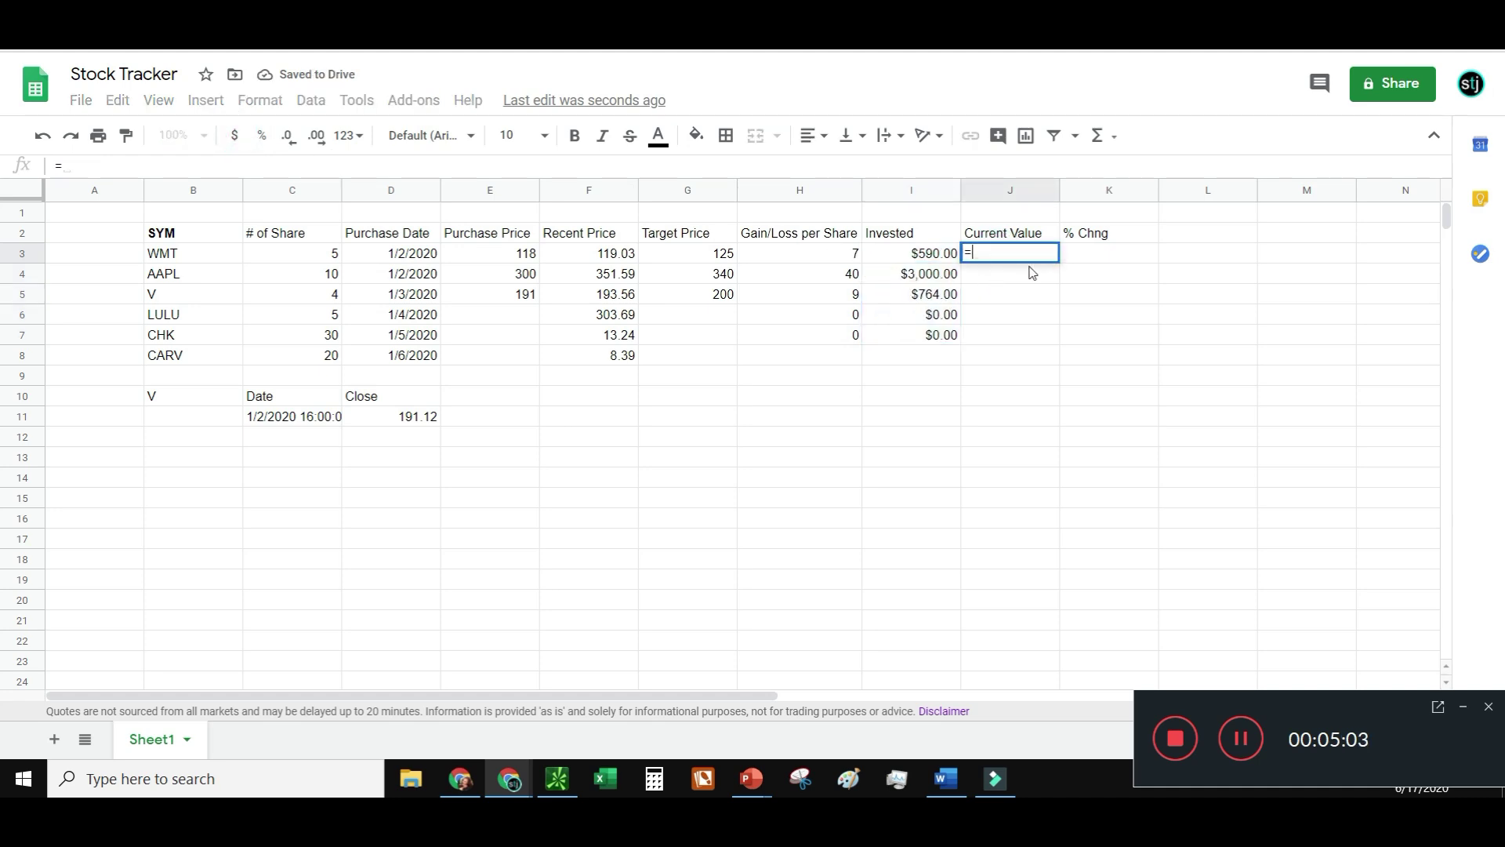
click(606, 257)
text(*)
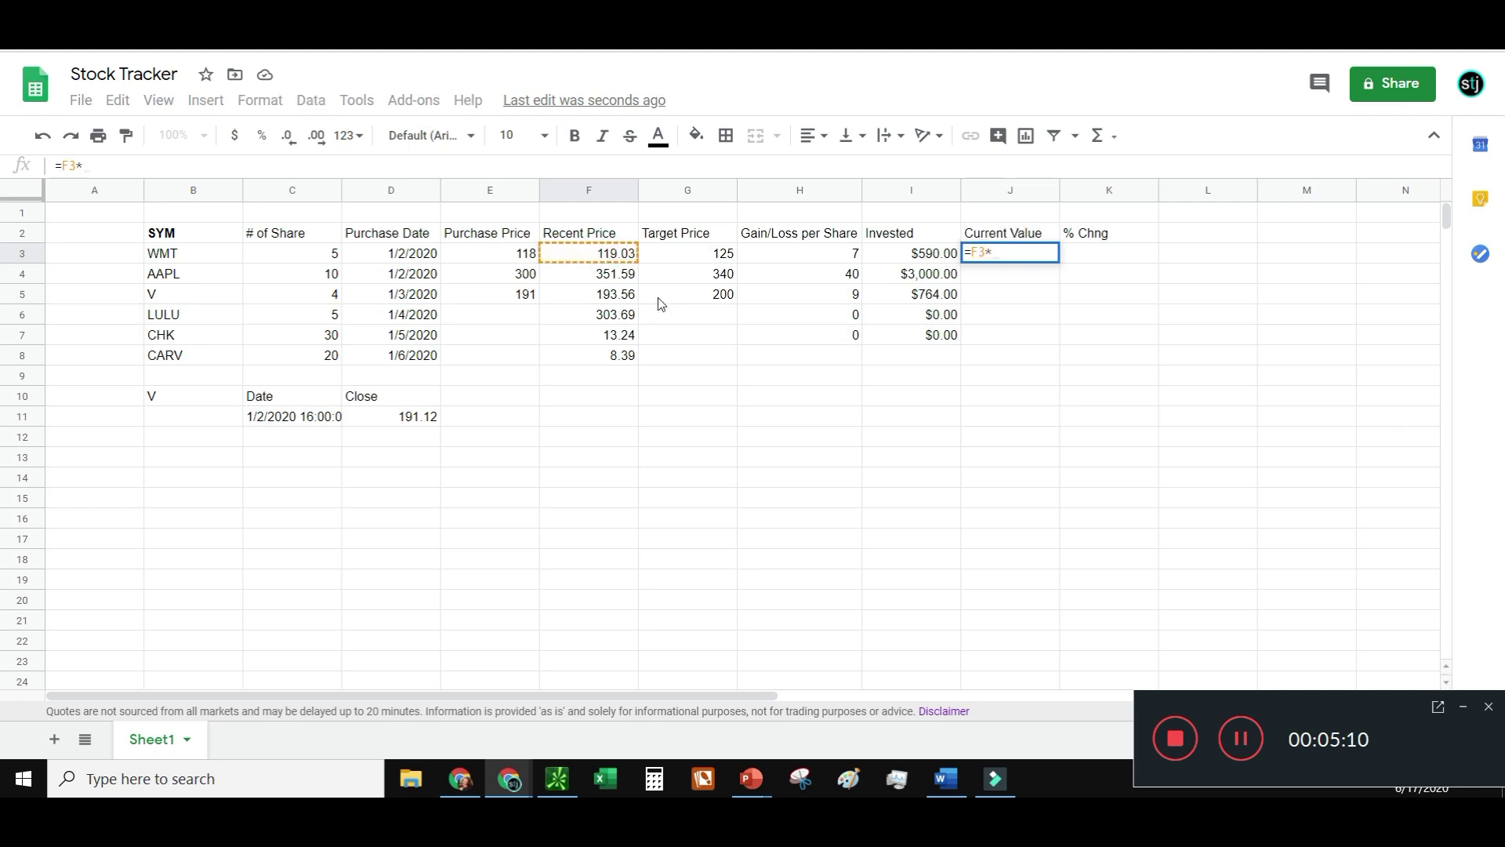
click(328, 254)
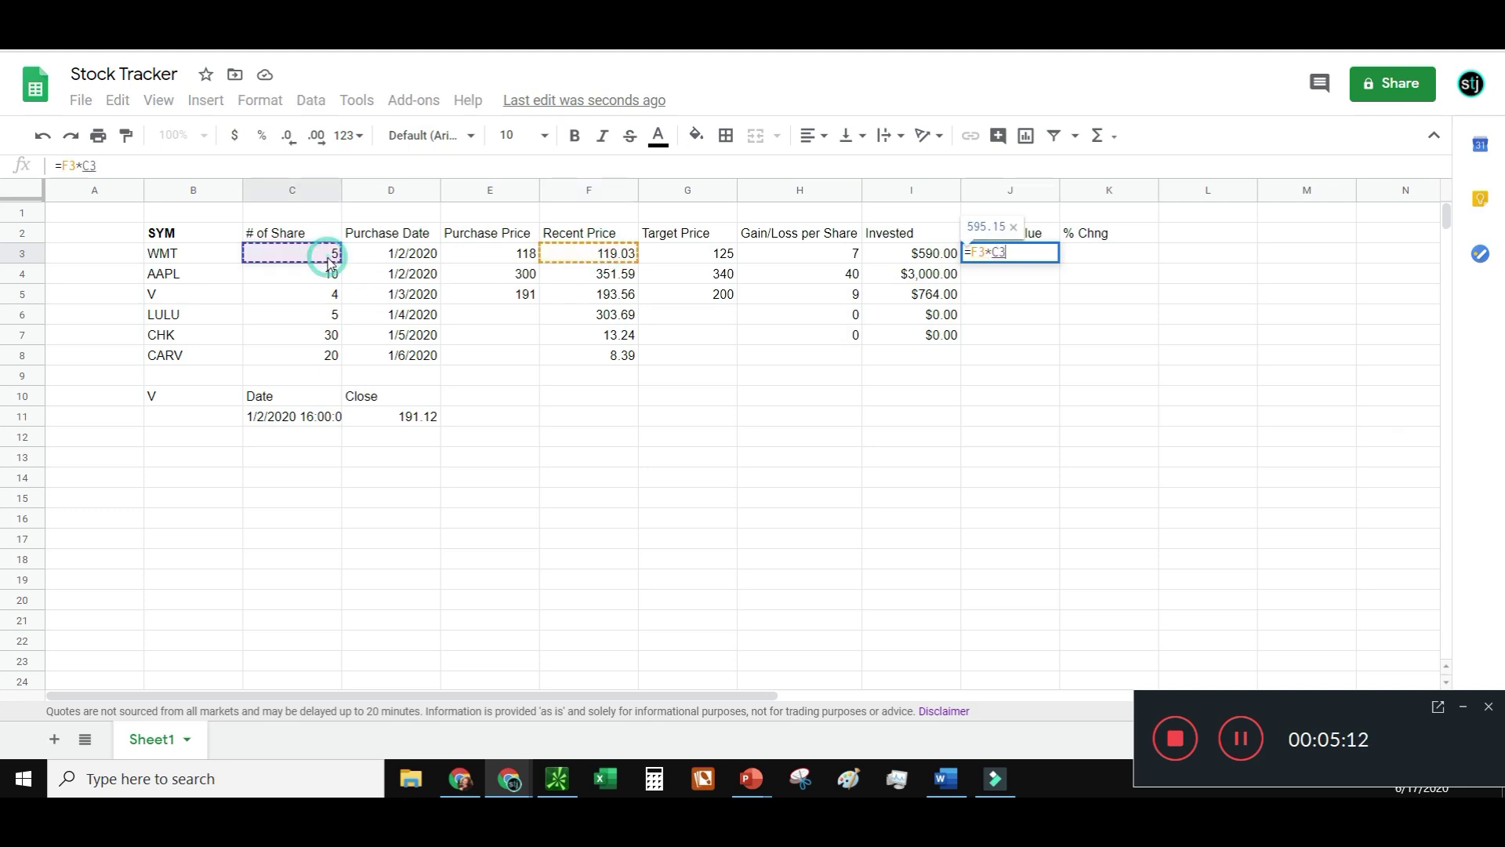
key(Return)
click(1047, 258)
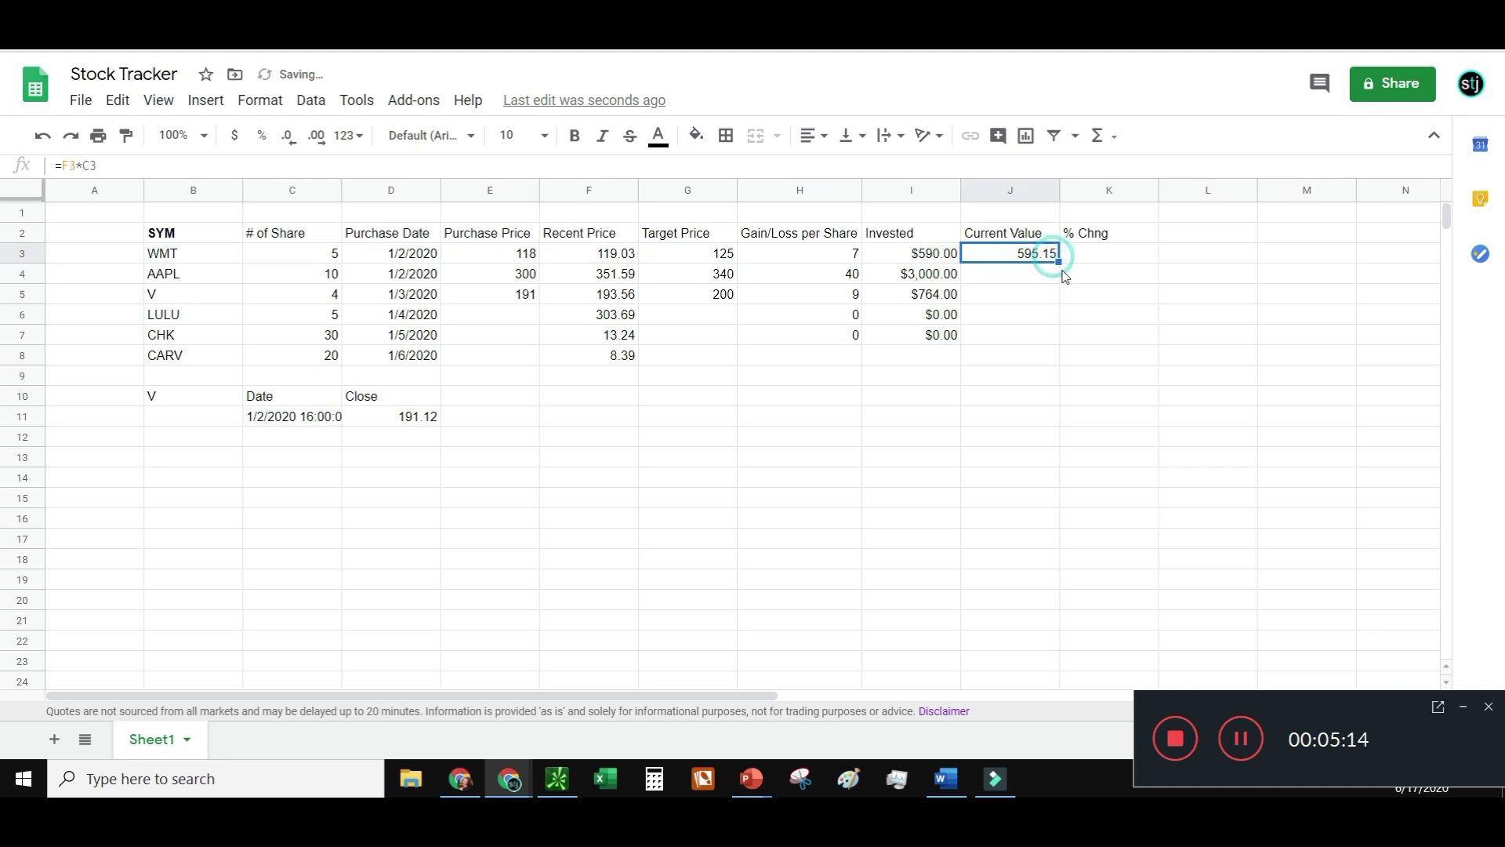
drag(1059, 262, 1051, 341)
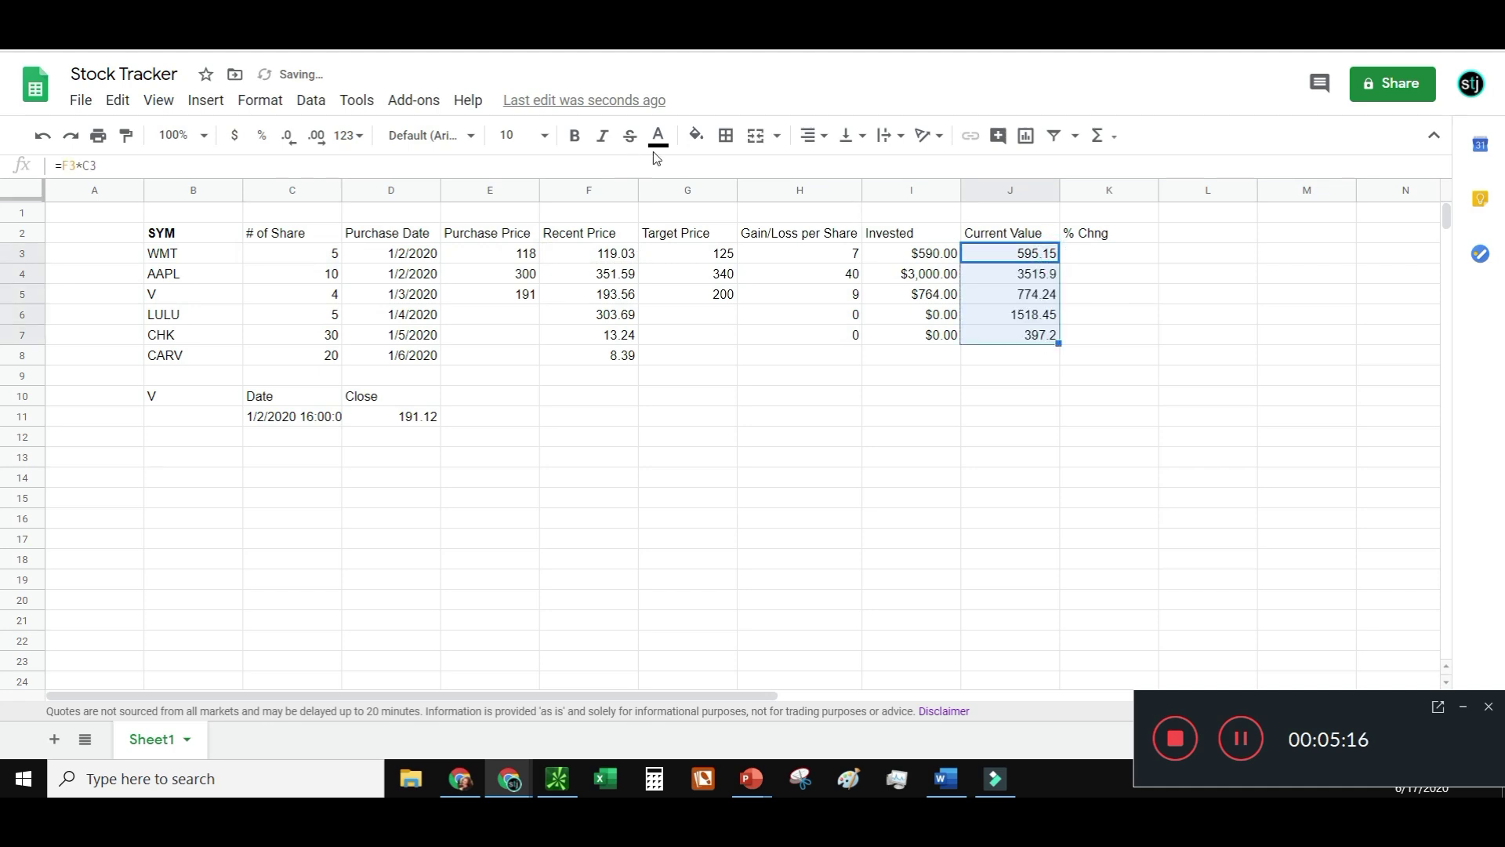
click(236, 136)
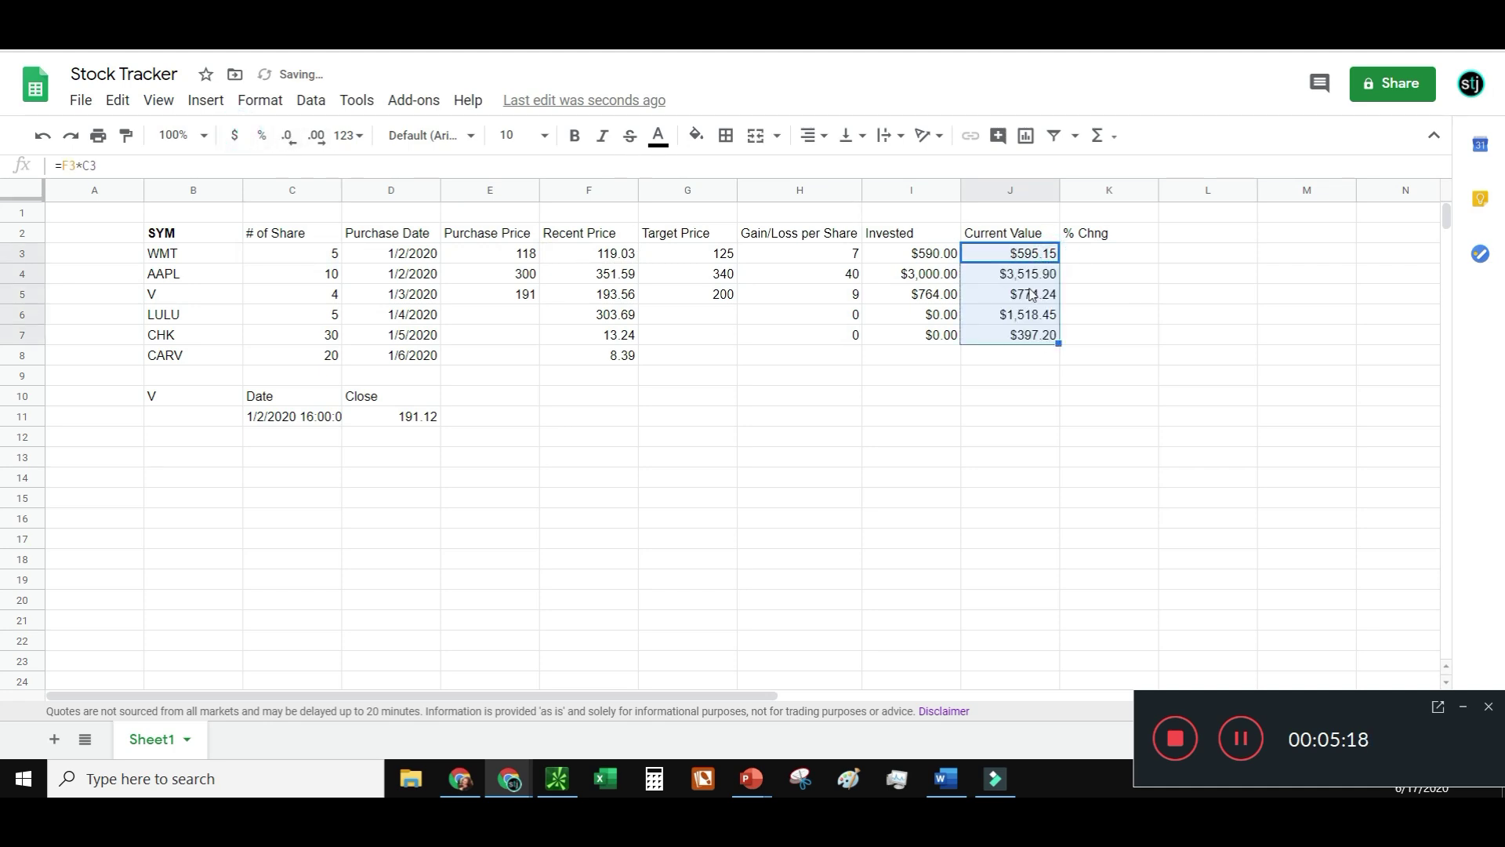
click(1089, 257)
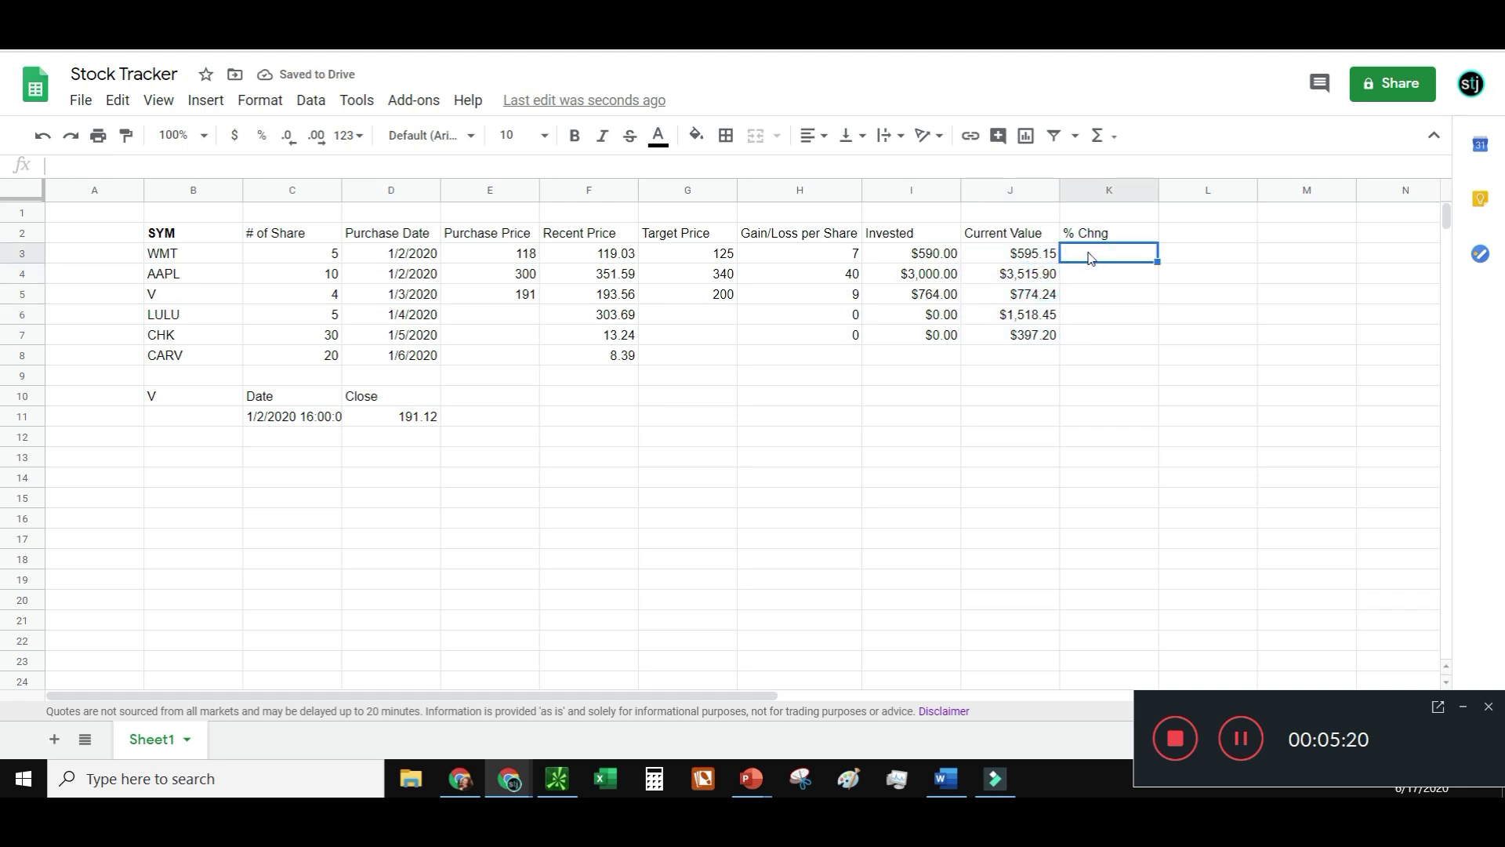
Rename K2 to Change and fill =J3-I3 from K3 down to K7
click(1098, 229)
text(Change)
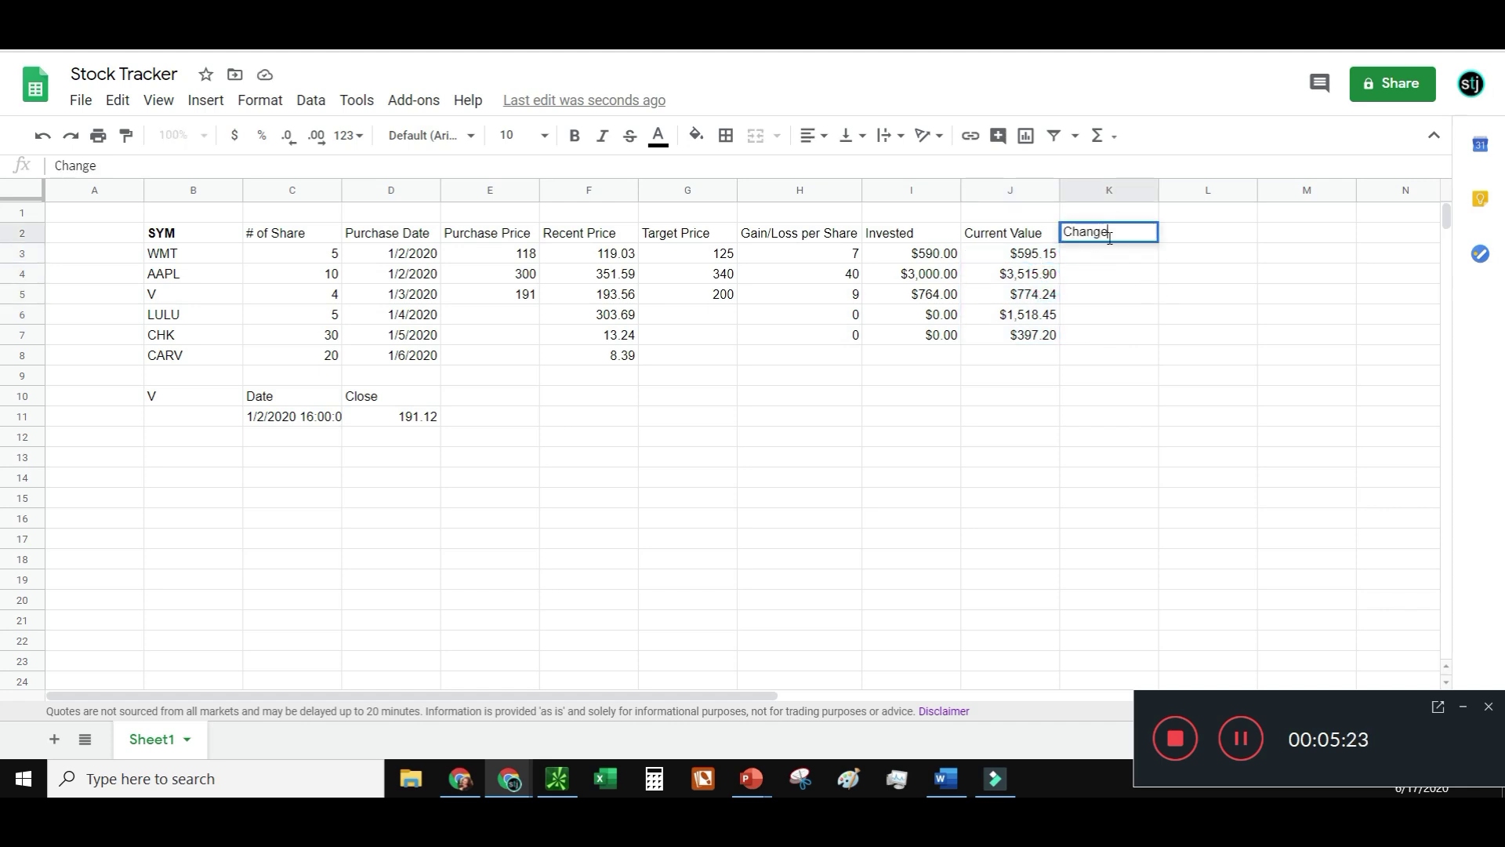
key(Return)
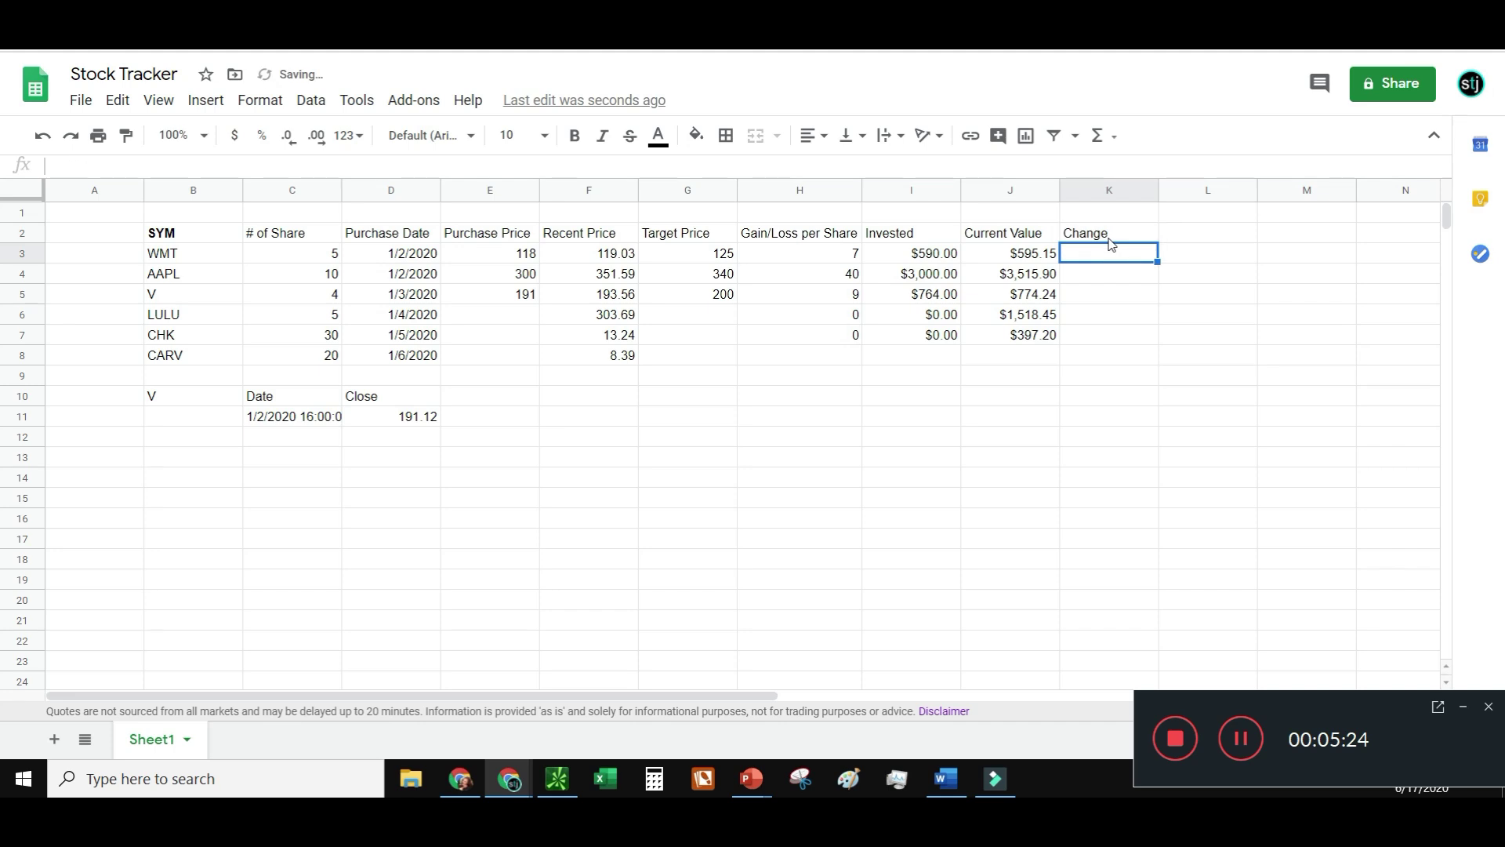
text(=)
click(1048, 259)
text(-)
click(926, 259)
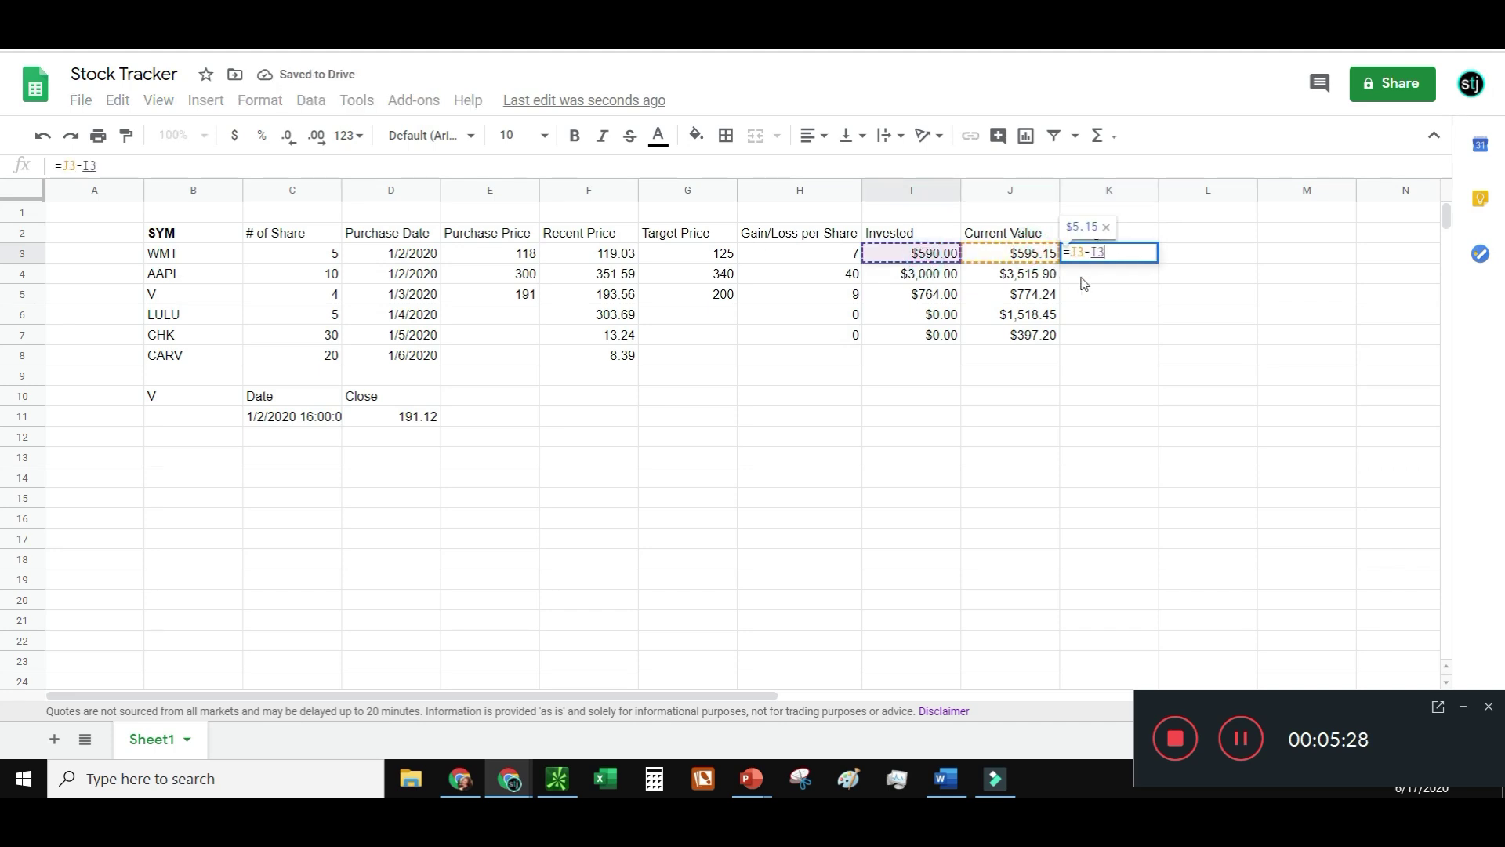
key(Return)
click(1154, 257)
drag(1156, 261, 1158, 338)
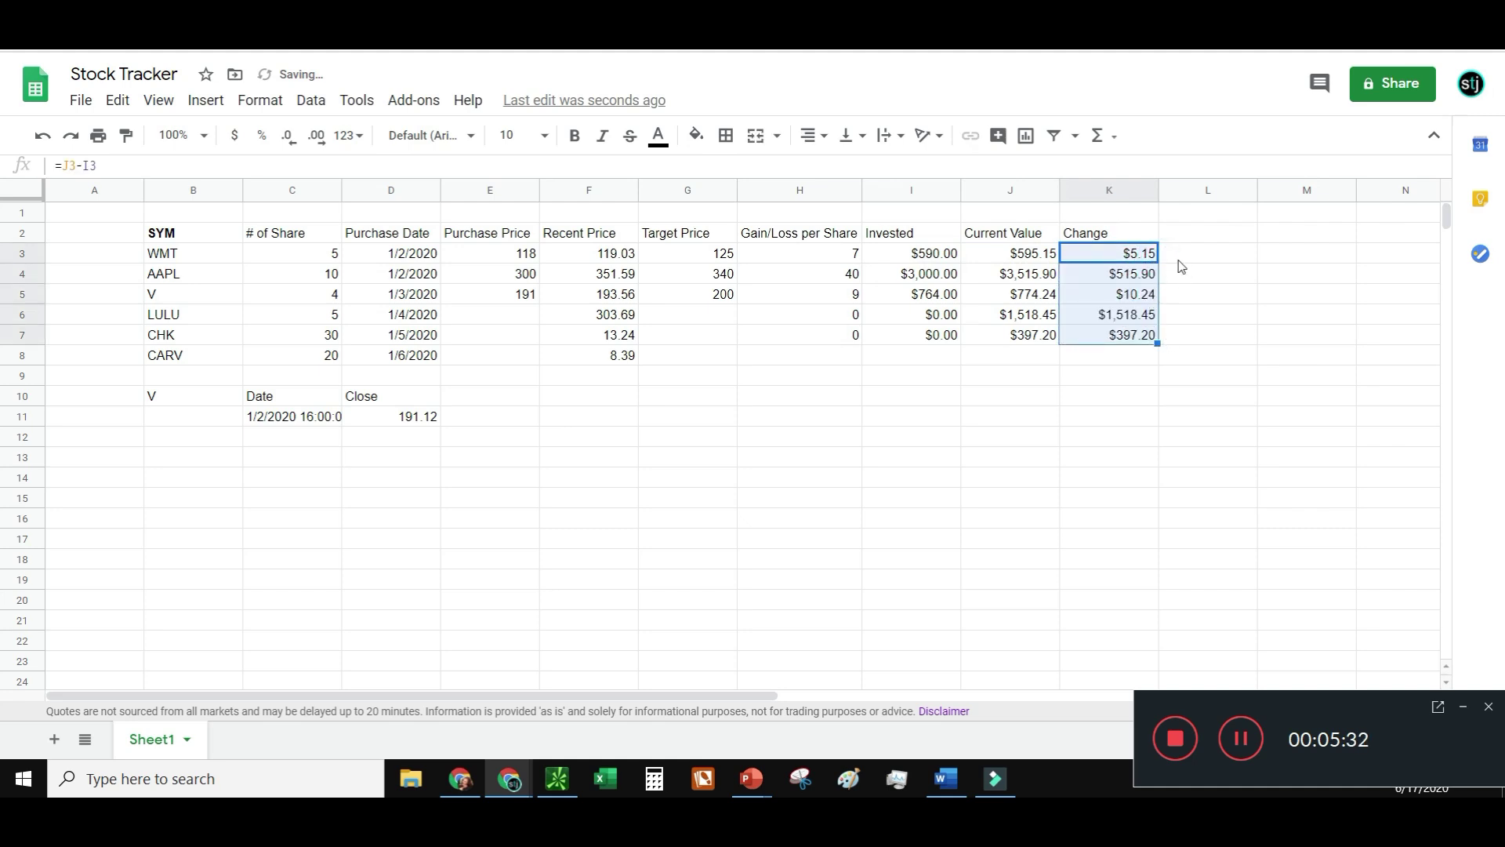
click(1125, 282)
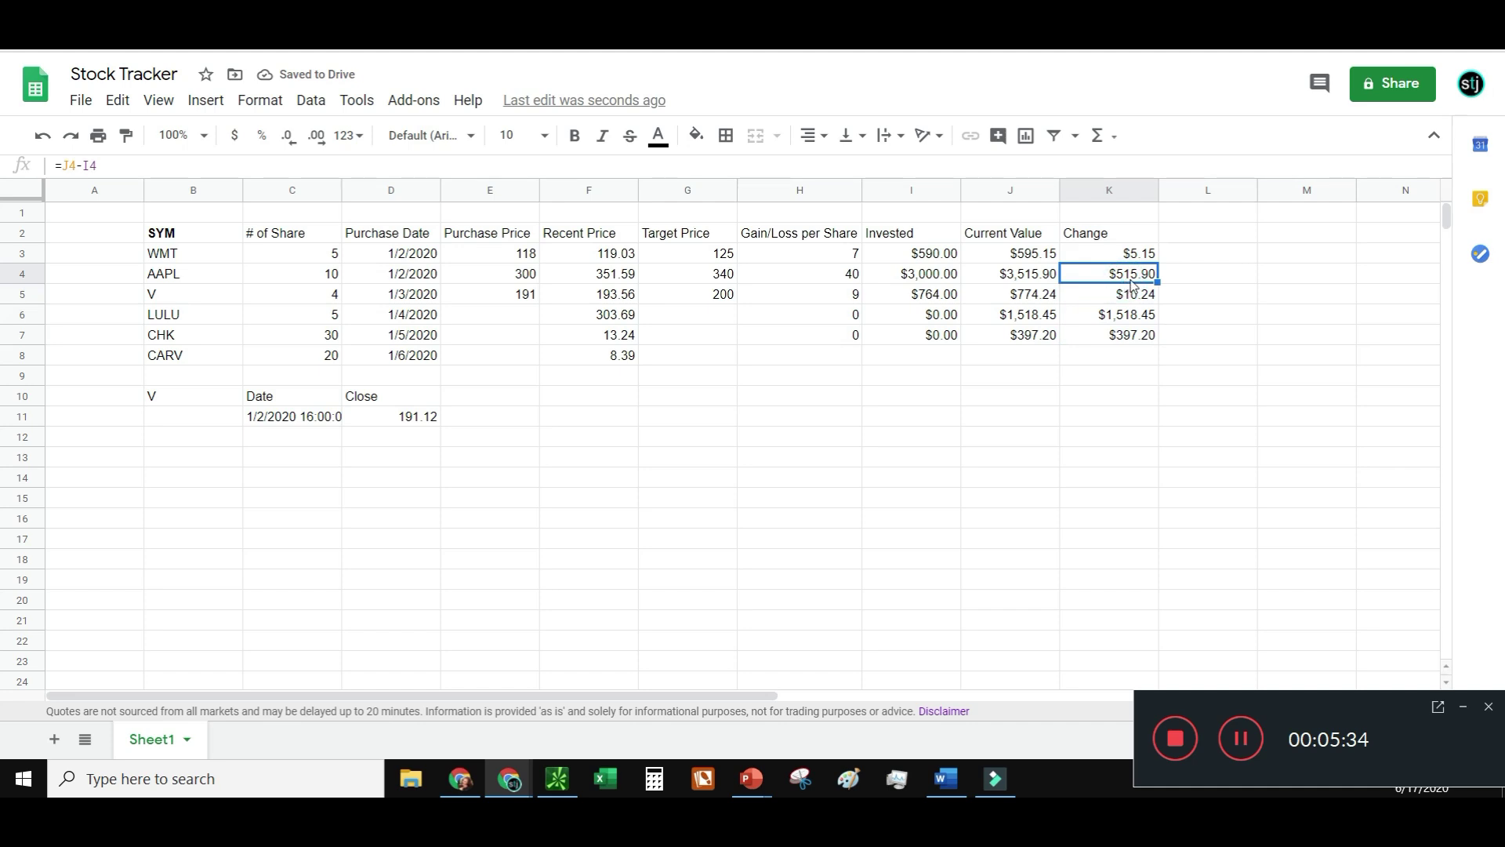
drag(1124, 279, 321, 280)
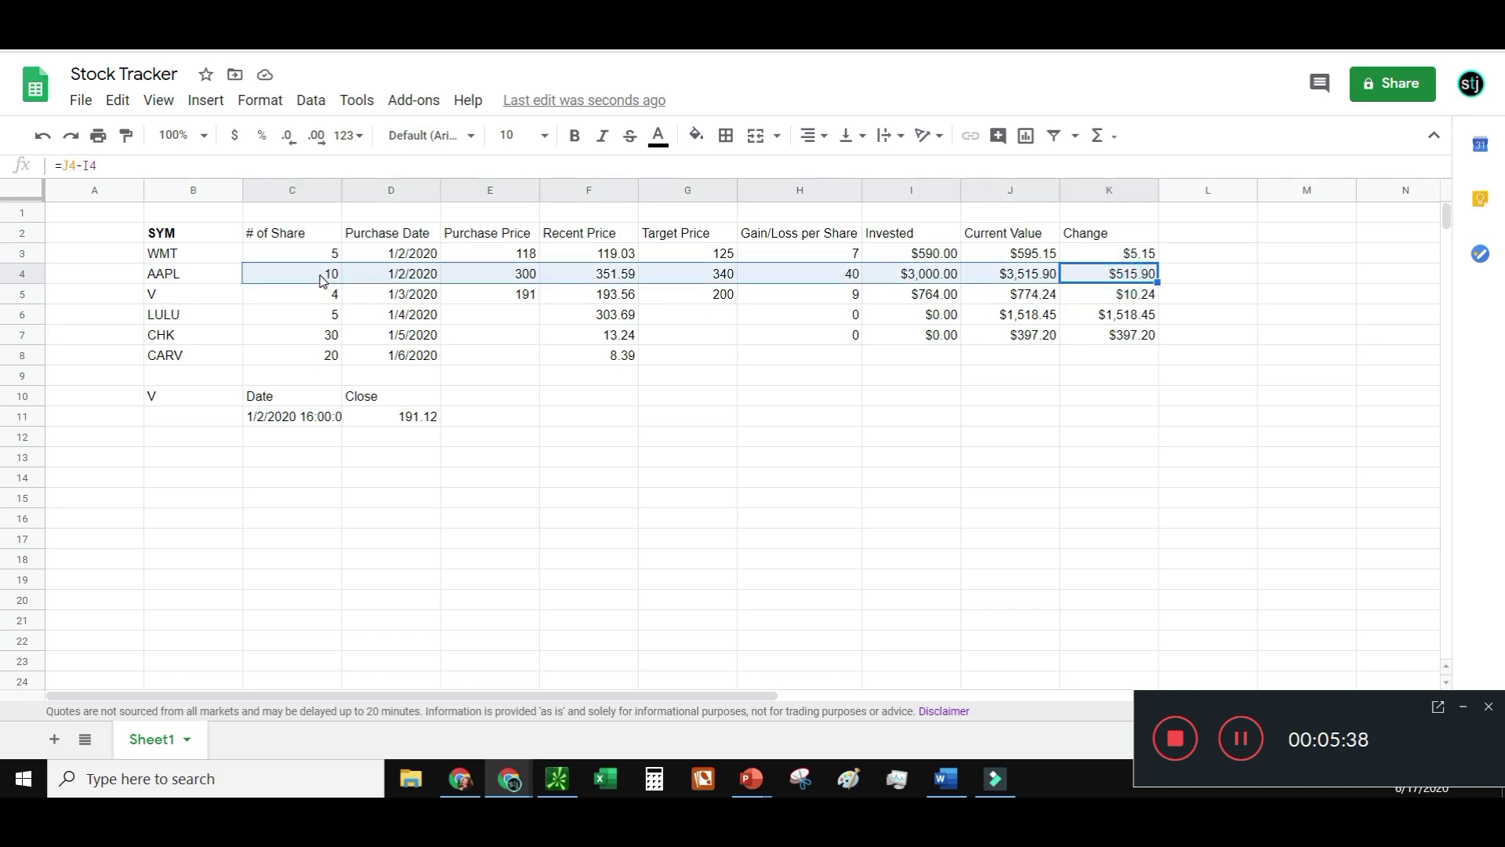
click(1122, 276)
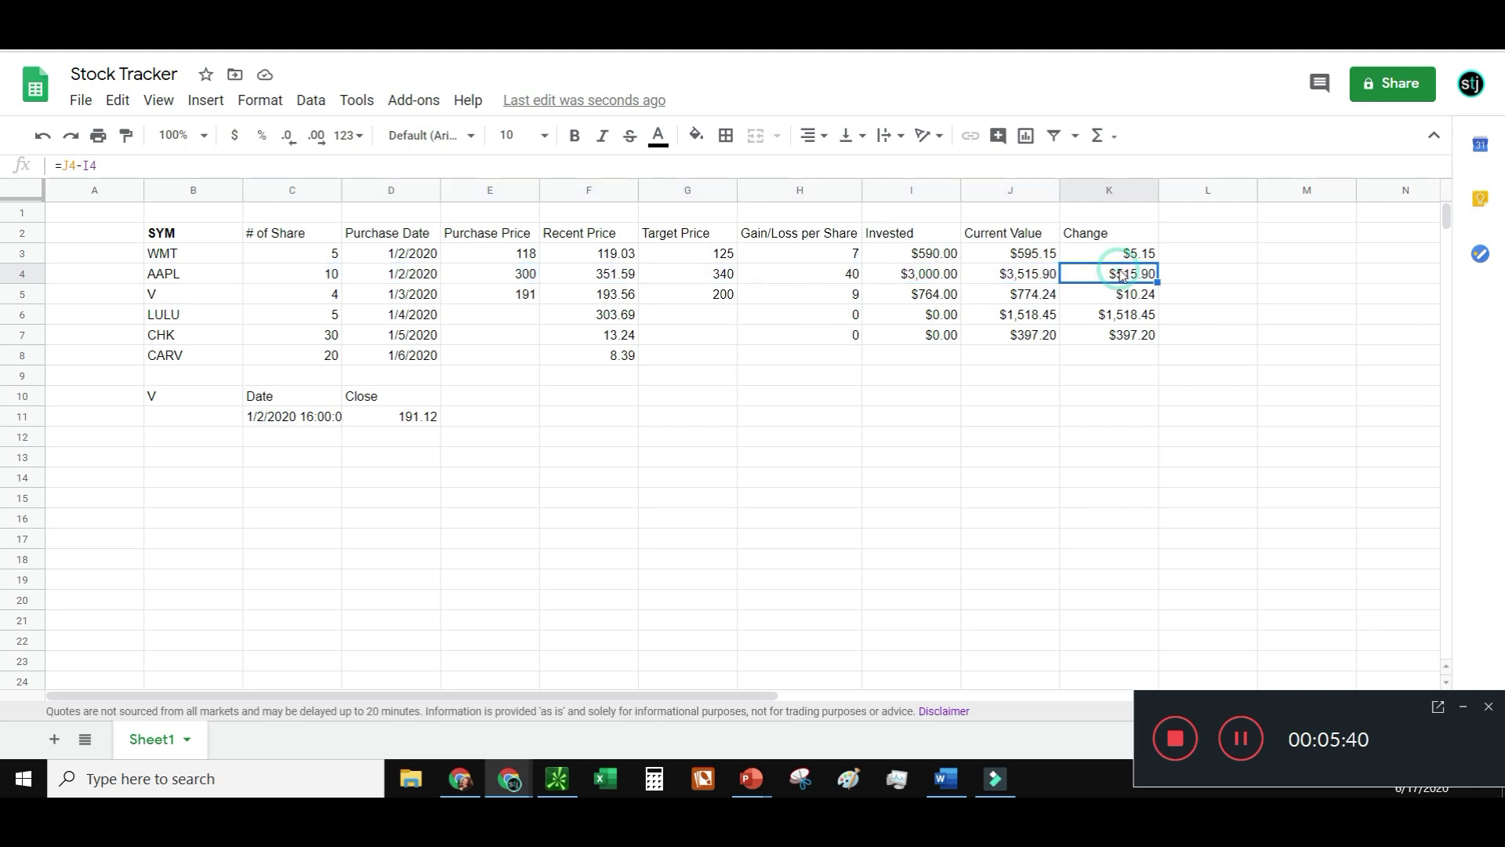
Add a Commission header in L2 with a commission of 8 in L3
click(1179, 234)
text(Commission)
key(Return)
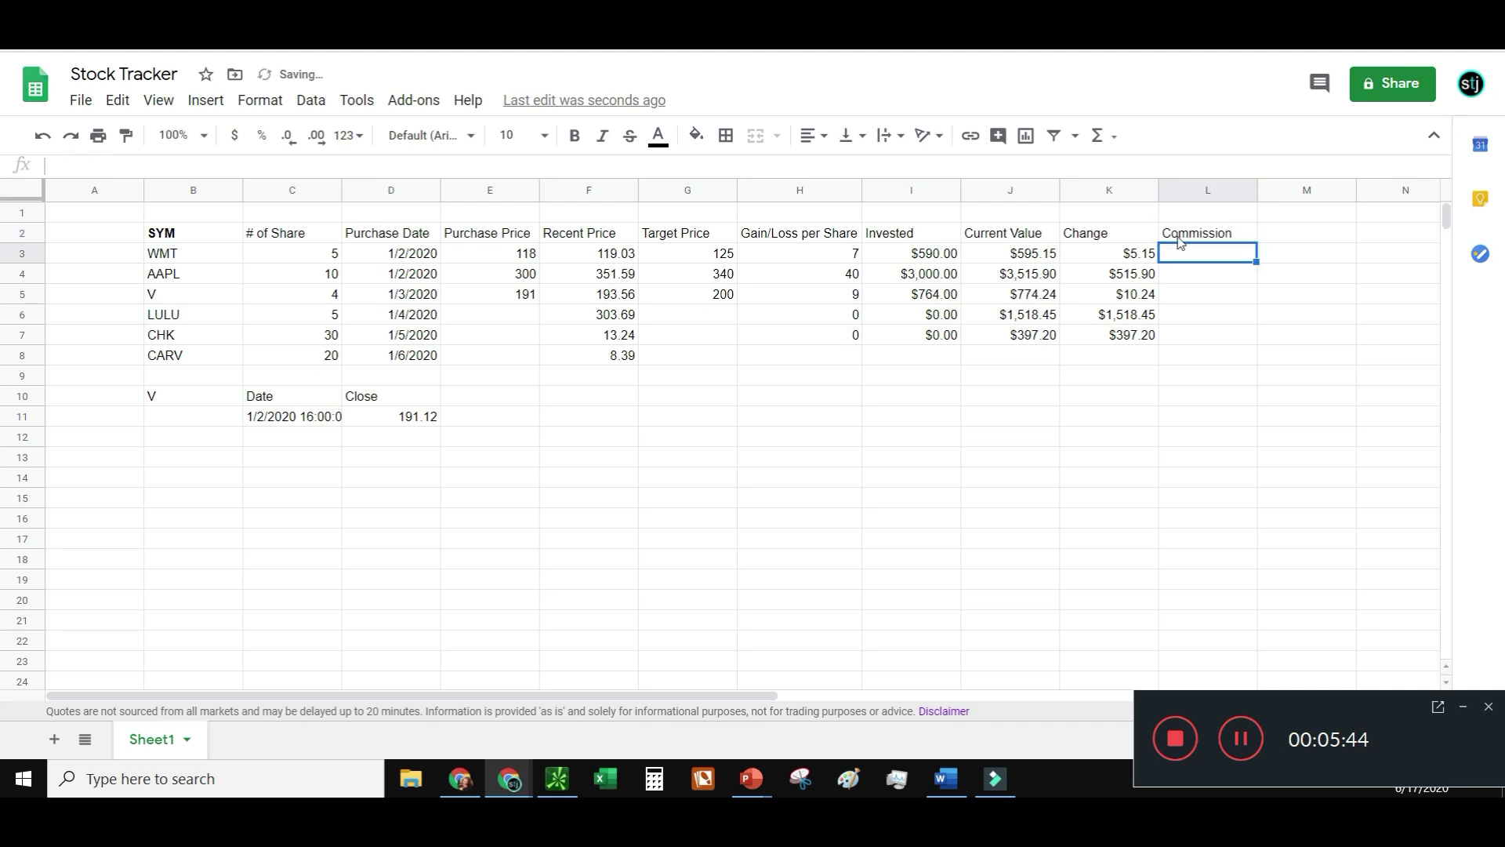
text(4.)
key(BackSpace)
key(BackSpace)
text(8)
key(Tab)
Copy the commission of 8 down to L7 and add a Net header in M2
click(1204, 253)
drag(1256, 261, 1244, 336)
click(1294, 254)
click(1296, 236)
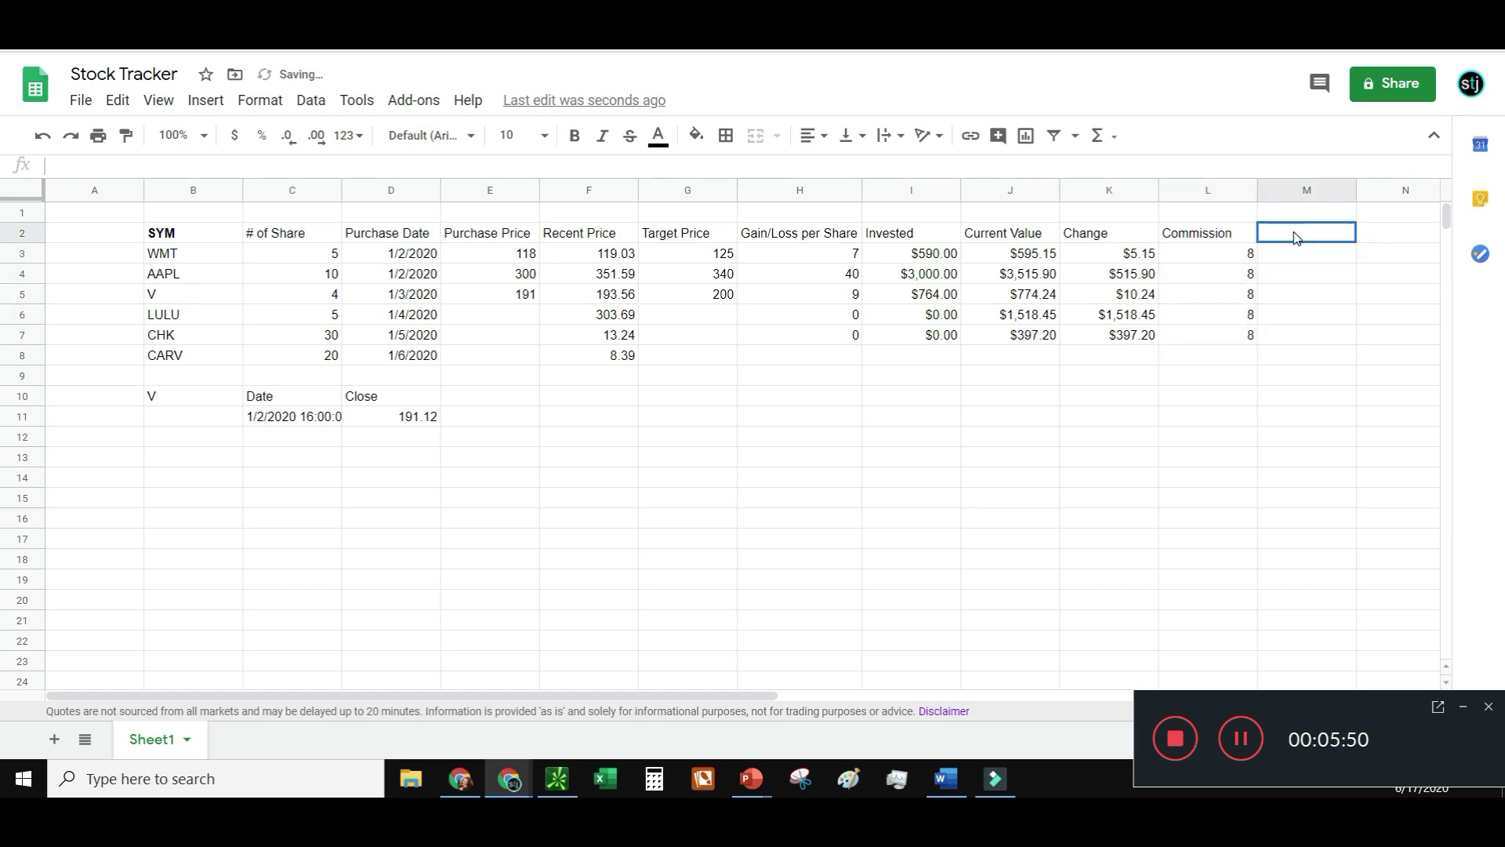
text(Net)
key(Return)
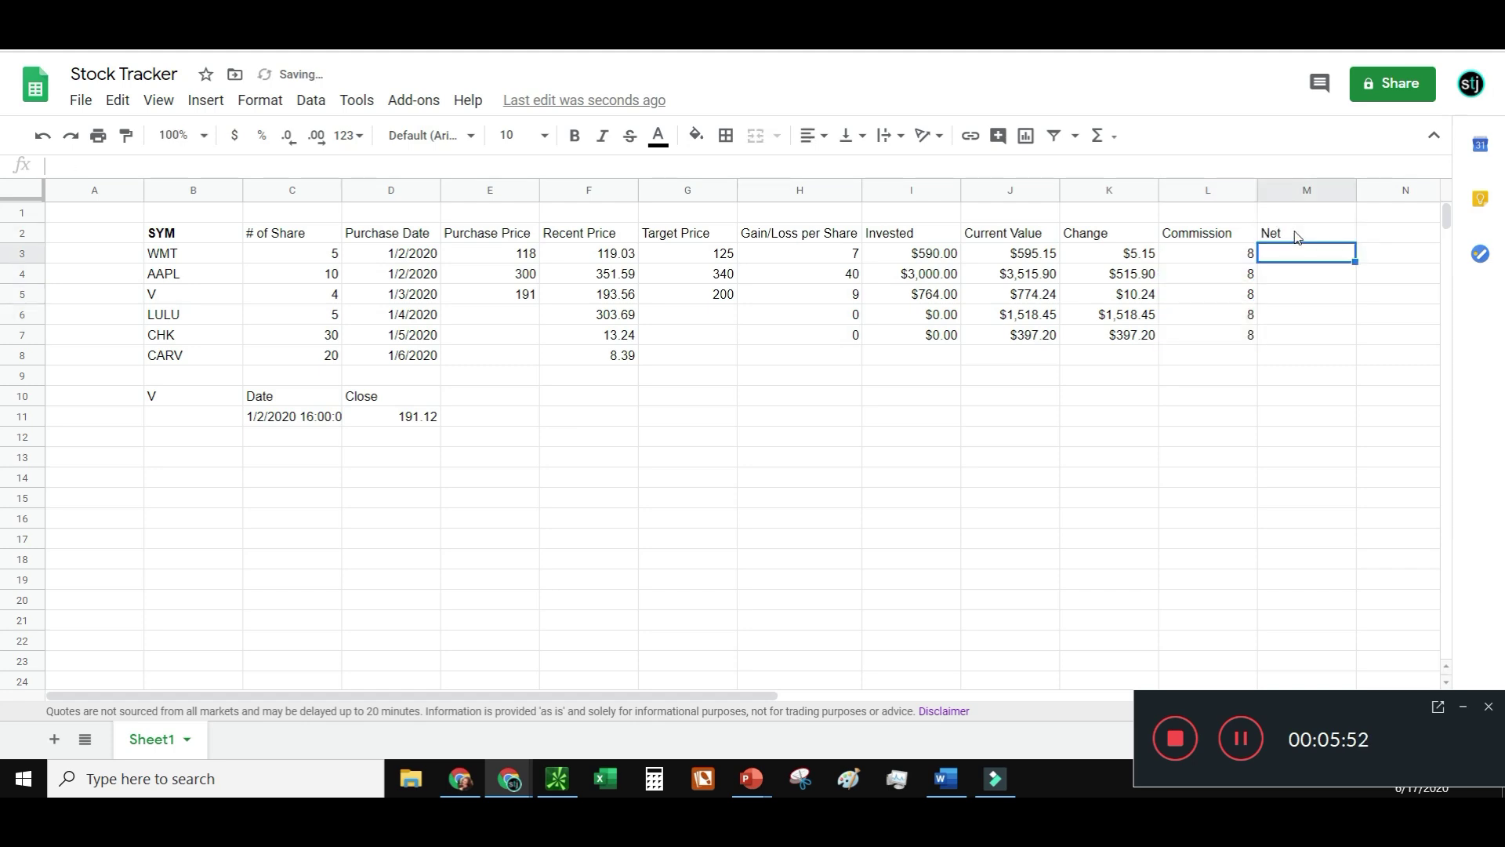
Enter =K3-L3 in M3 and fill it down to M7
text(=)
click(1137, 253)
text(-)
click(1207, 258)
key(Return)
click(1351, 255)
drag(1355, 262, 1349, 343)
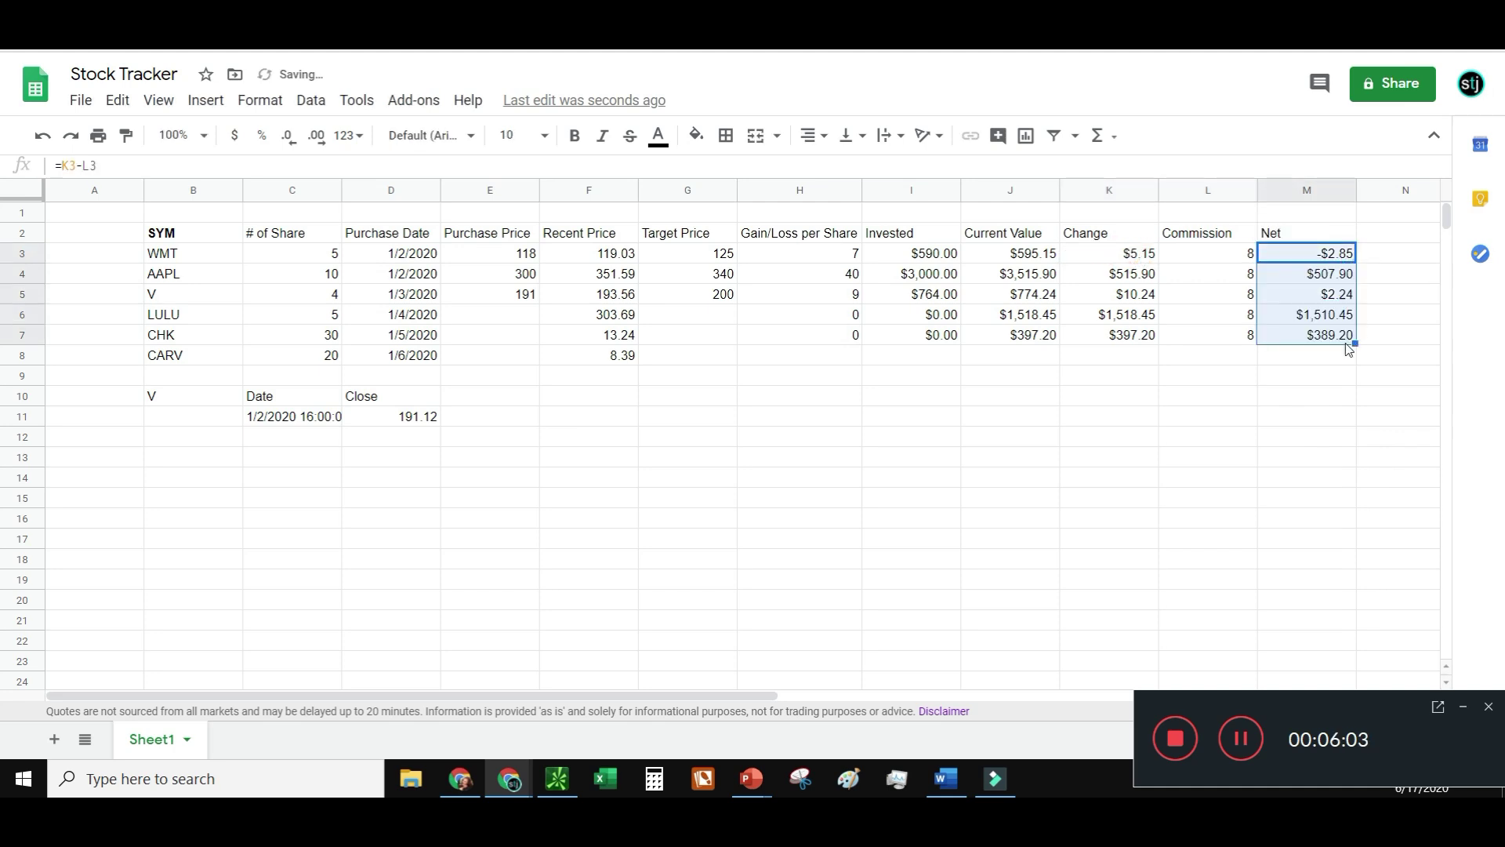
Total the Net column with =SUM(M3:M8) in M9
click(1306, 382)
text(=s)
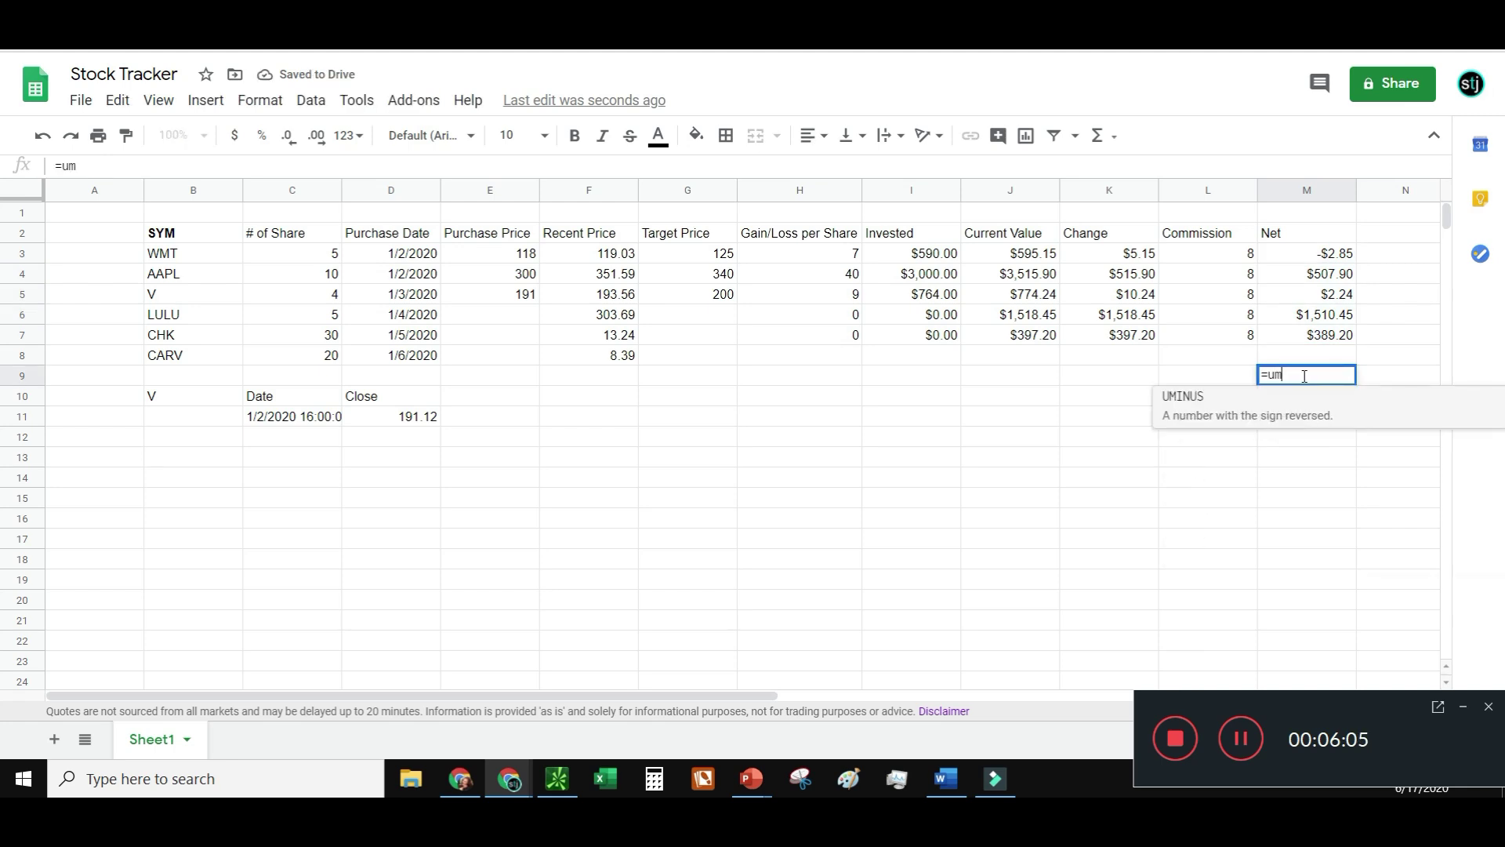
key(Tab)
key(Return)
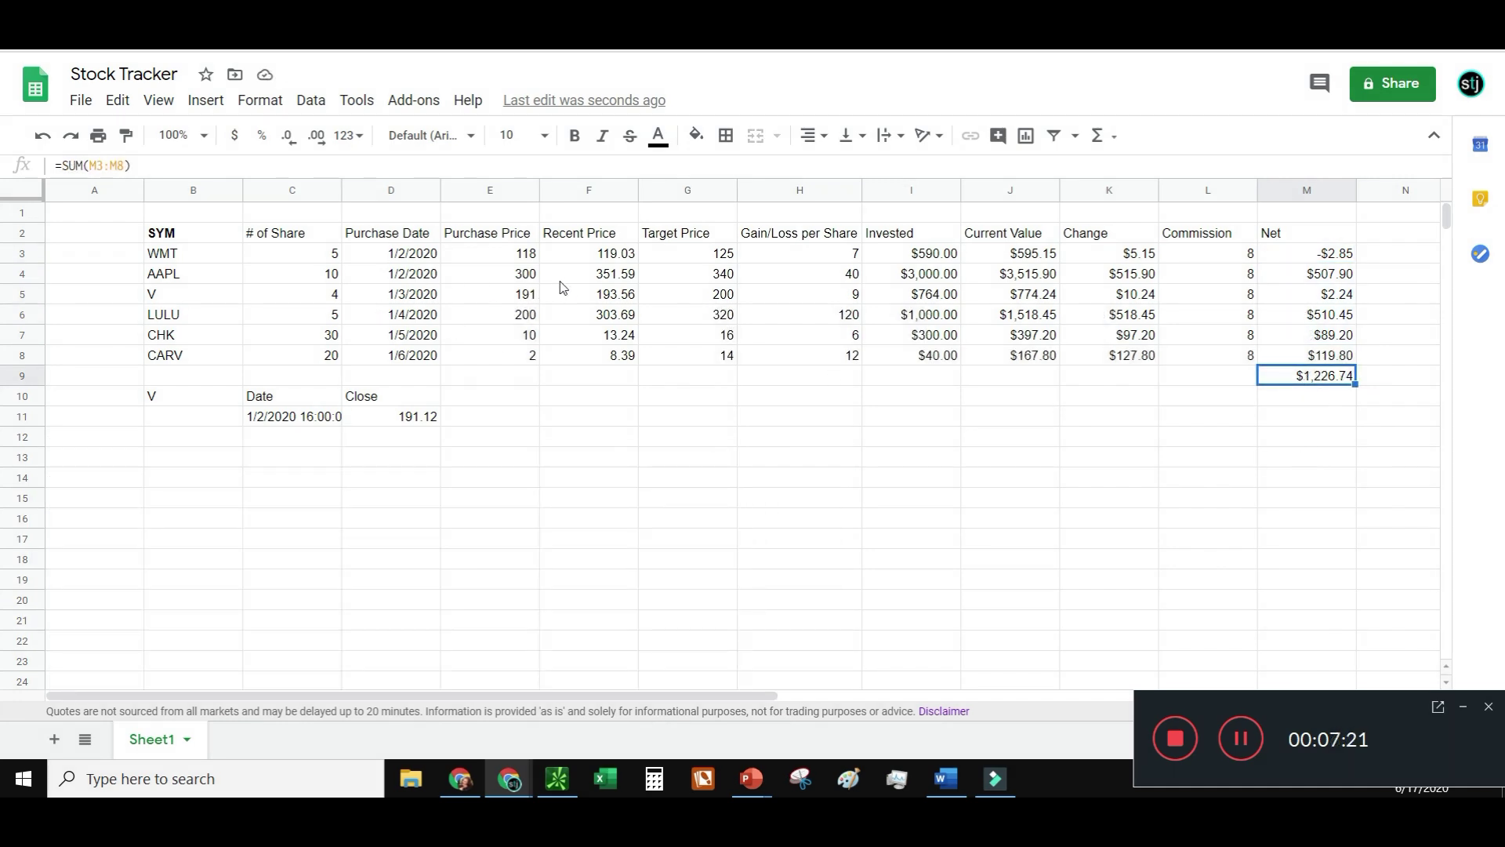
Check the price formulas and clear the leftover V ticker from B10
click(600, 247)
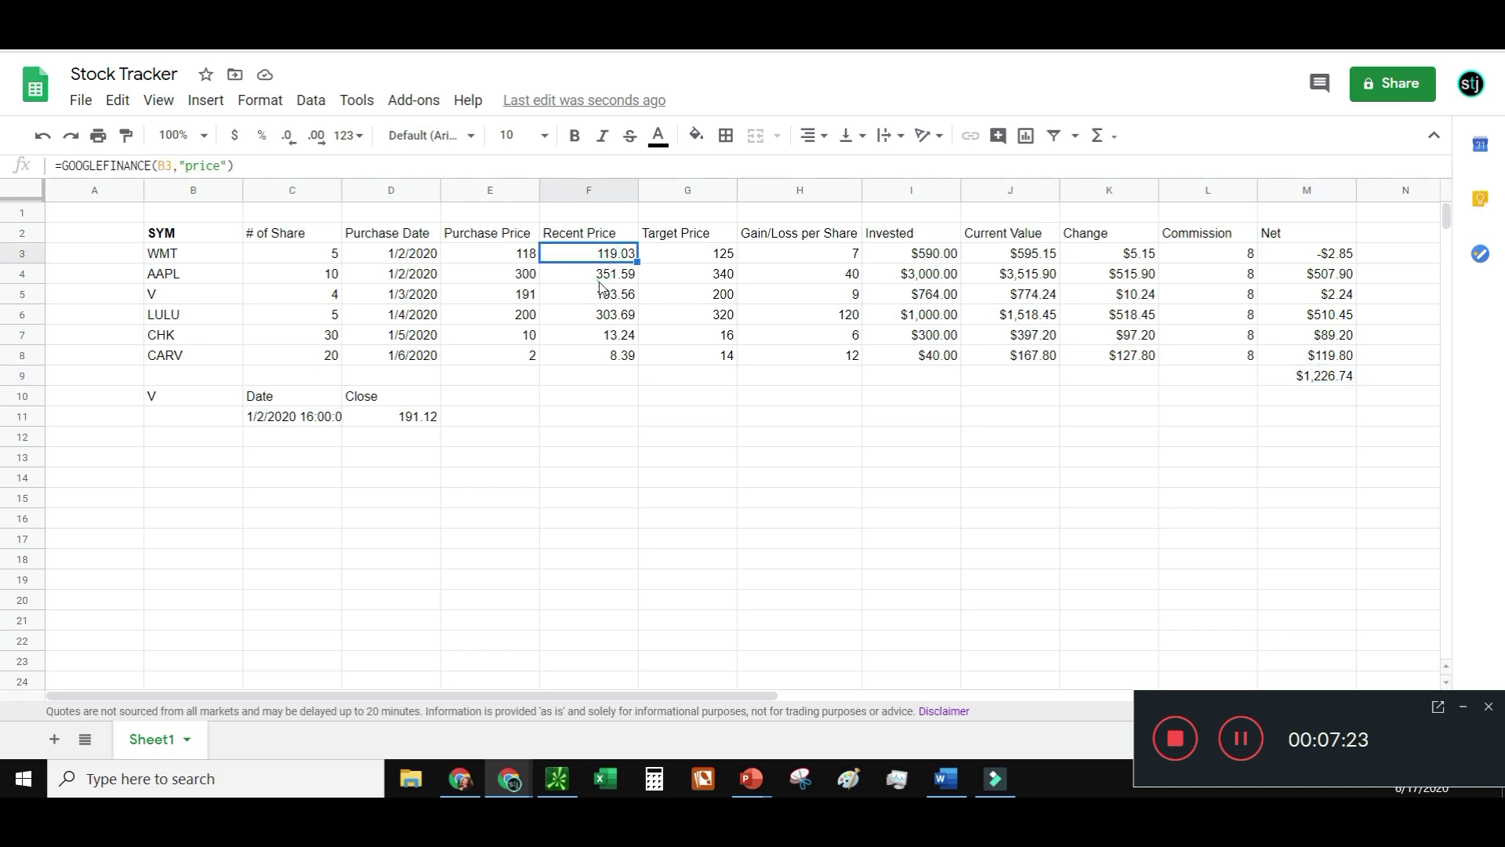
click(601, 279)
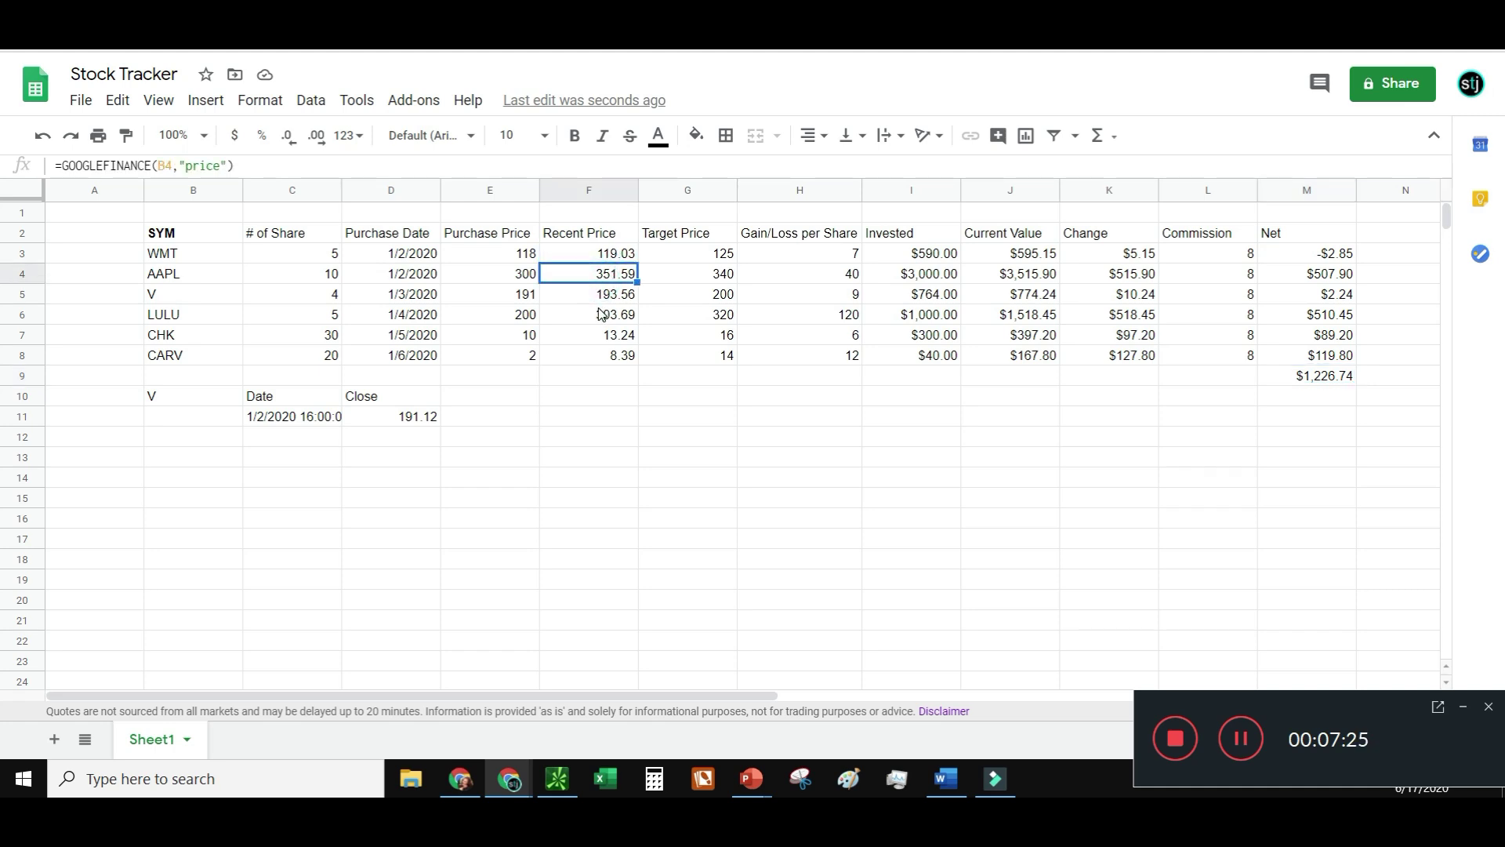
mouse_move(210, 360)
mouse_down()
mouse_move(908, 349)
mouse_move(232, 362)
mouse_up()
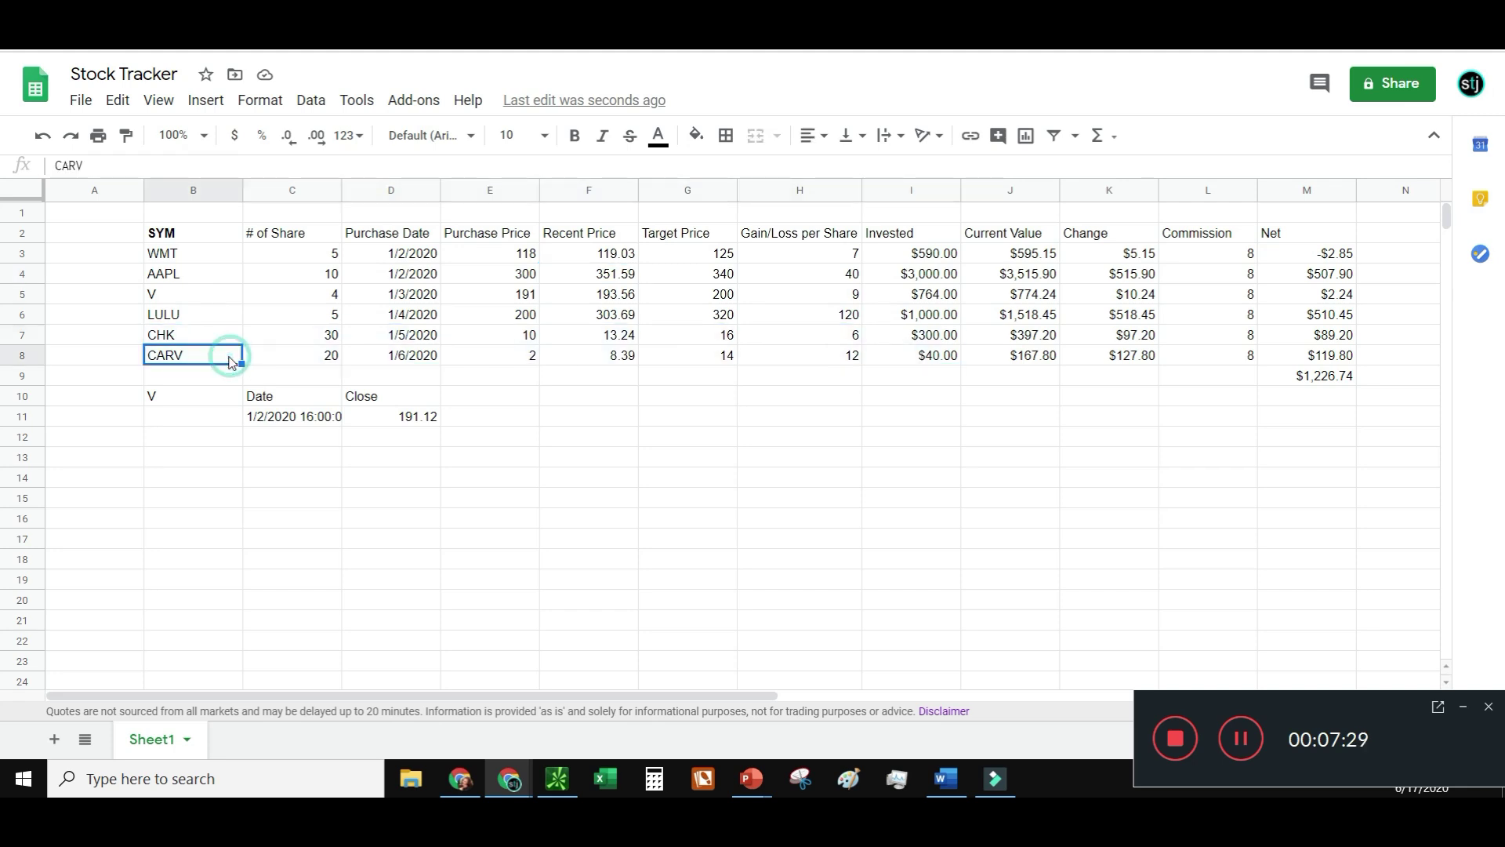
click(220, 381)
click(194, 397)
key(Delete)
click(267, 397)
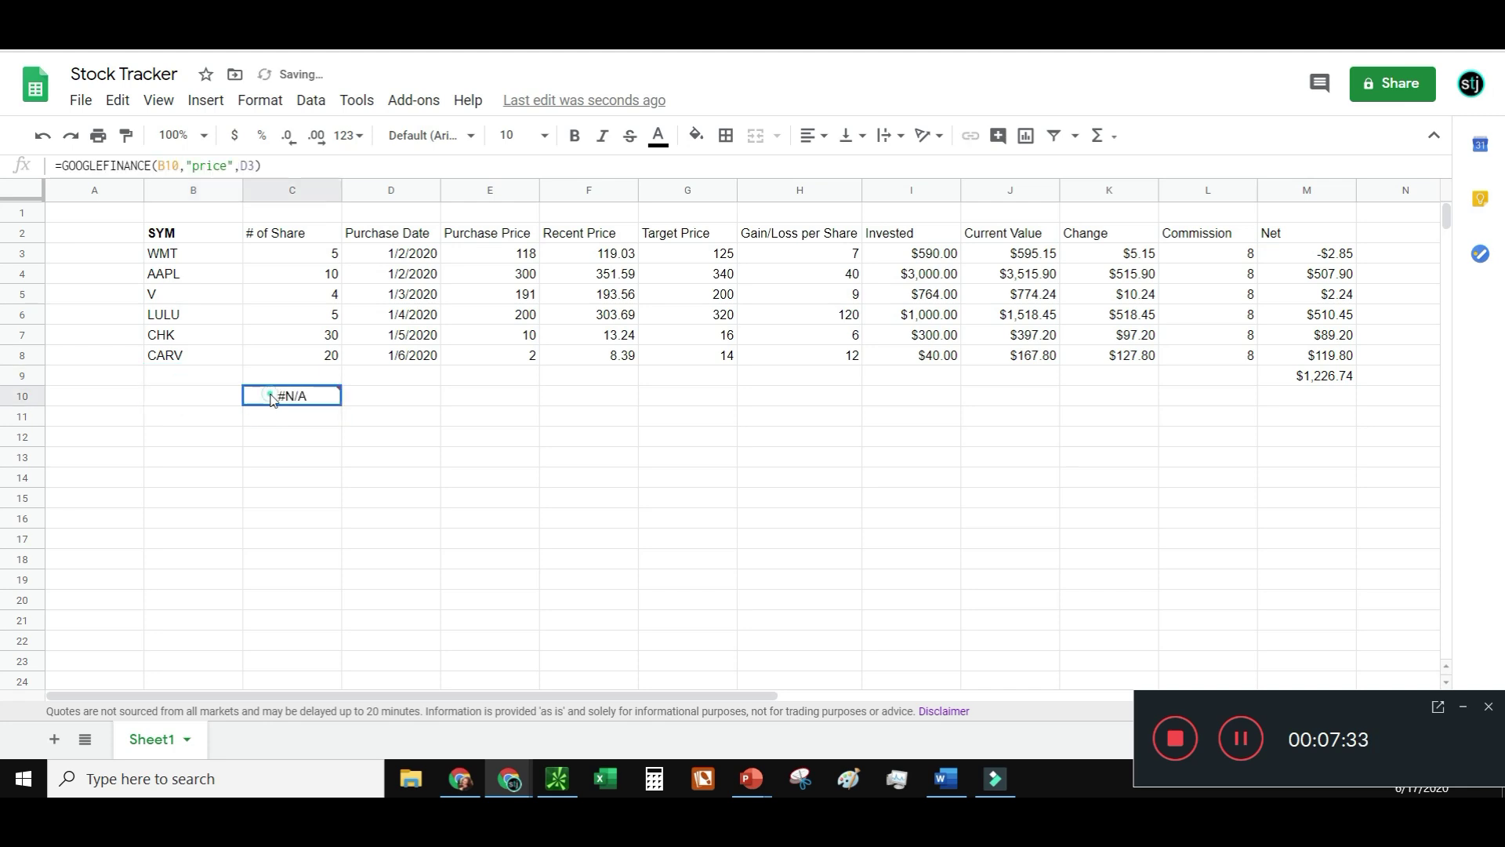
Add a new stock F in row 9 with a temporary price of 5
click(191, 376)
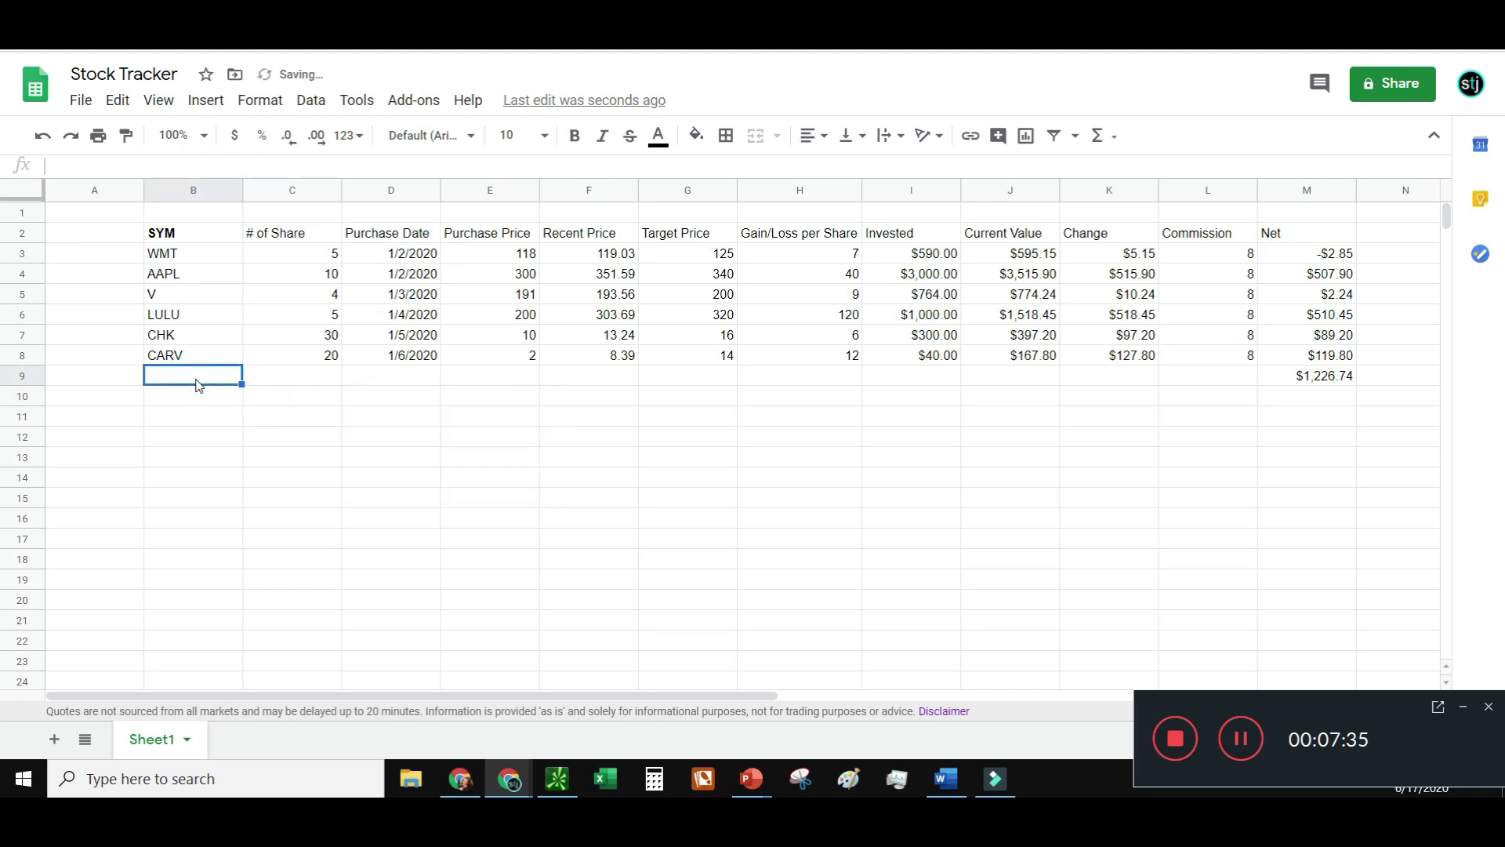
text(F)
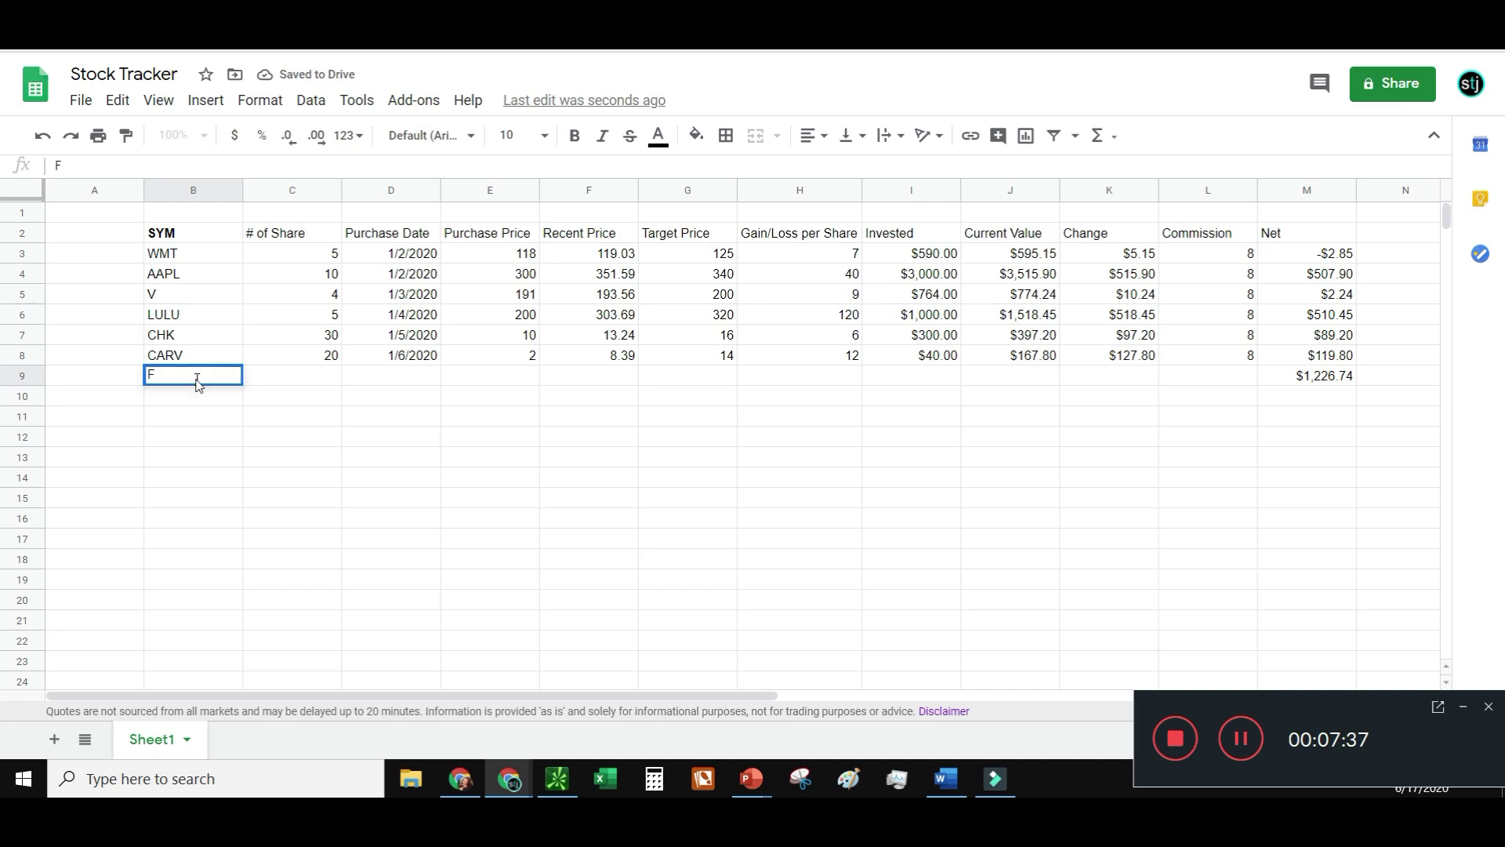
key(Tab)
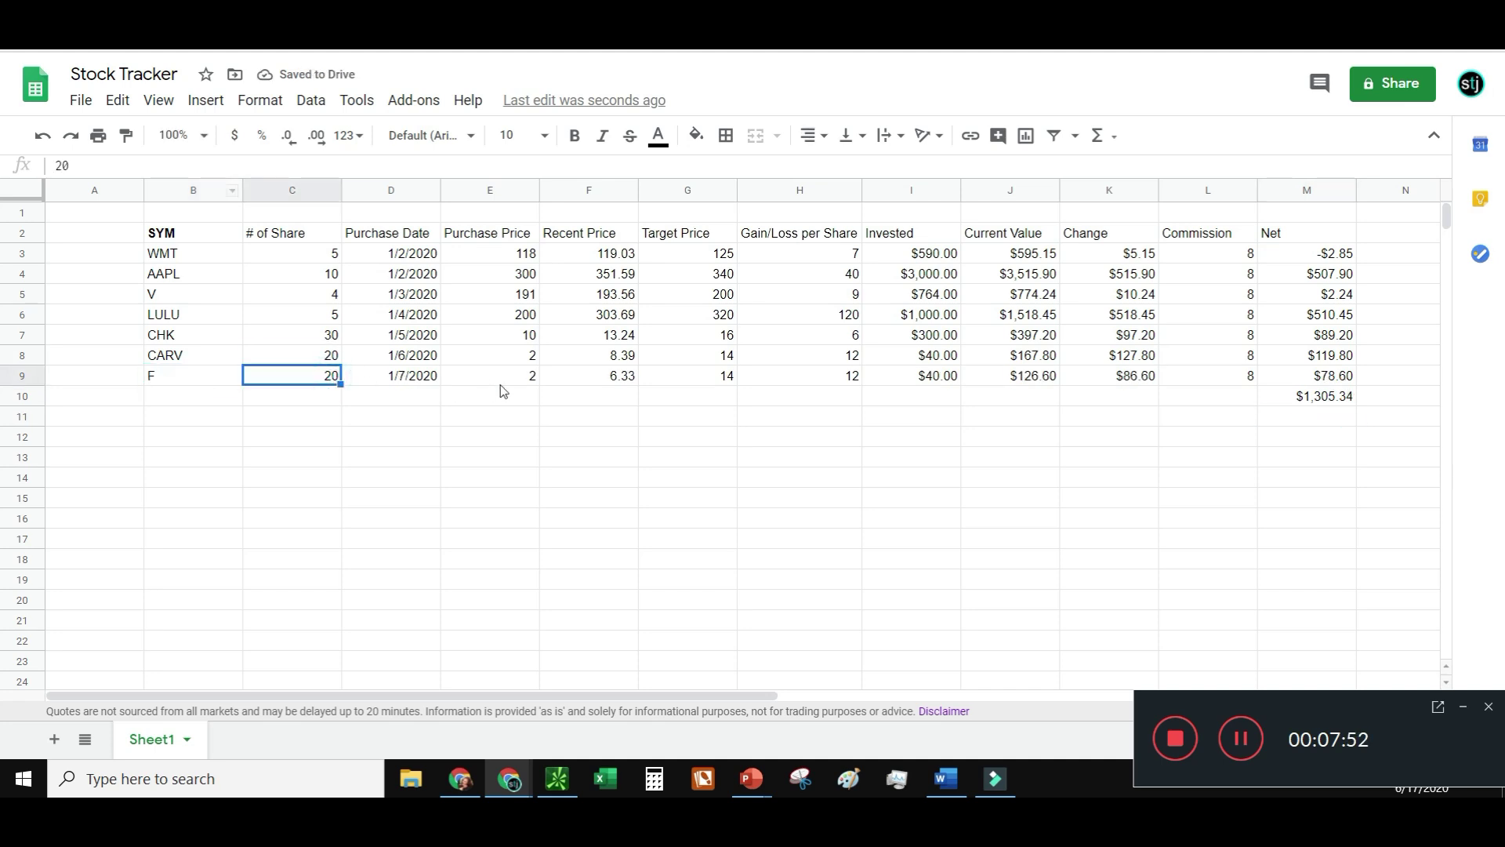
click(585, 382)
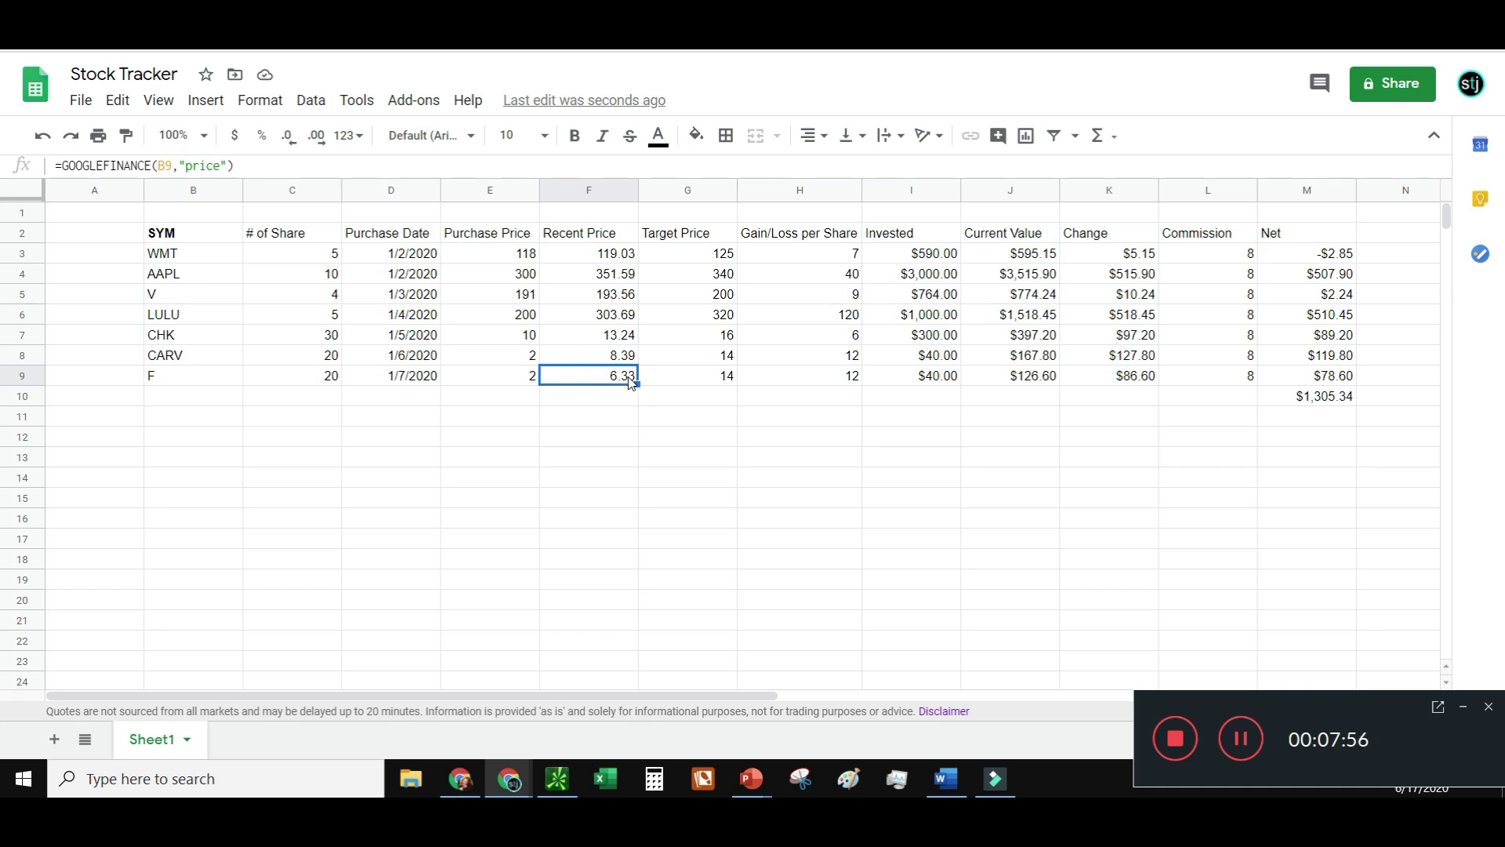
text(5)
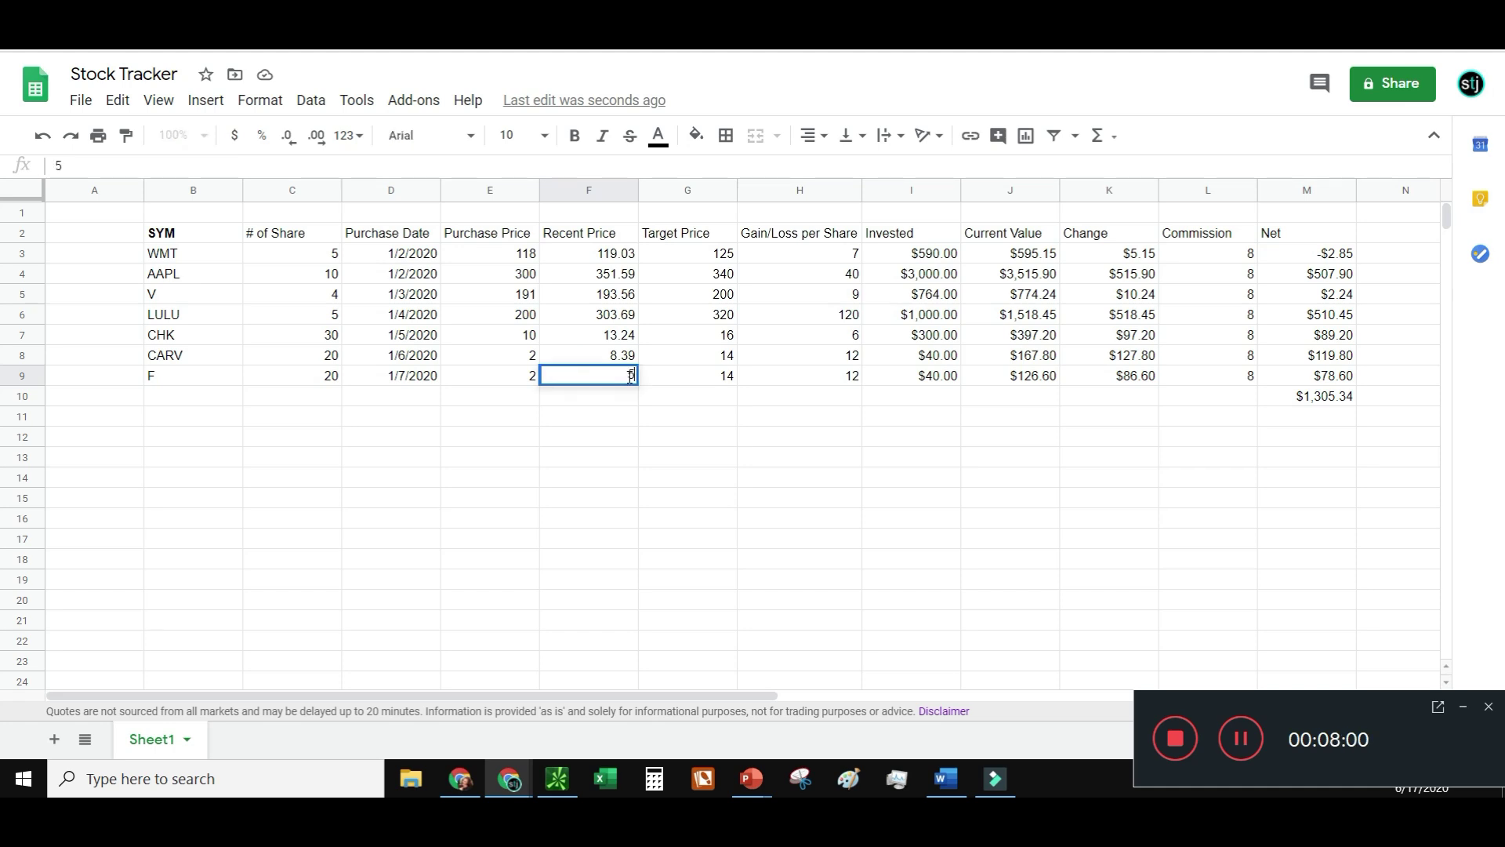
key(Tab)
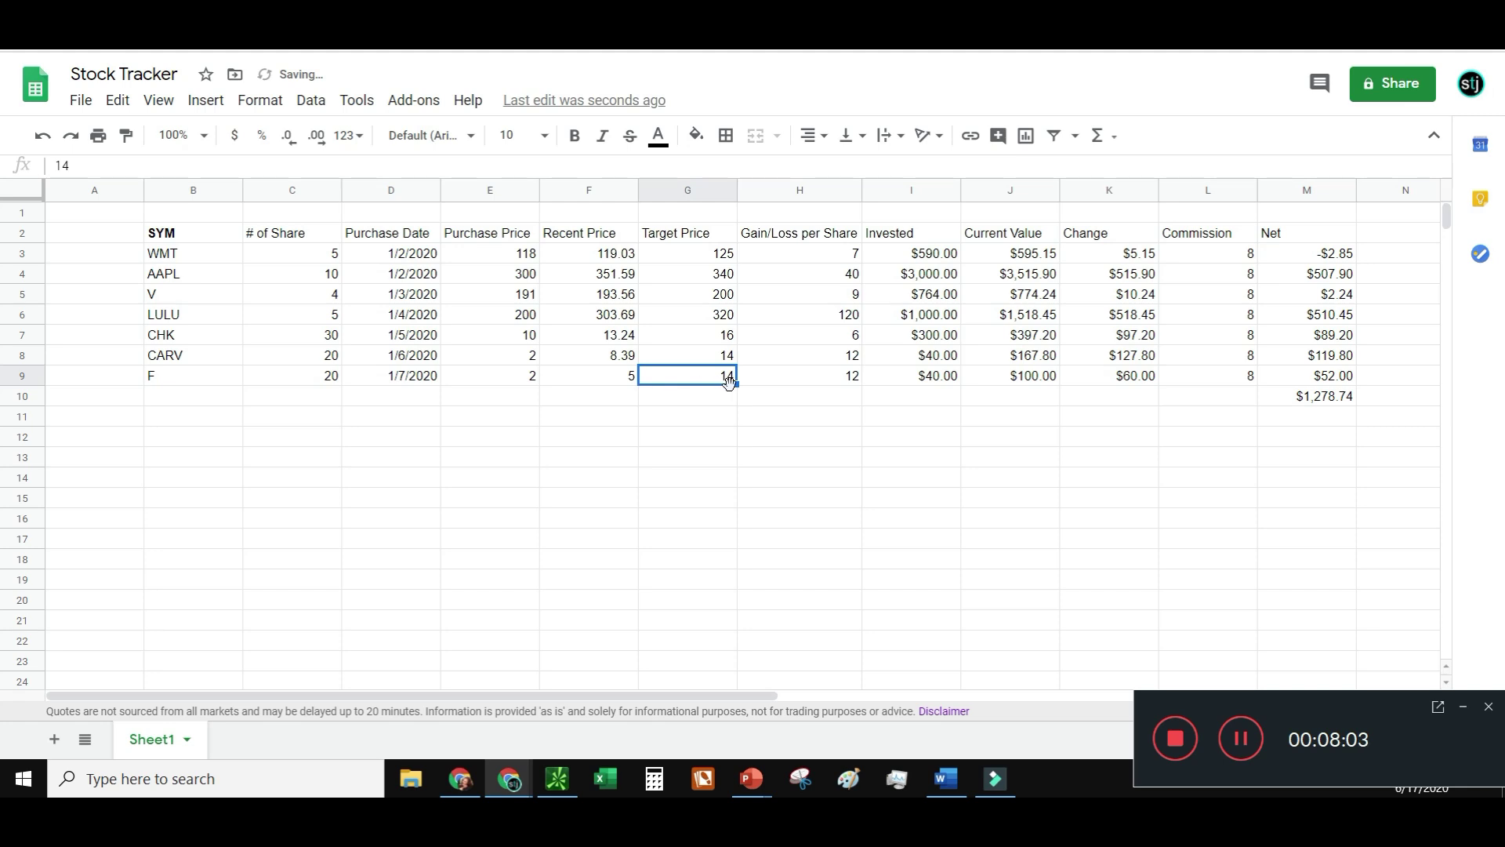
key(Tab)
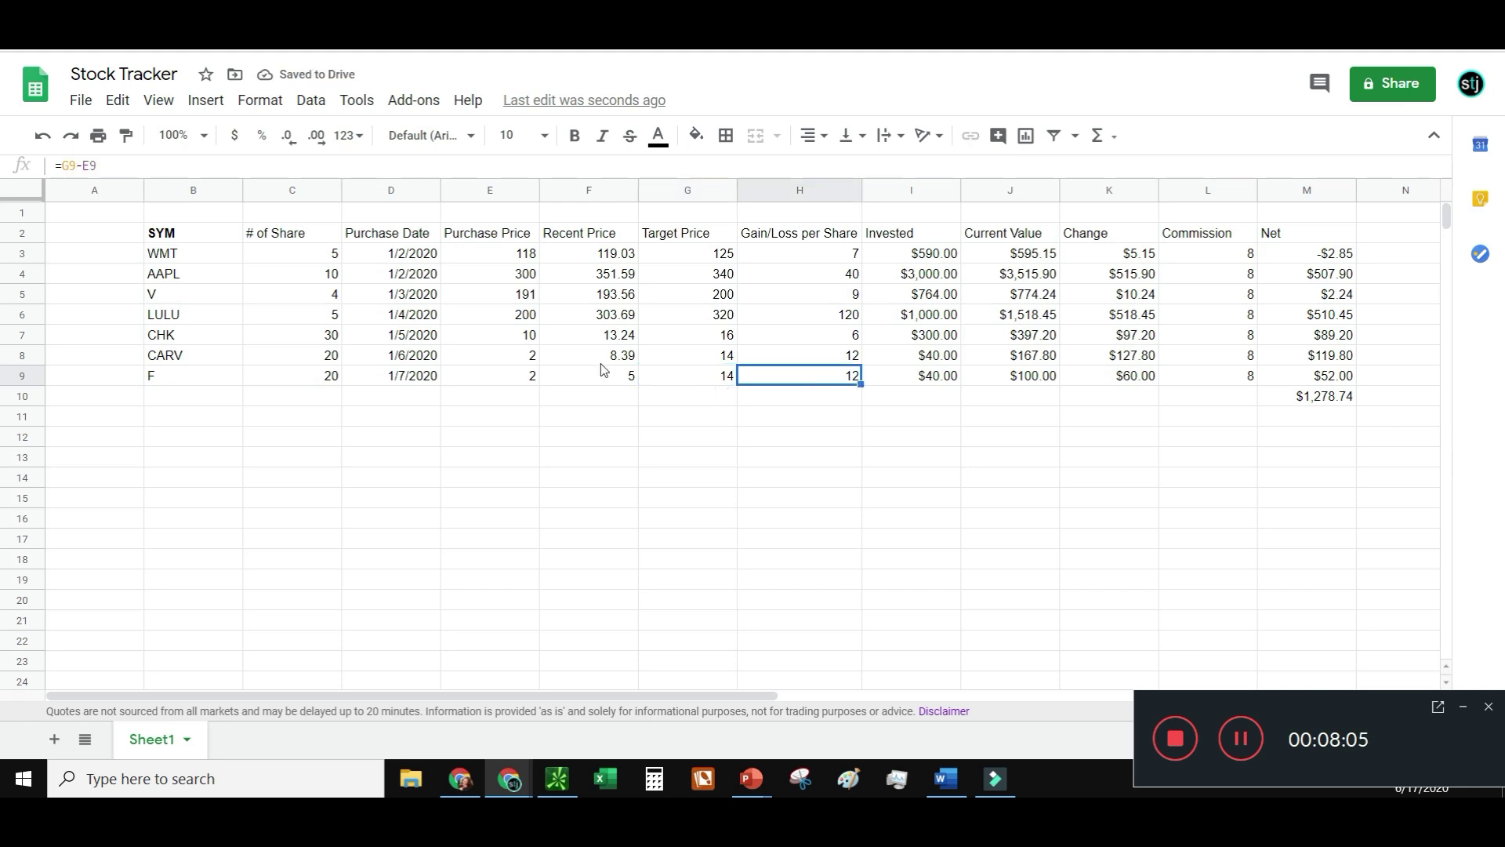
Copy the GOOGLEFINANCE price formula from F8 to F9 and set F's purchase price to 4
click(602, 373)
click(603, 357)
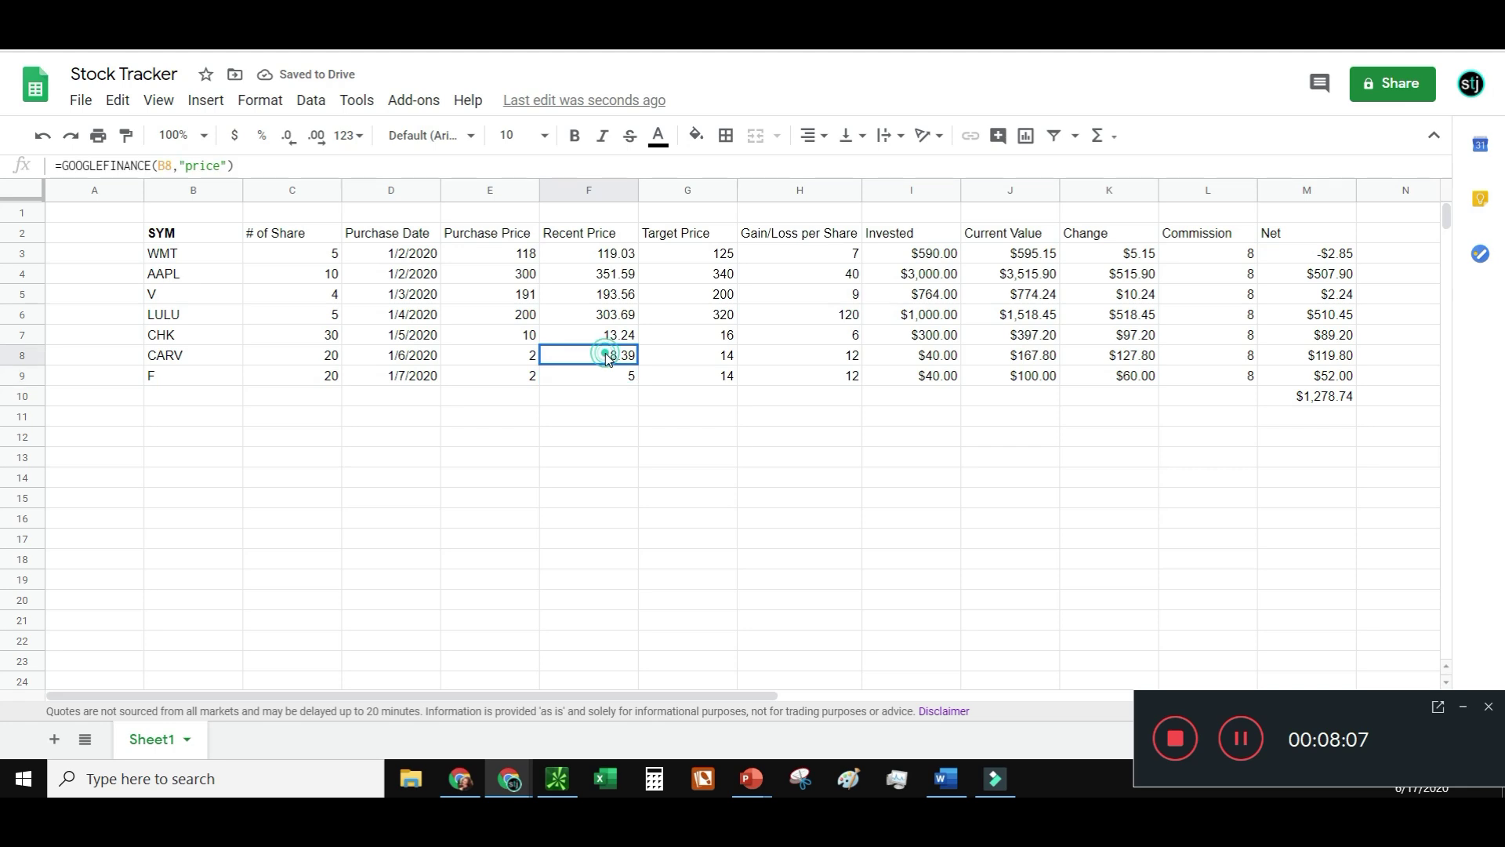
drag(637, 364, 553, 379)
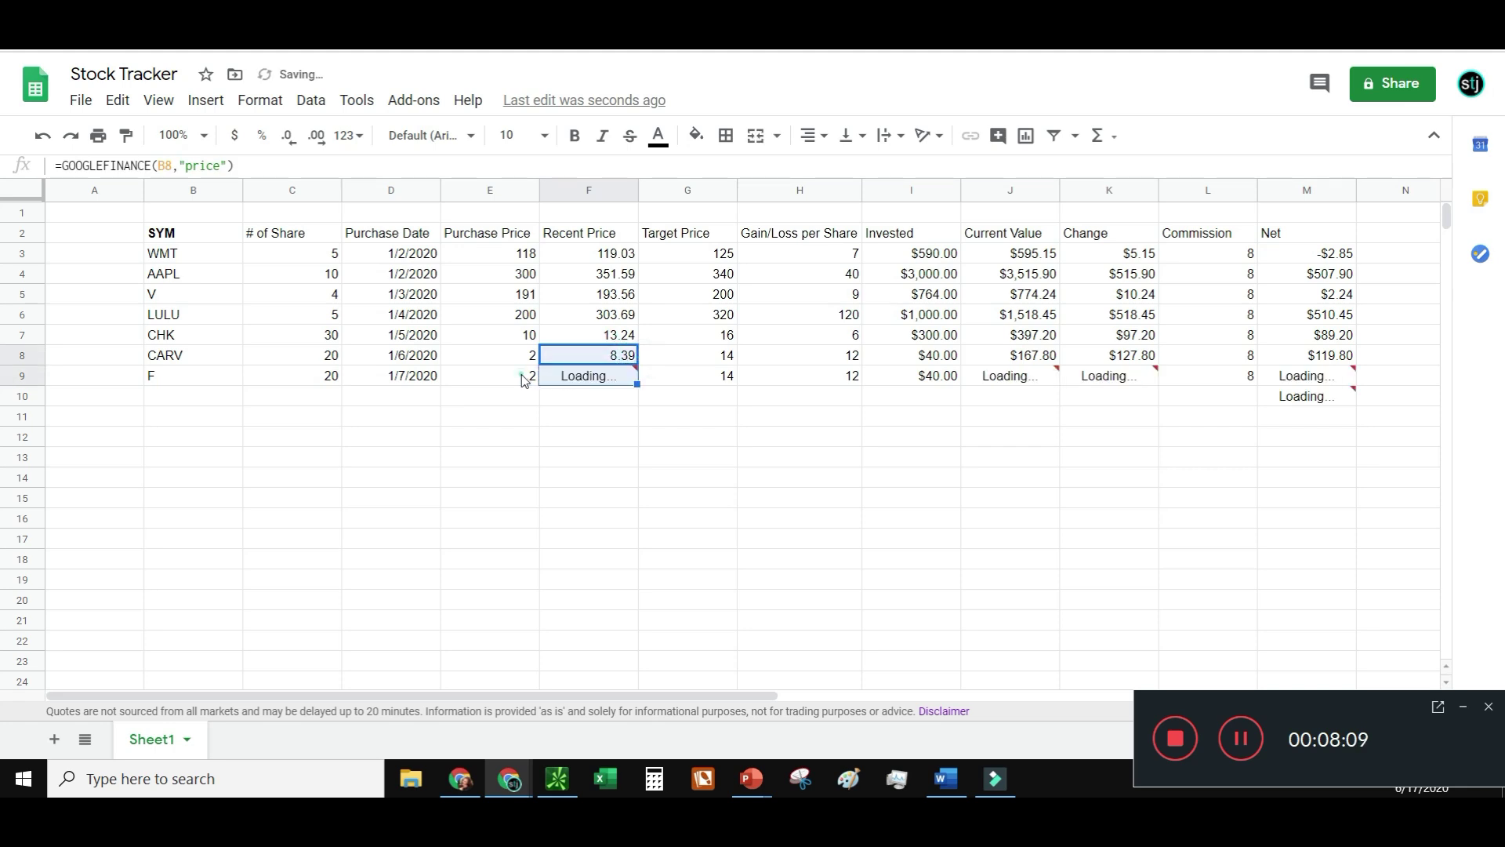
click(521, 377)
text(4)
key(Tab)
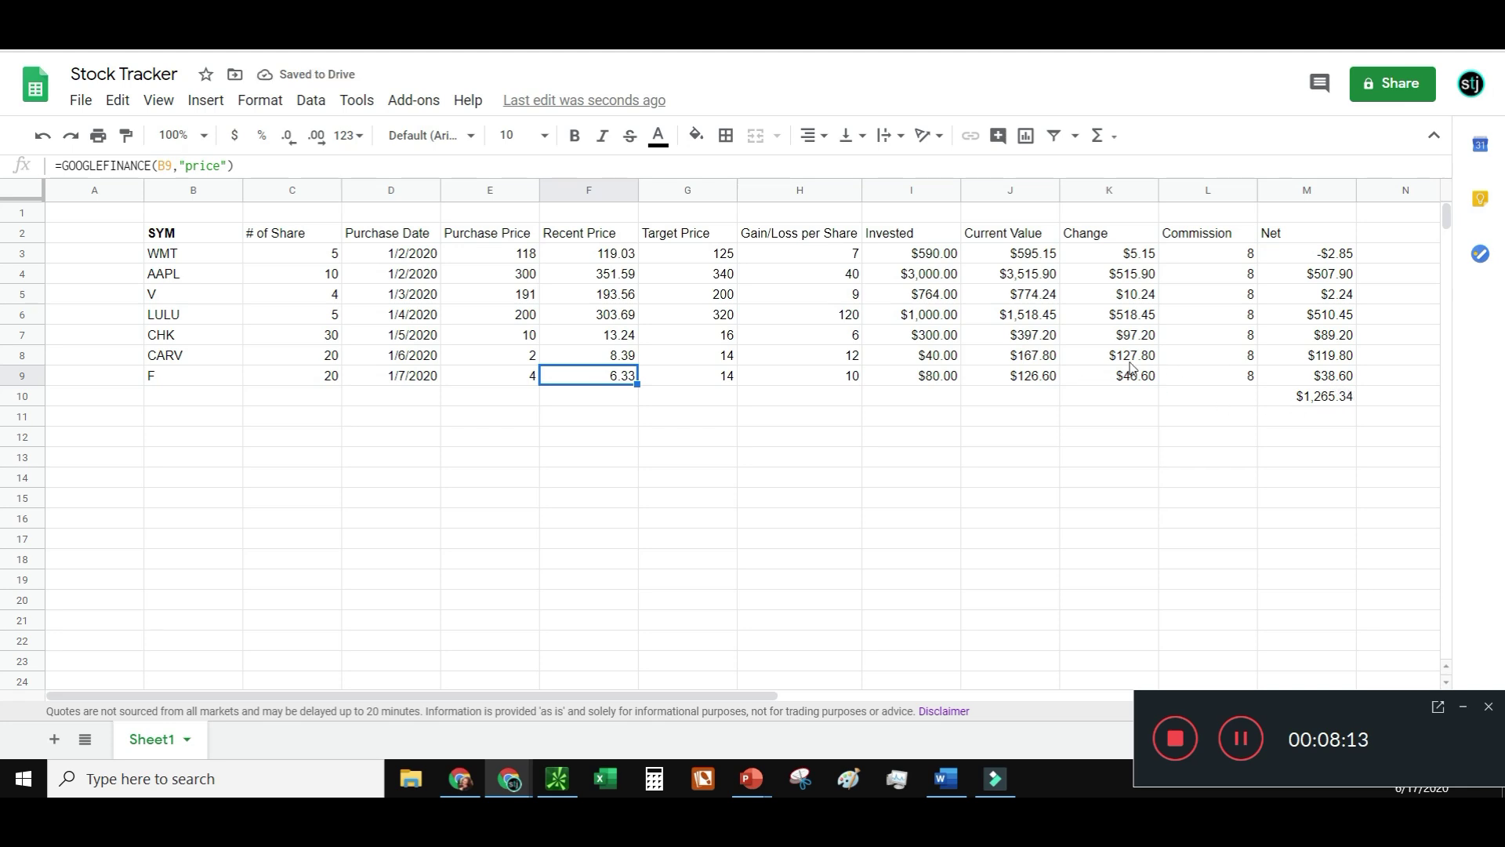
click(709, 382)
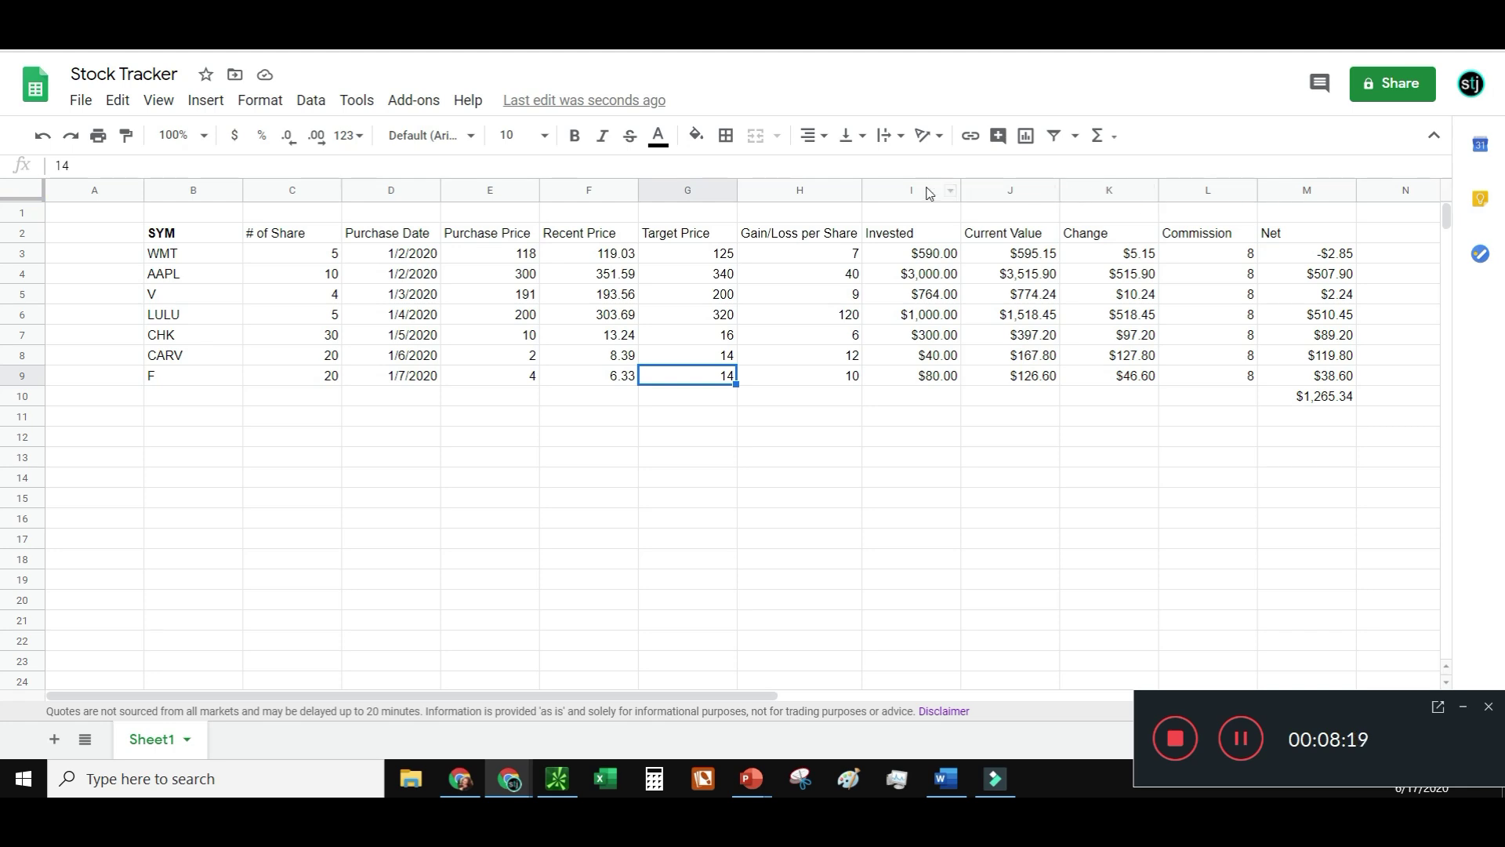
Insert a column before Invested headed 'Target Net' in I2
click(892, 189)
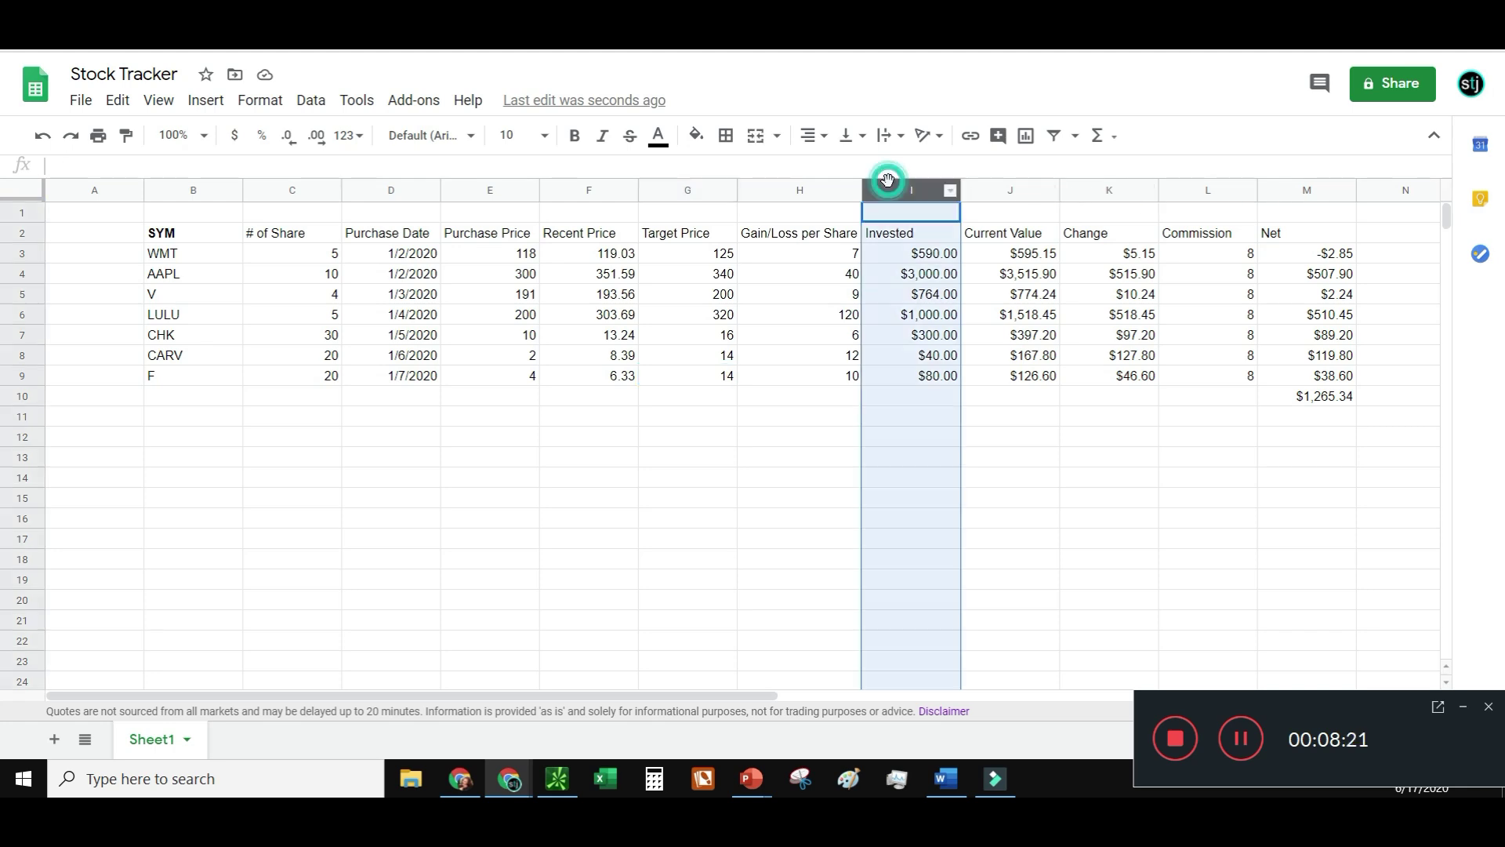
right_click(926, 281)
click(932, 276)
click(897, 241)
text(Target)
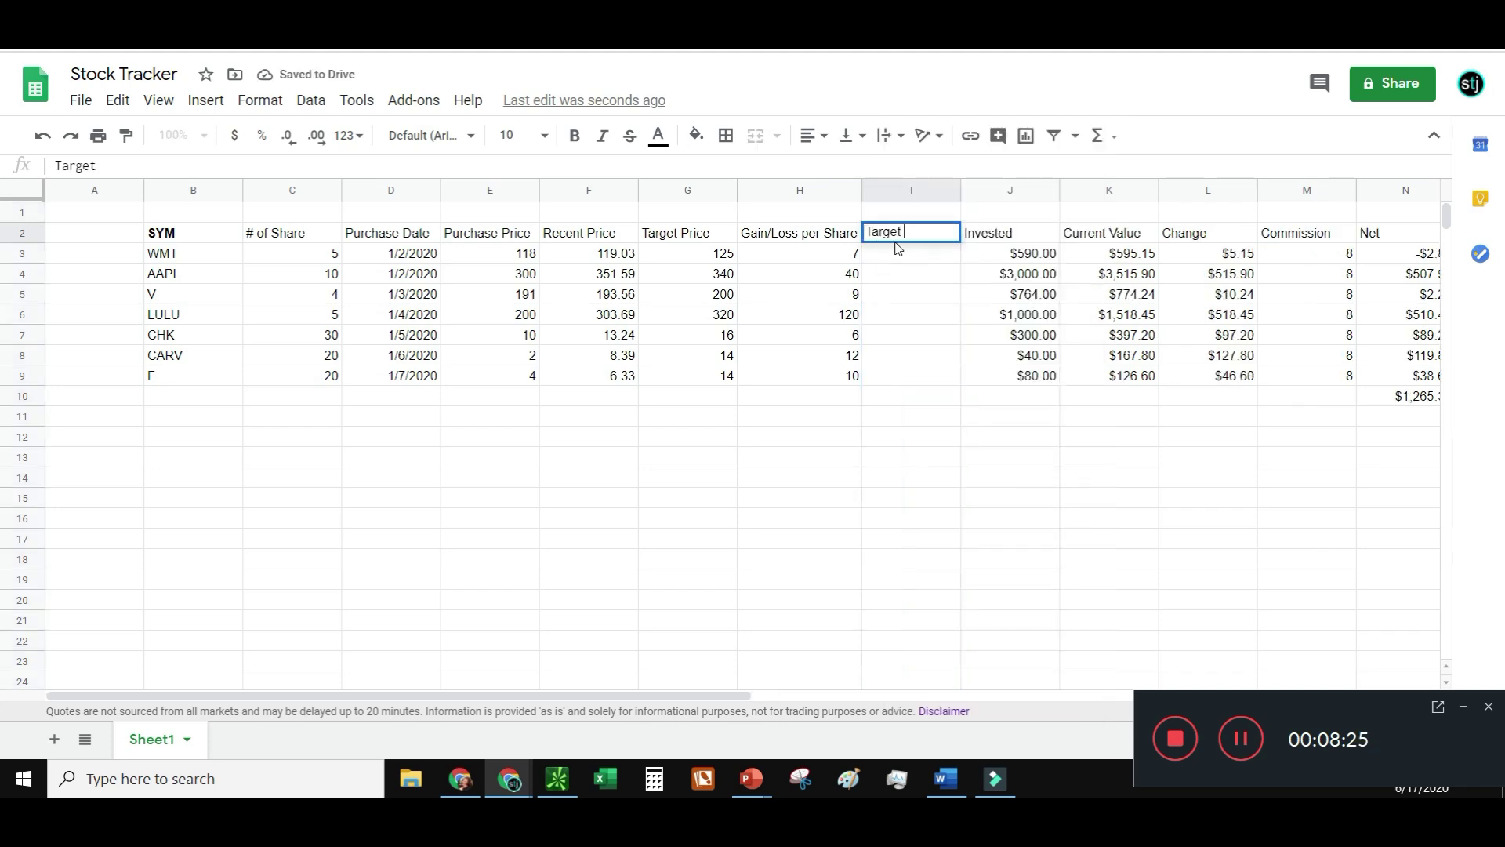
text( Net)
key(Return)
Enter =H3*C3 in I3 and fill it down to I9
text(=)
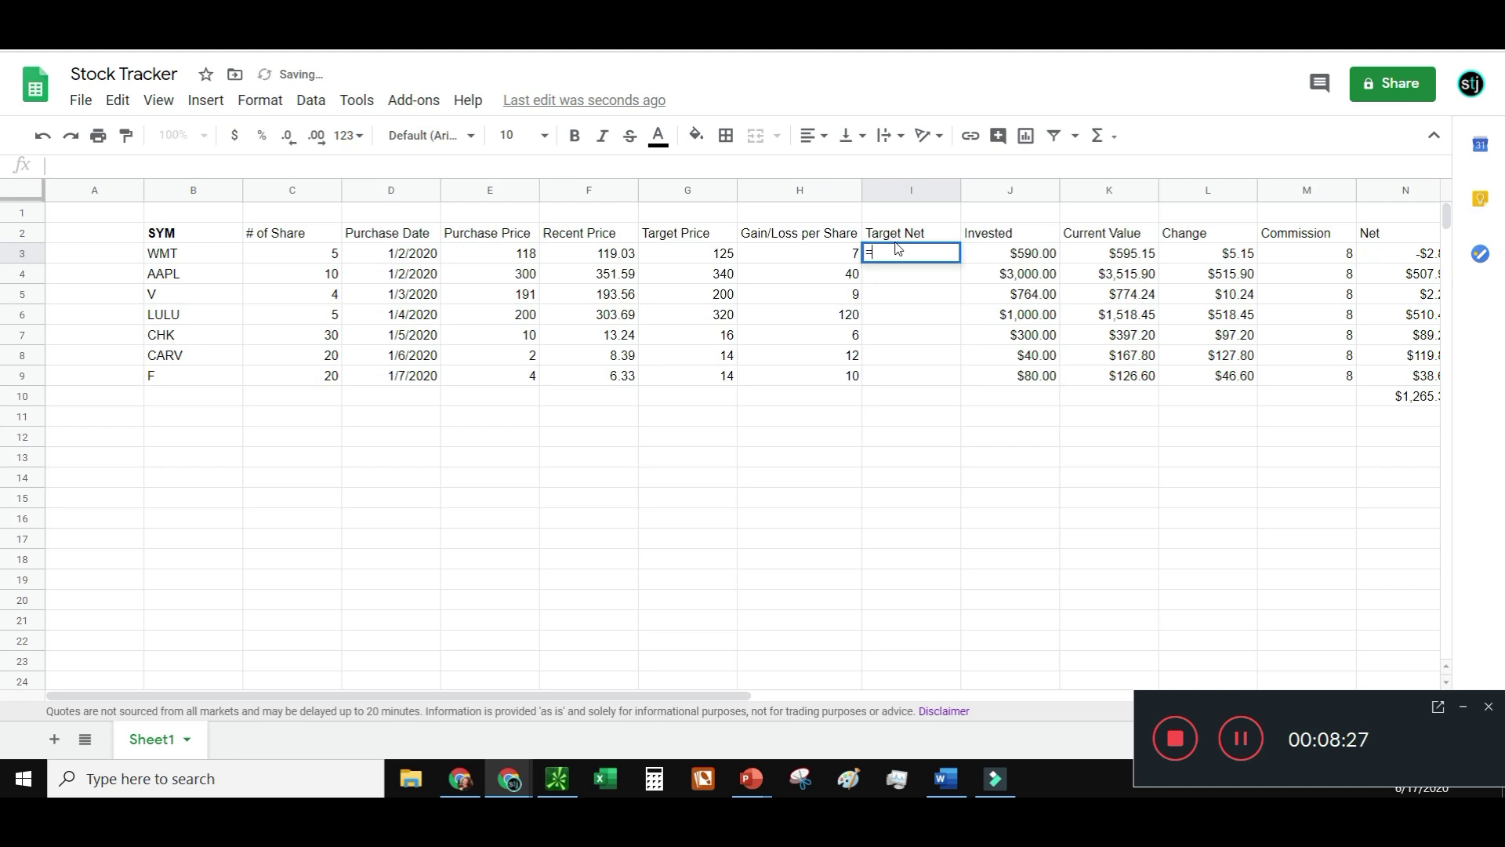
click(845, 253)
text(*)
click(317, 255)
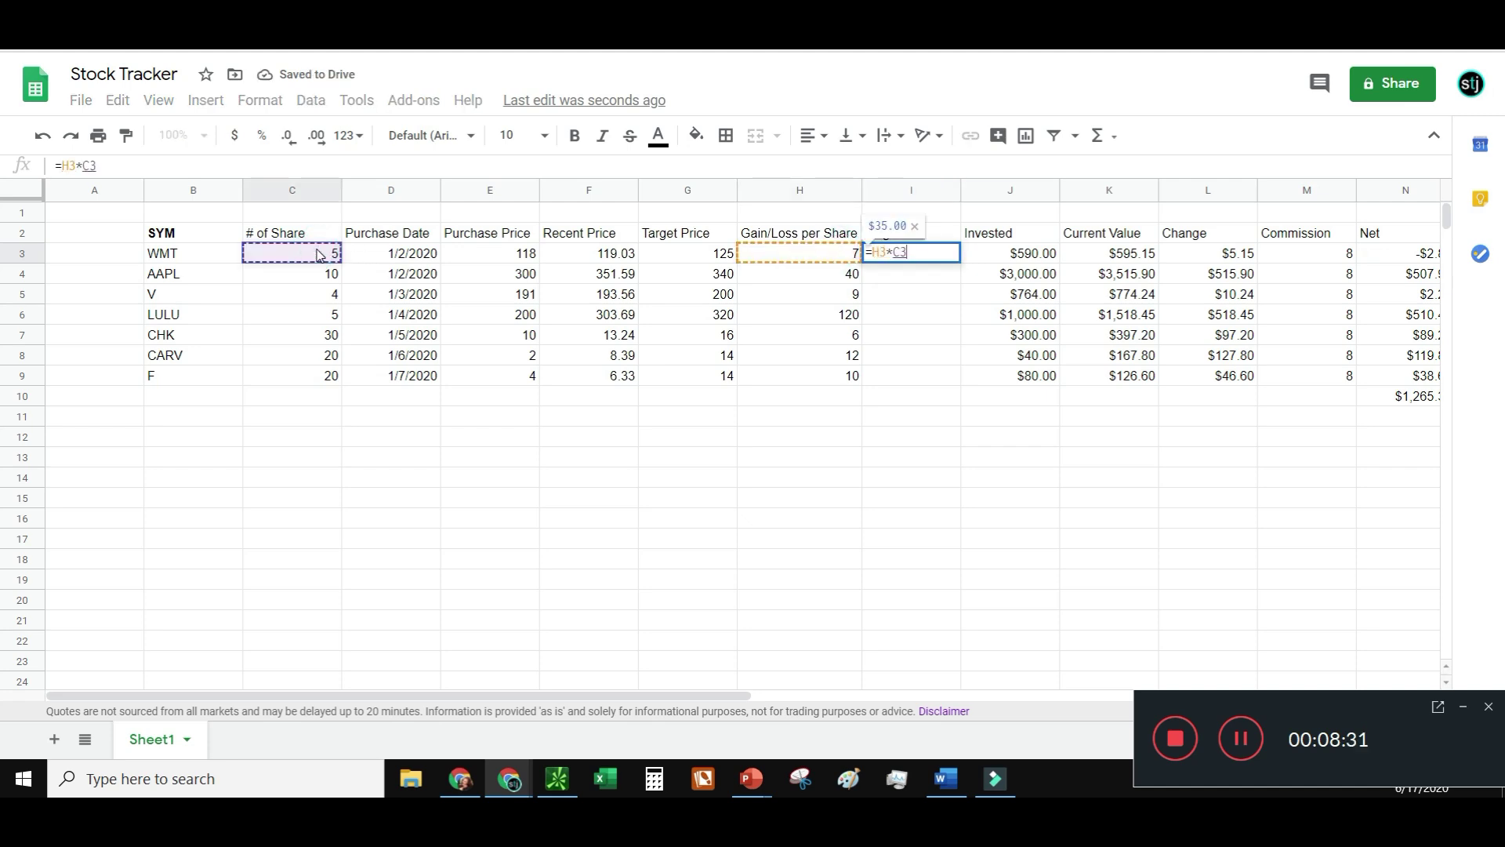
key(Return)
click(940, 255)
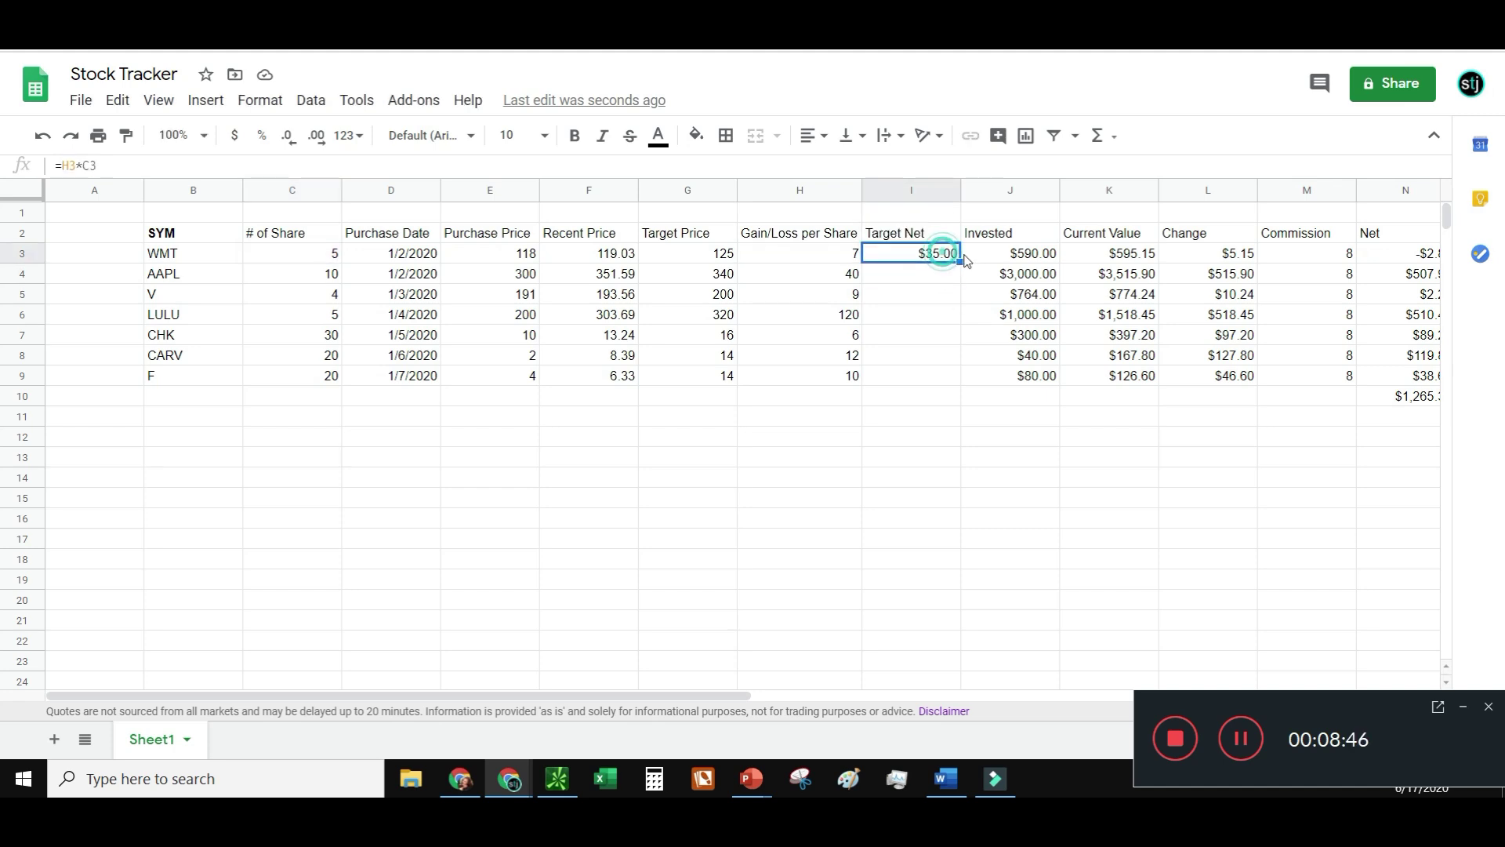
drag(960, 261, 966, 385)
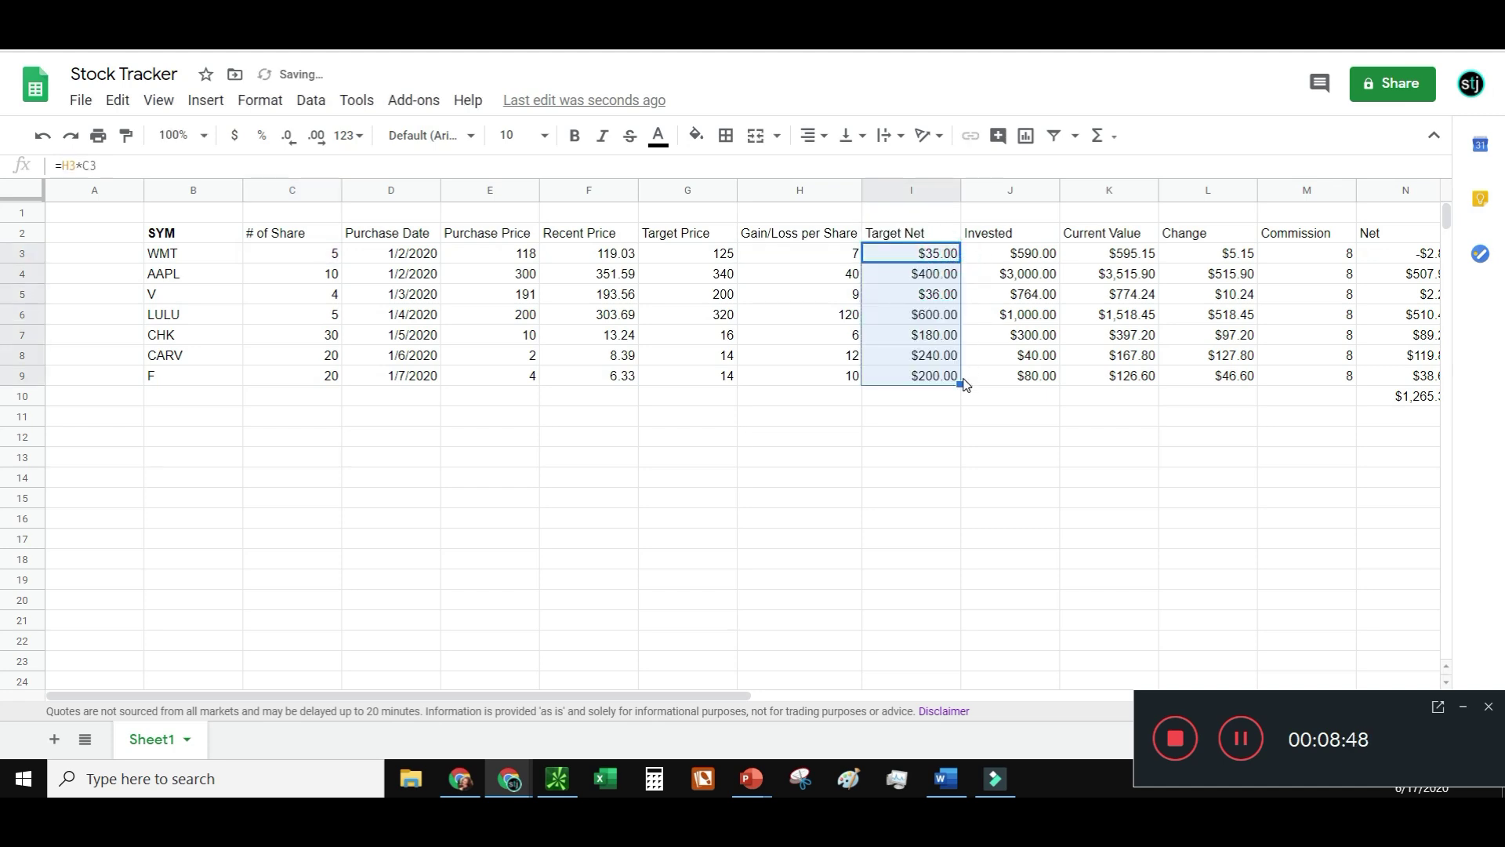
click(933, 315)
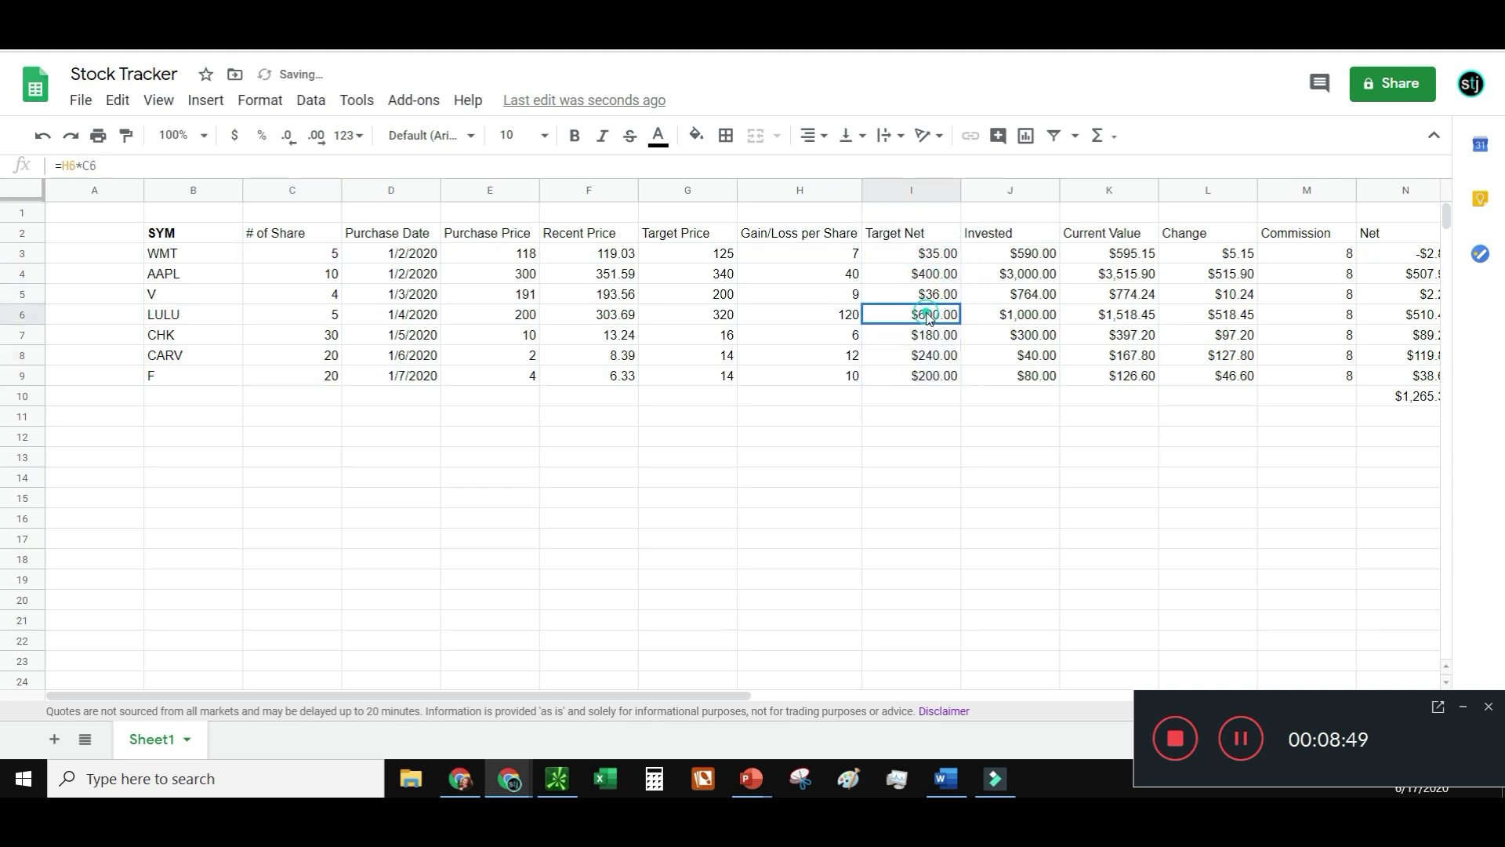
click(821, 317)
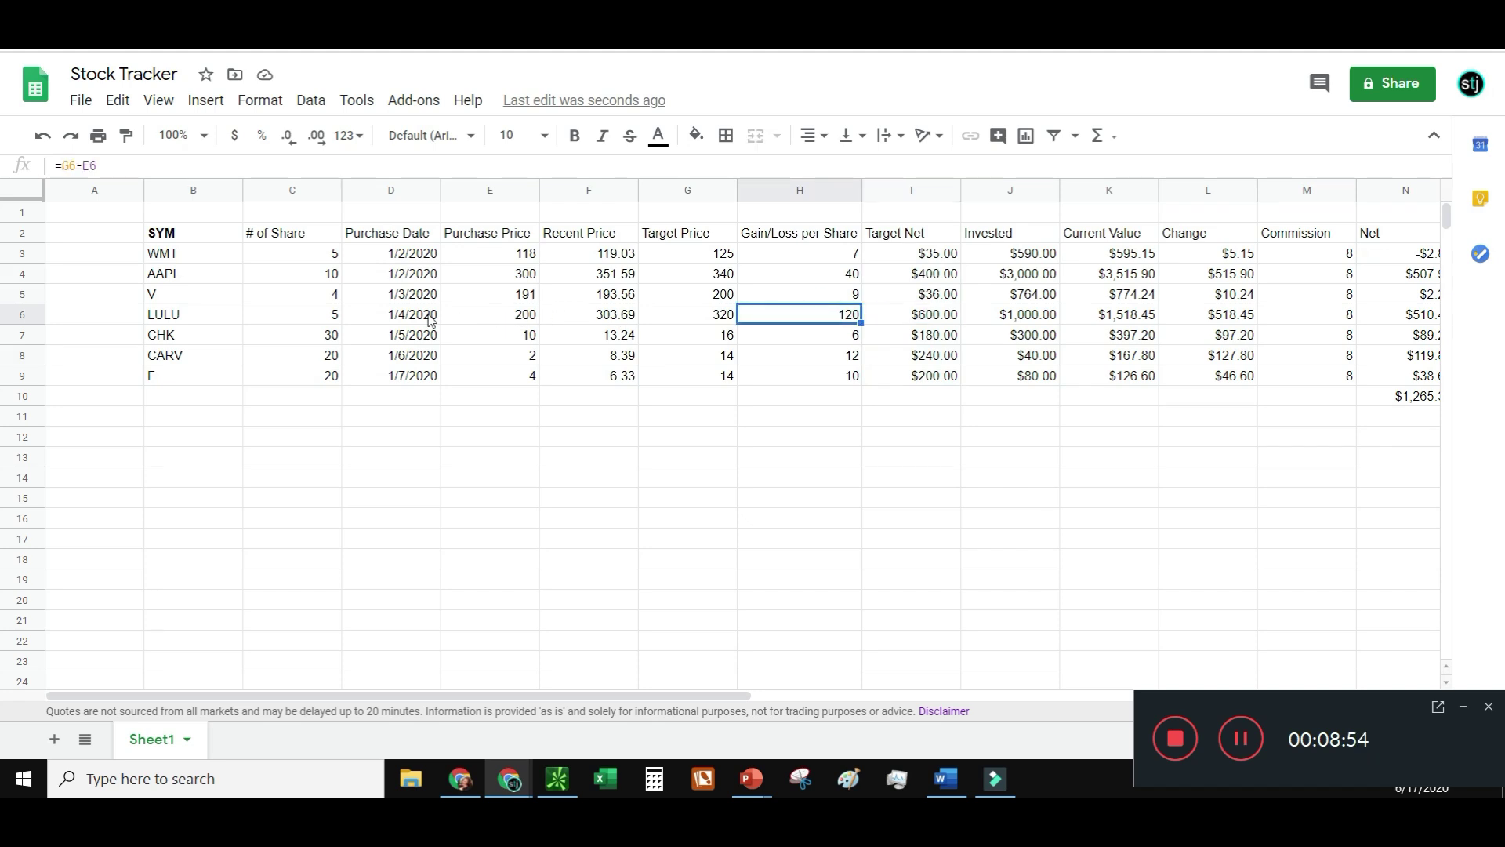
click(932, 318)
drag(936, 258, 951, 383)
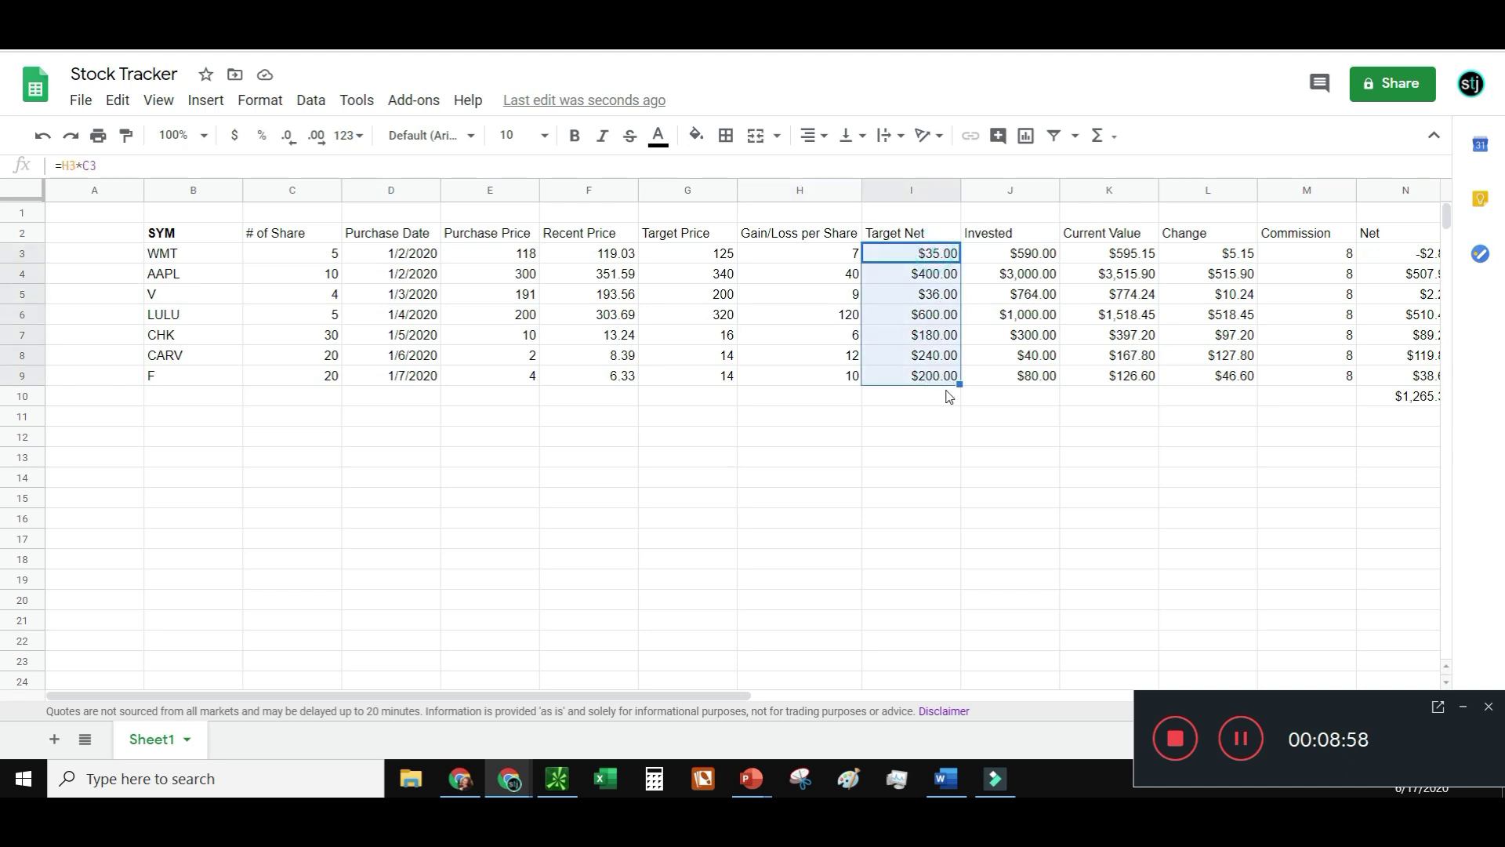
Give the header row all borders and a light blue fill
click(1114, 625)
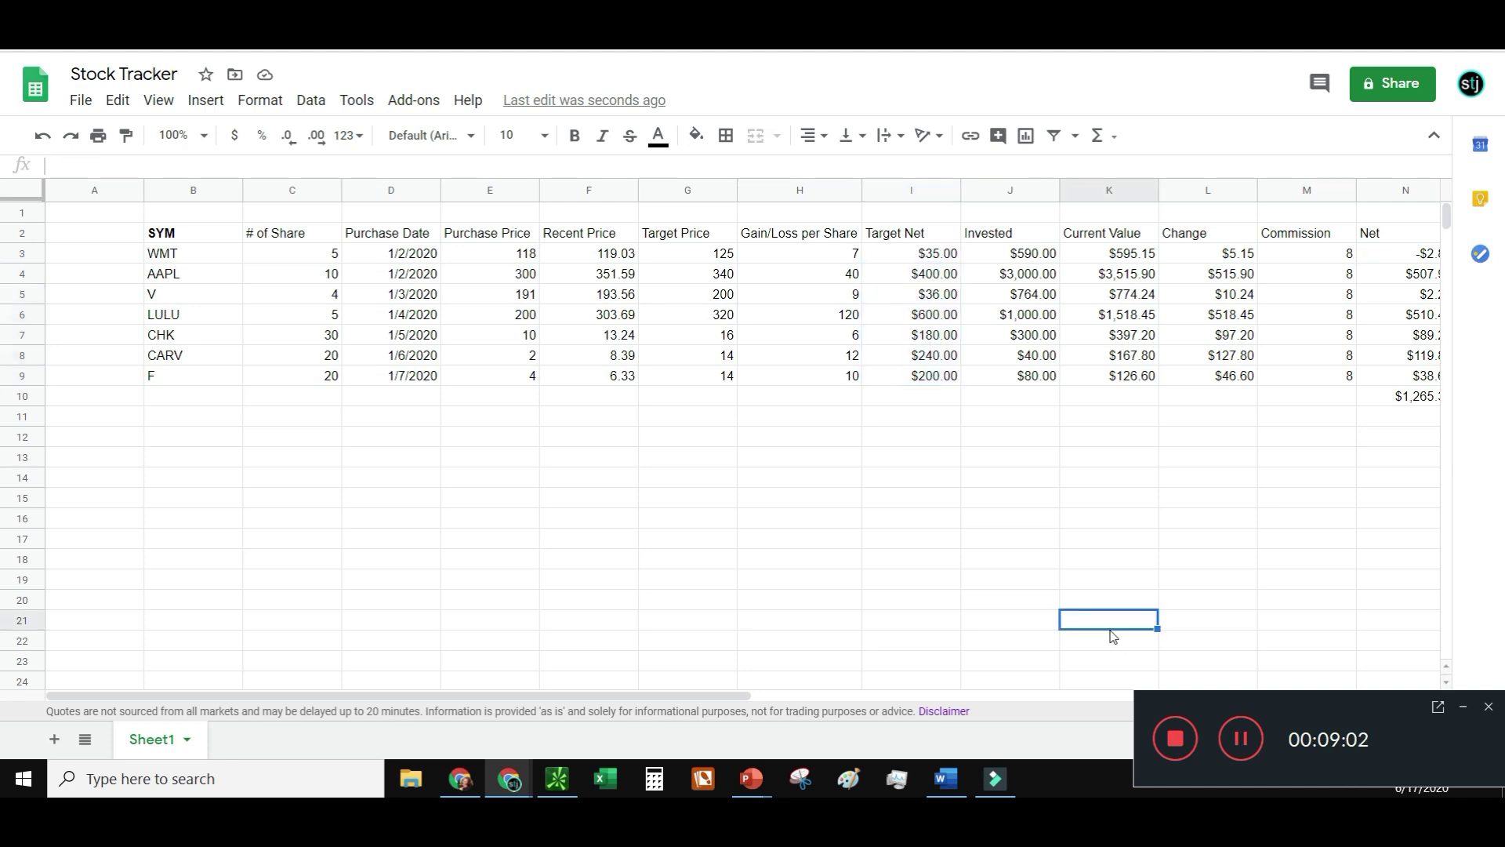
drag(741, 694, 704, 696)
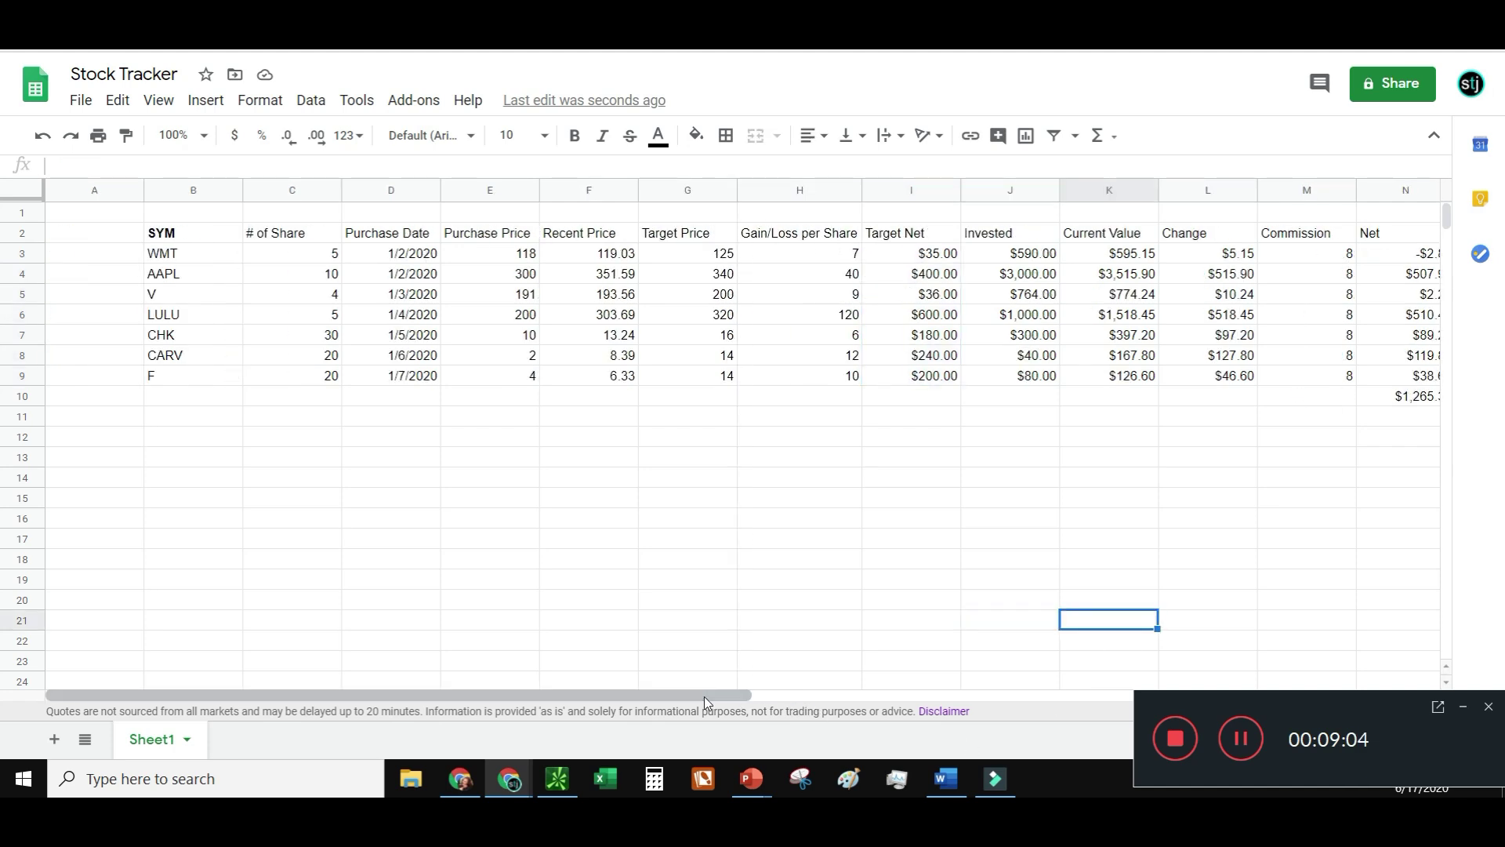
click(165, 253)
click(165, 233)
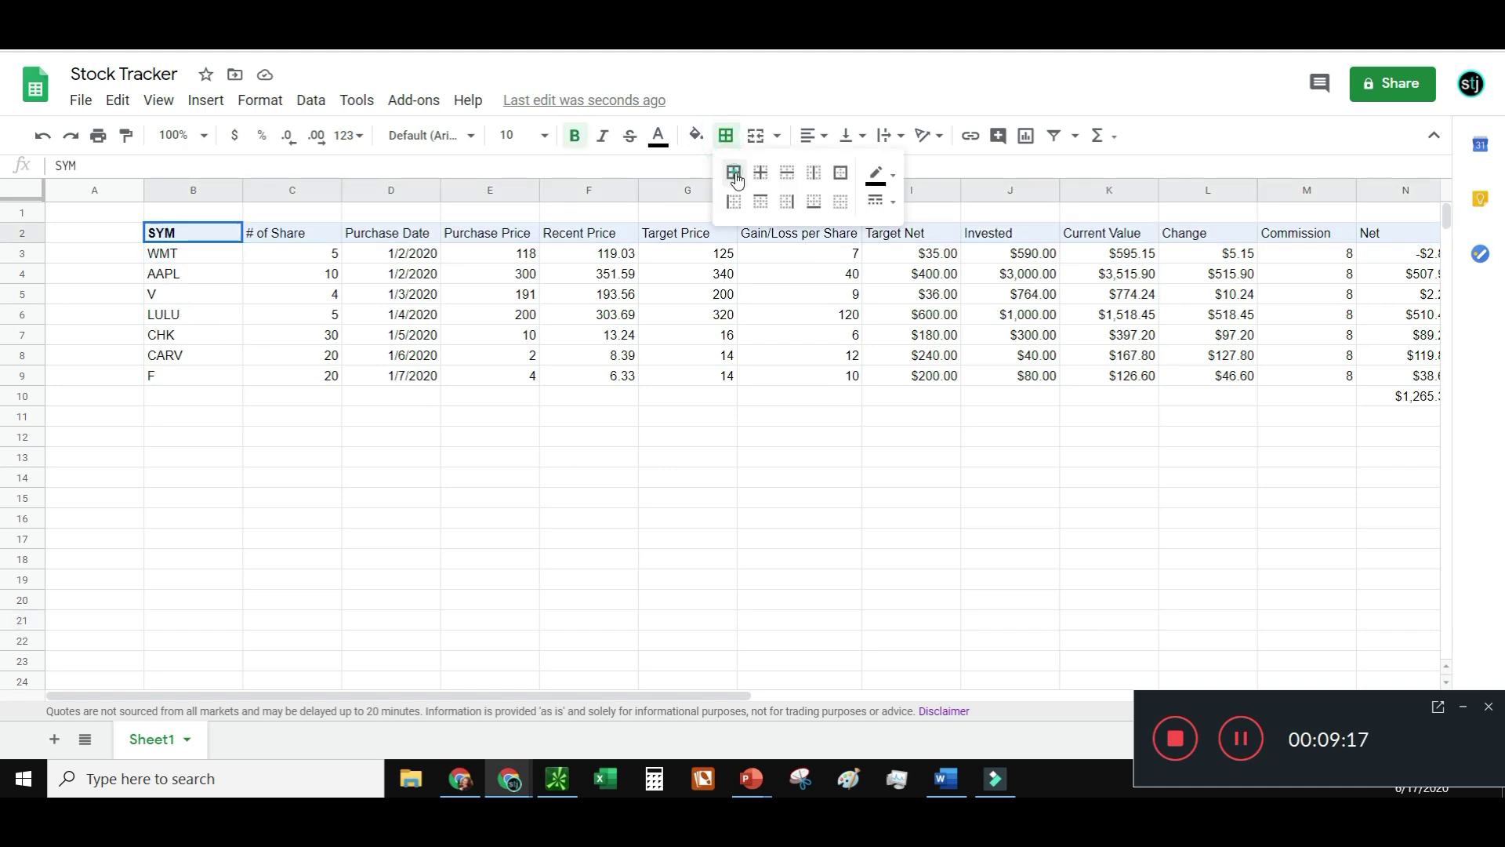
click(734, 173)
click(697, 135)
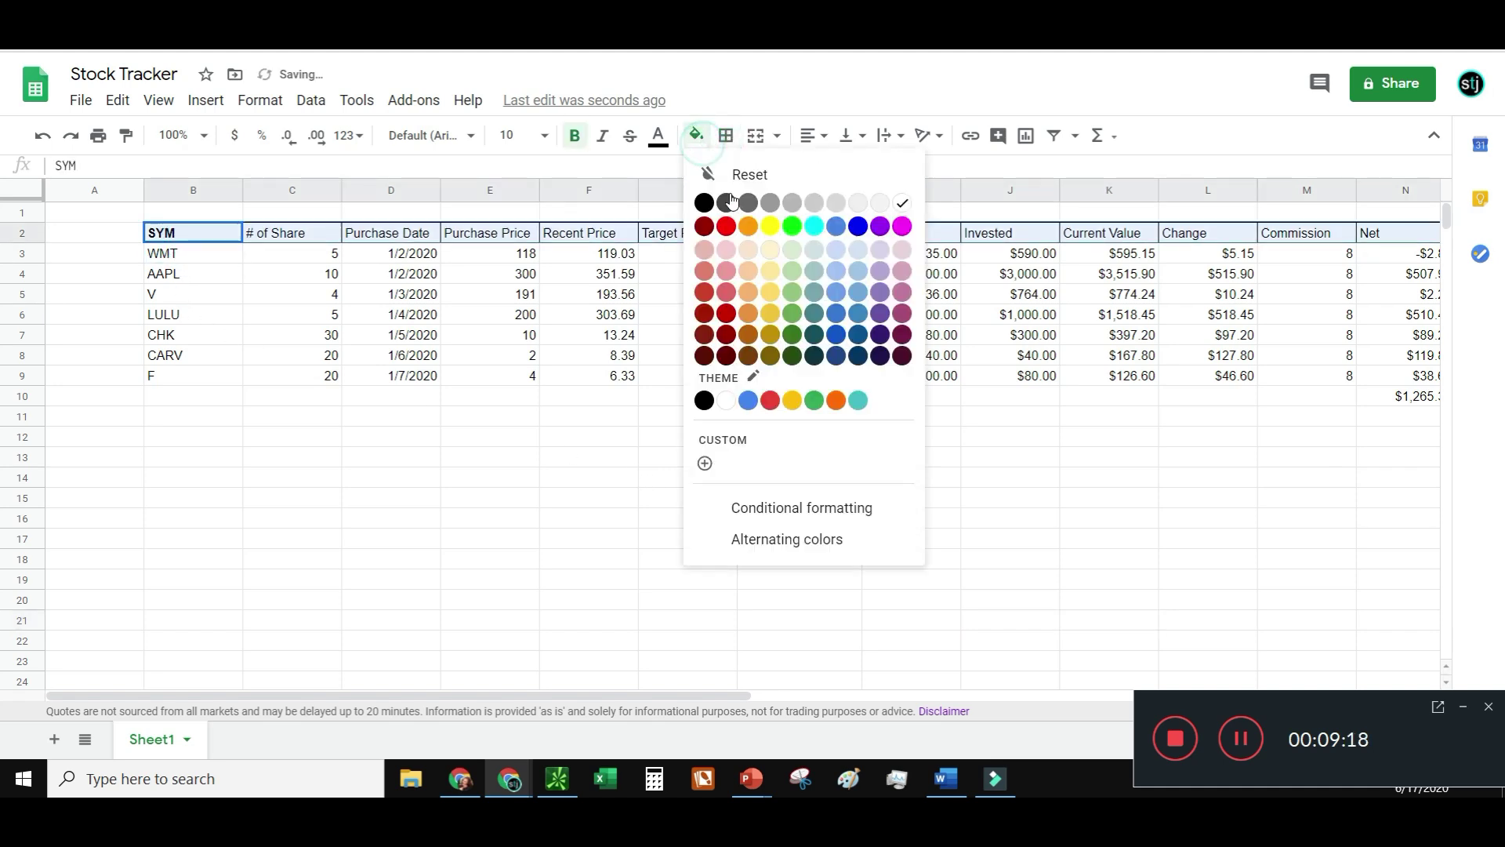
click(835, 274)
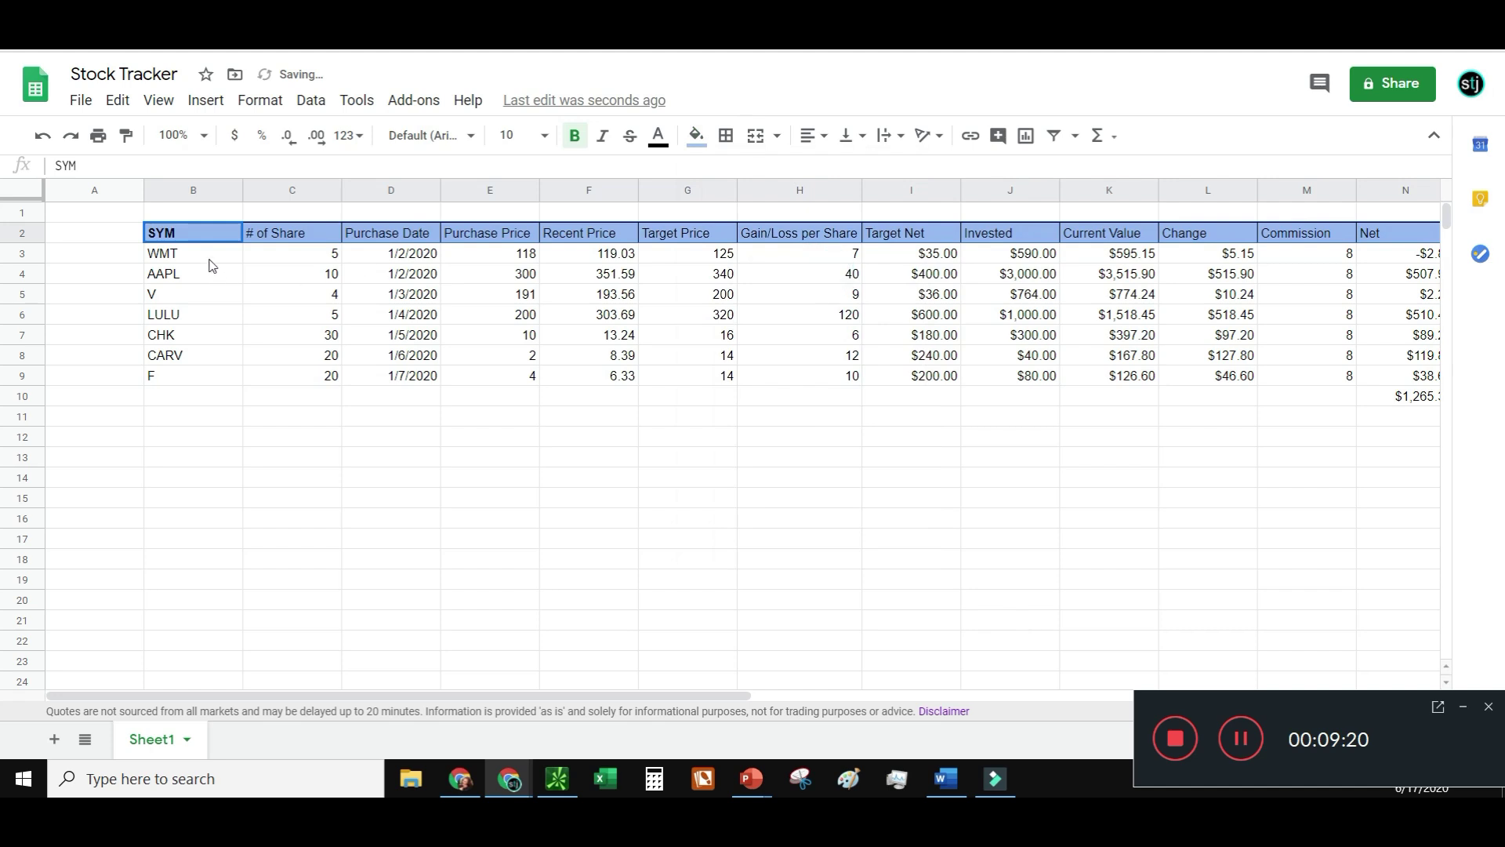
Put all borders on the data range B3:N9 and bold the net total in N10
drag(196, 253, 892, 402)
drag(1396, 386, 1400, 378)
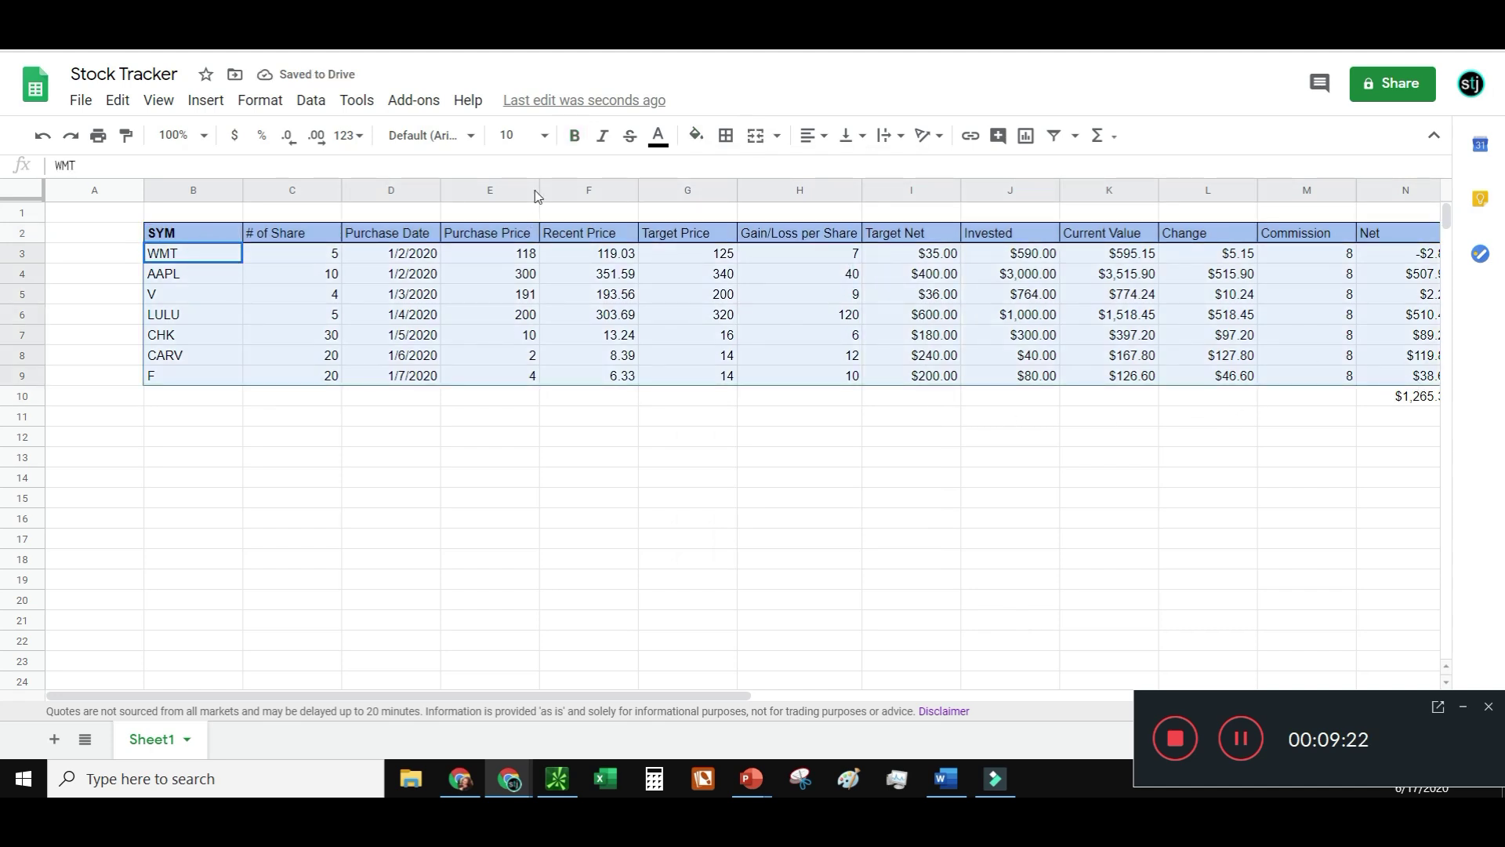
click(730, 136)
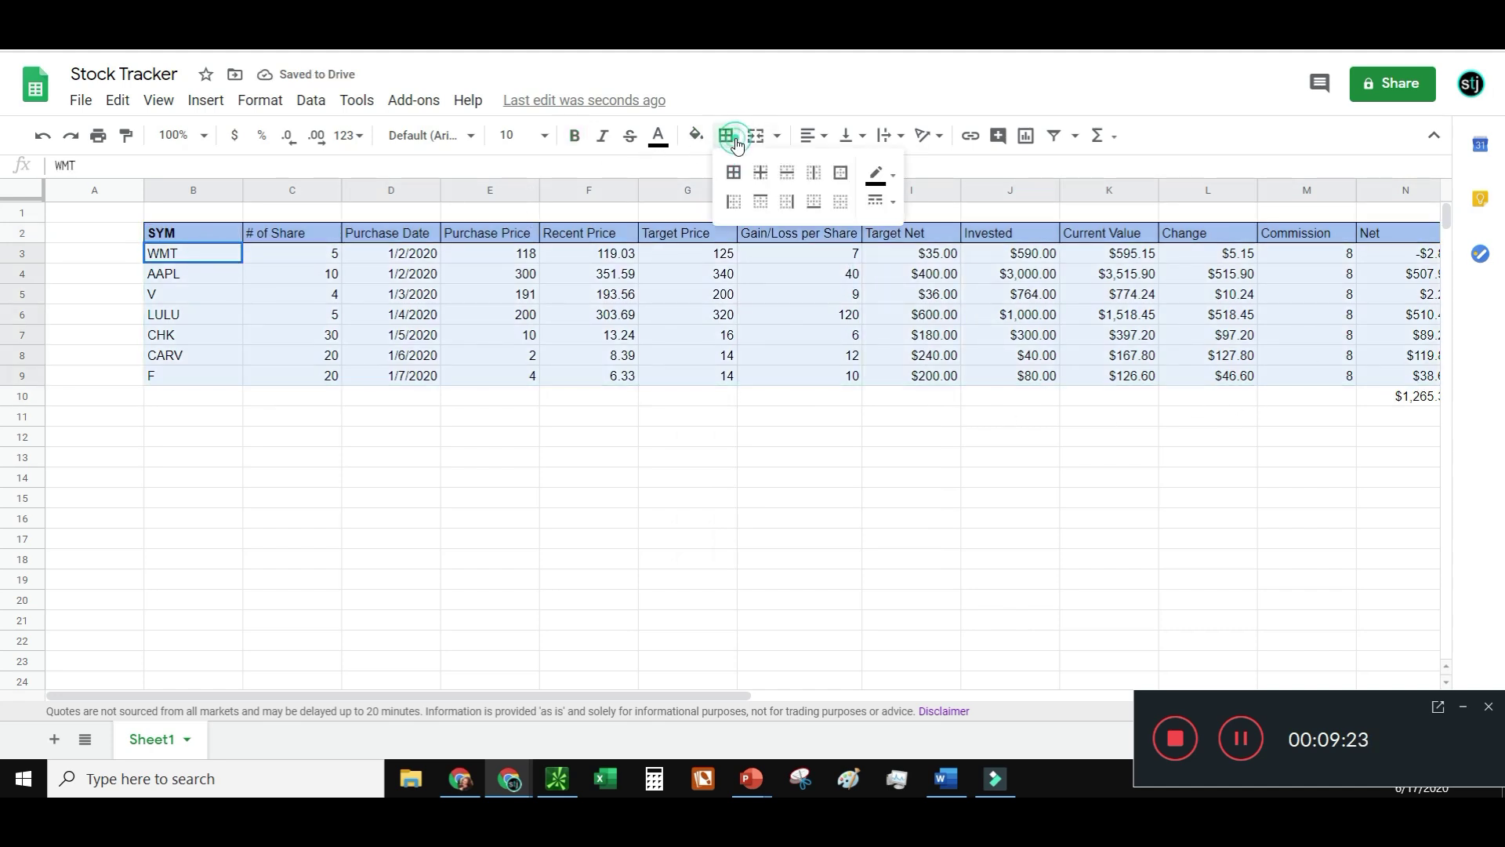
click(734, 176)
click(1400, 401)
key(ctrl+b)
Narrow the empty column A and bold the stock symbols B3:B9
drag(196, 253, 196, 377)
click(135, 190)
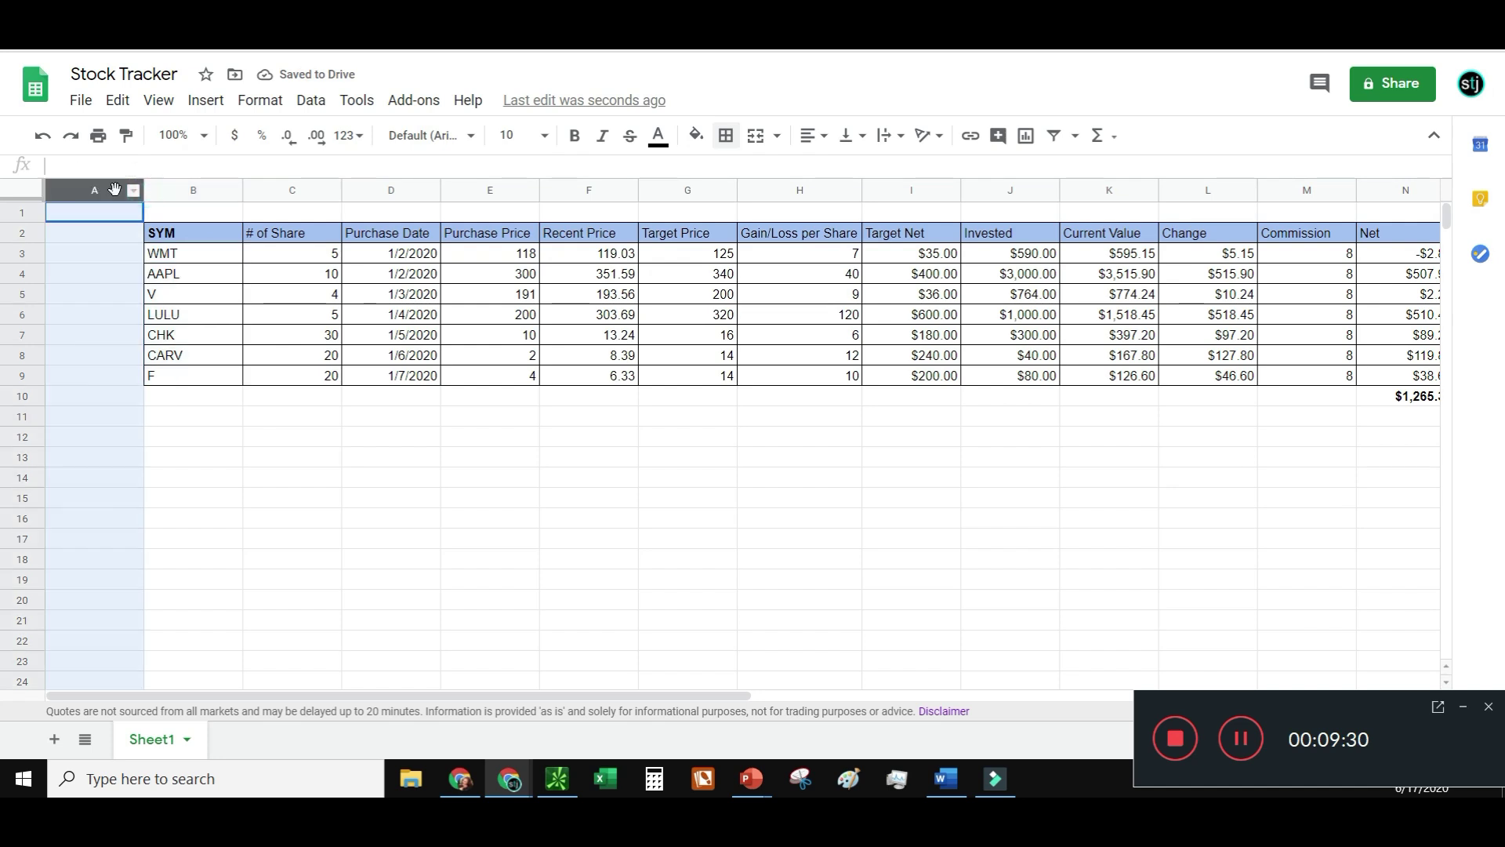
drag(135, 189, 74, 189)
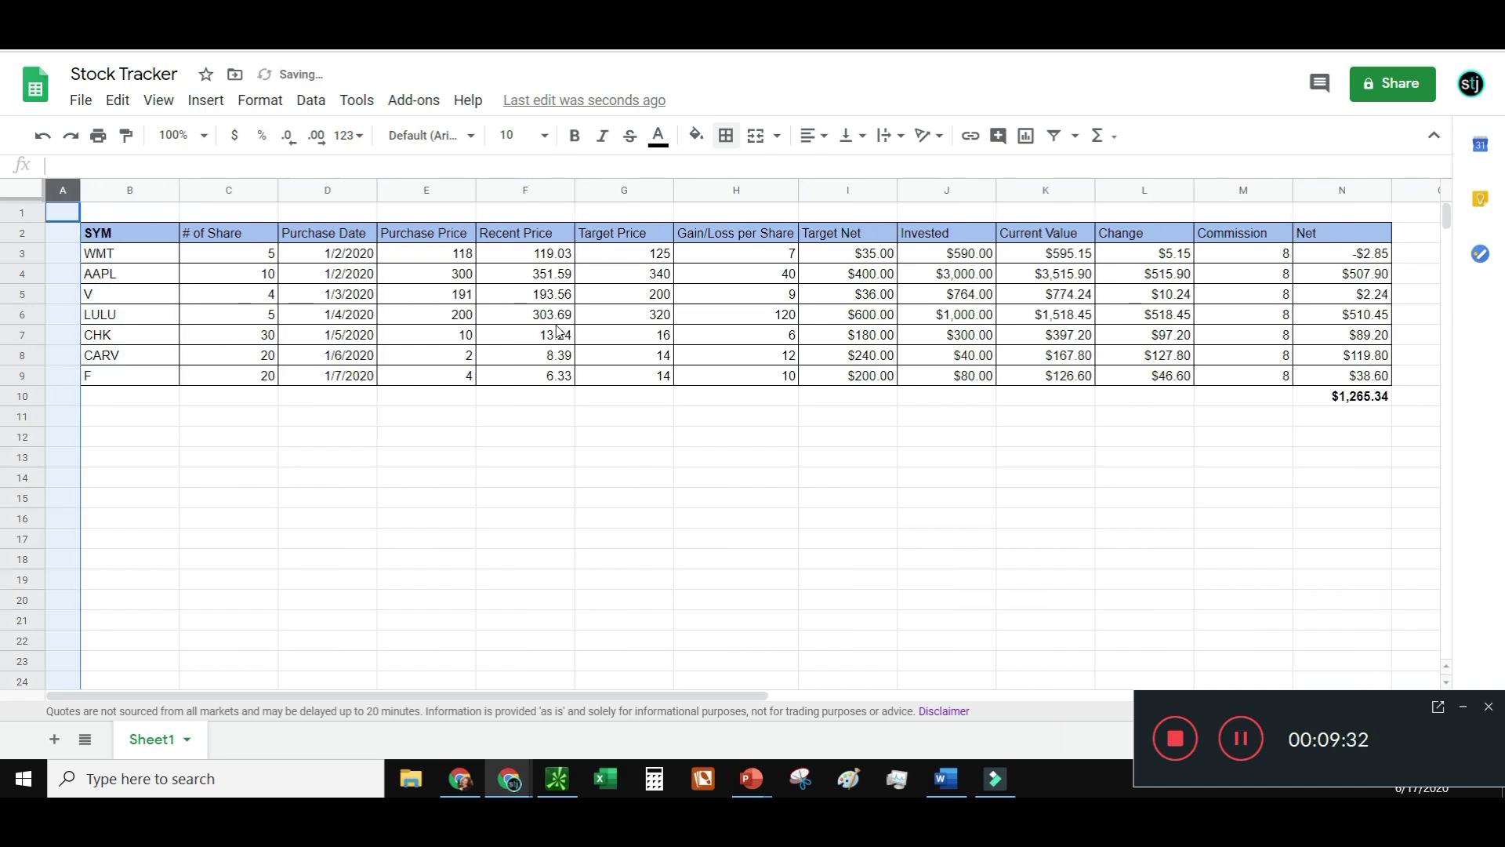
click(561, 333)
drag(150, 253, 149, 377)
key(ctrl+b)
click(329, 415)
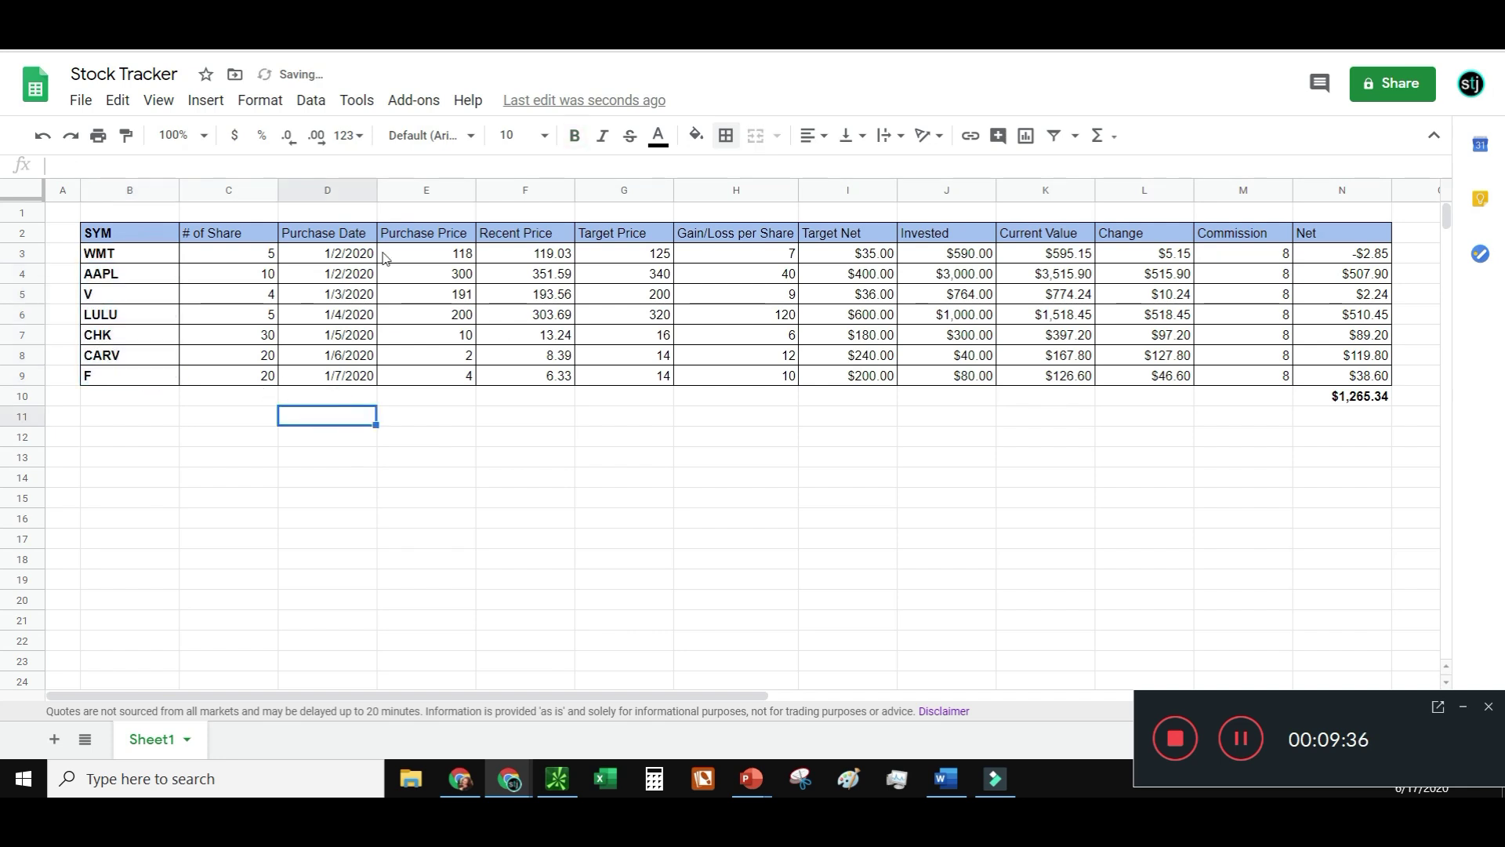
Make the header row labels bold
drag(176, 234, 1253, 241)
key(ctrl+b)
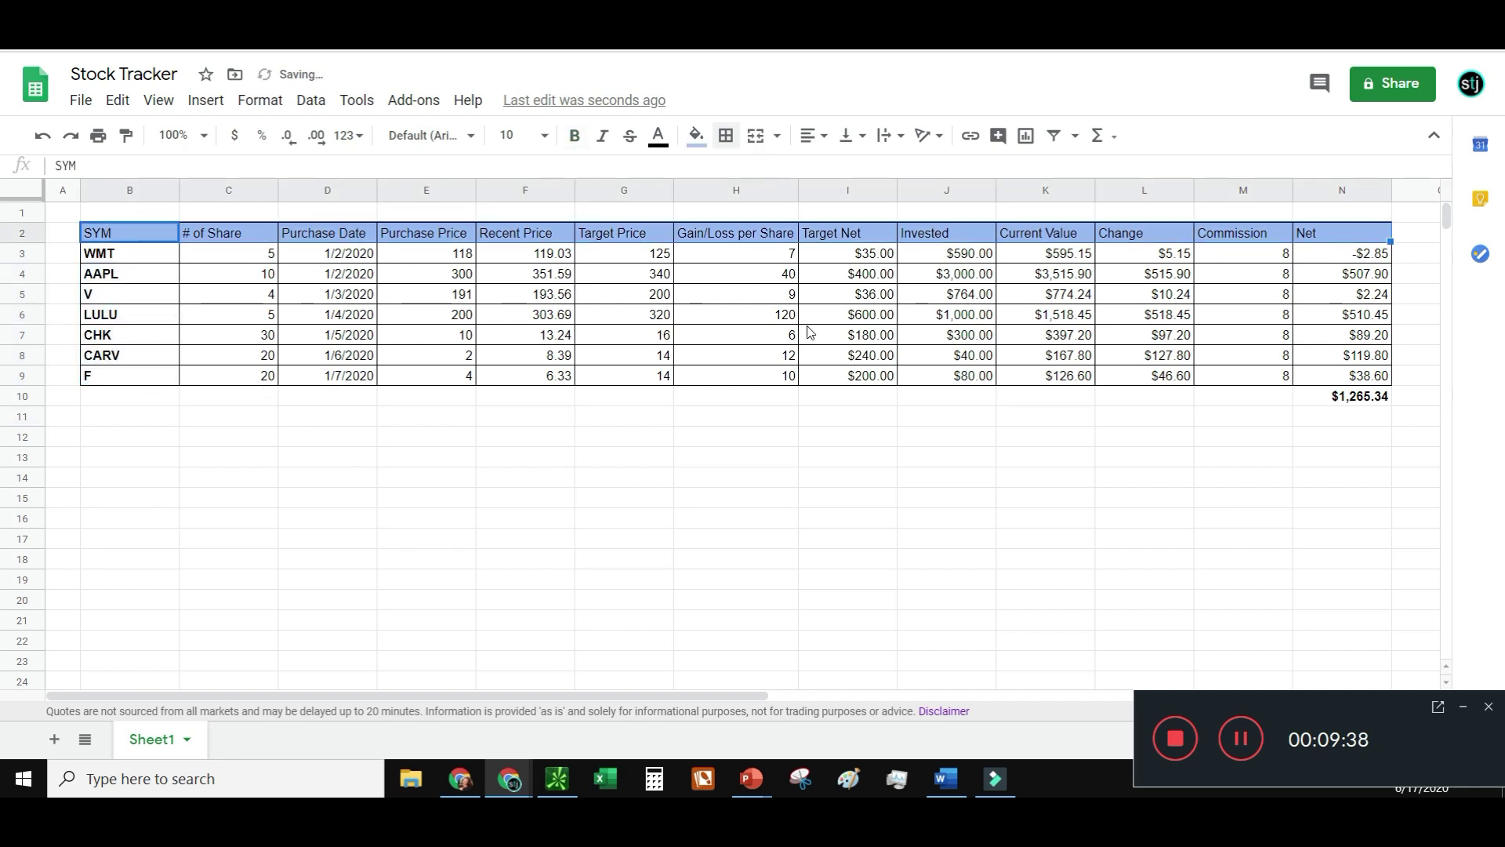
key(ctrl+b)
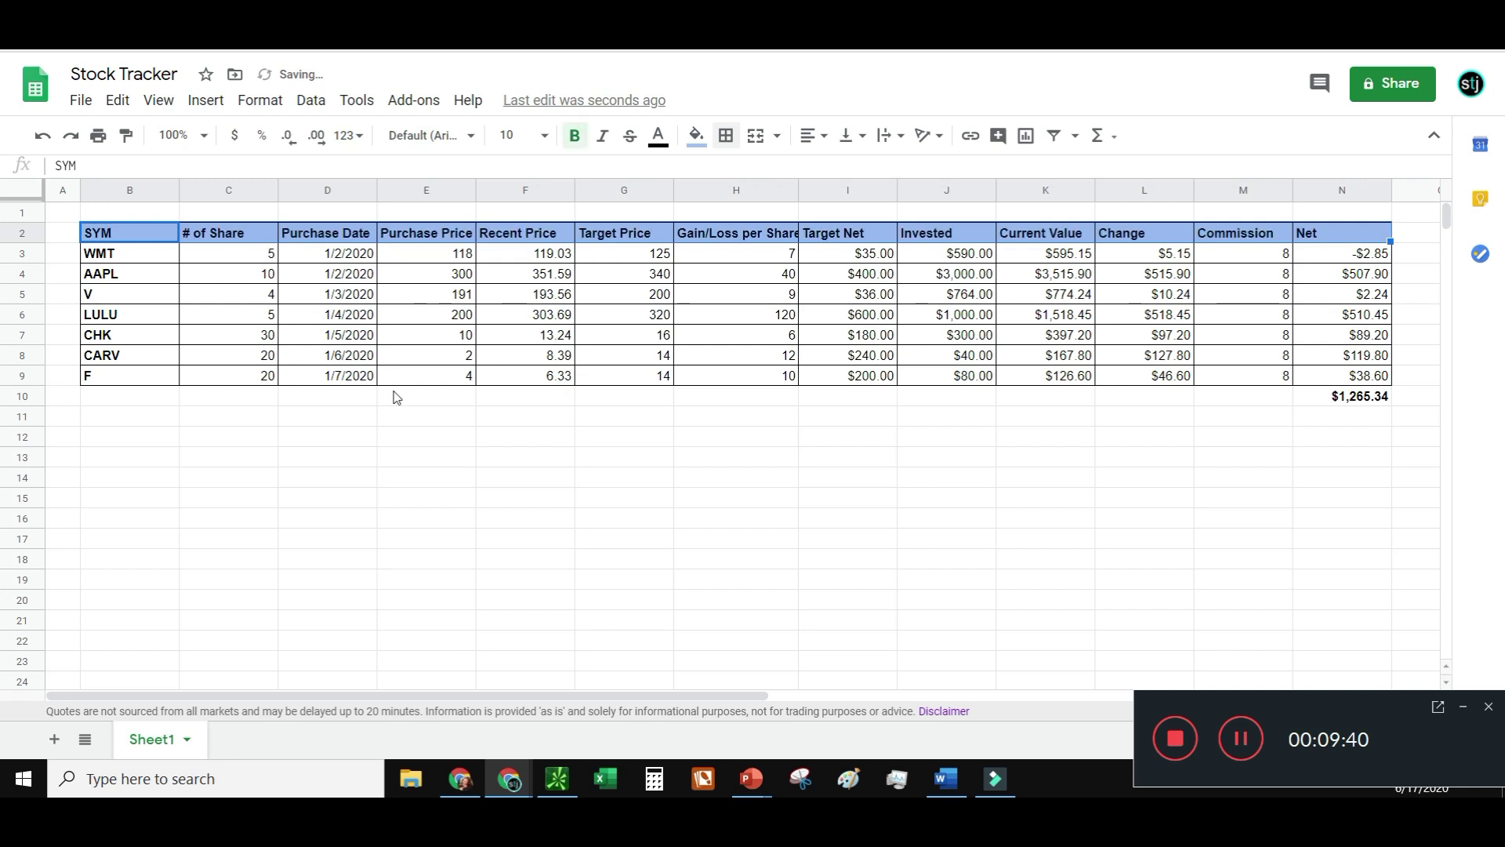
click(420, 399)
click(1328, 401)
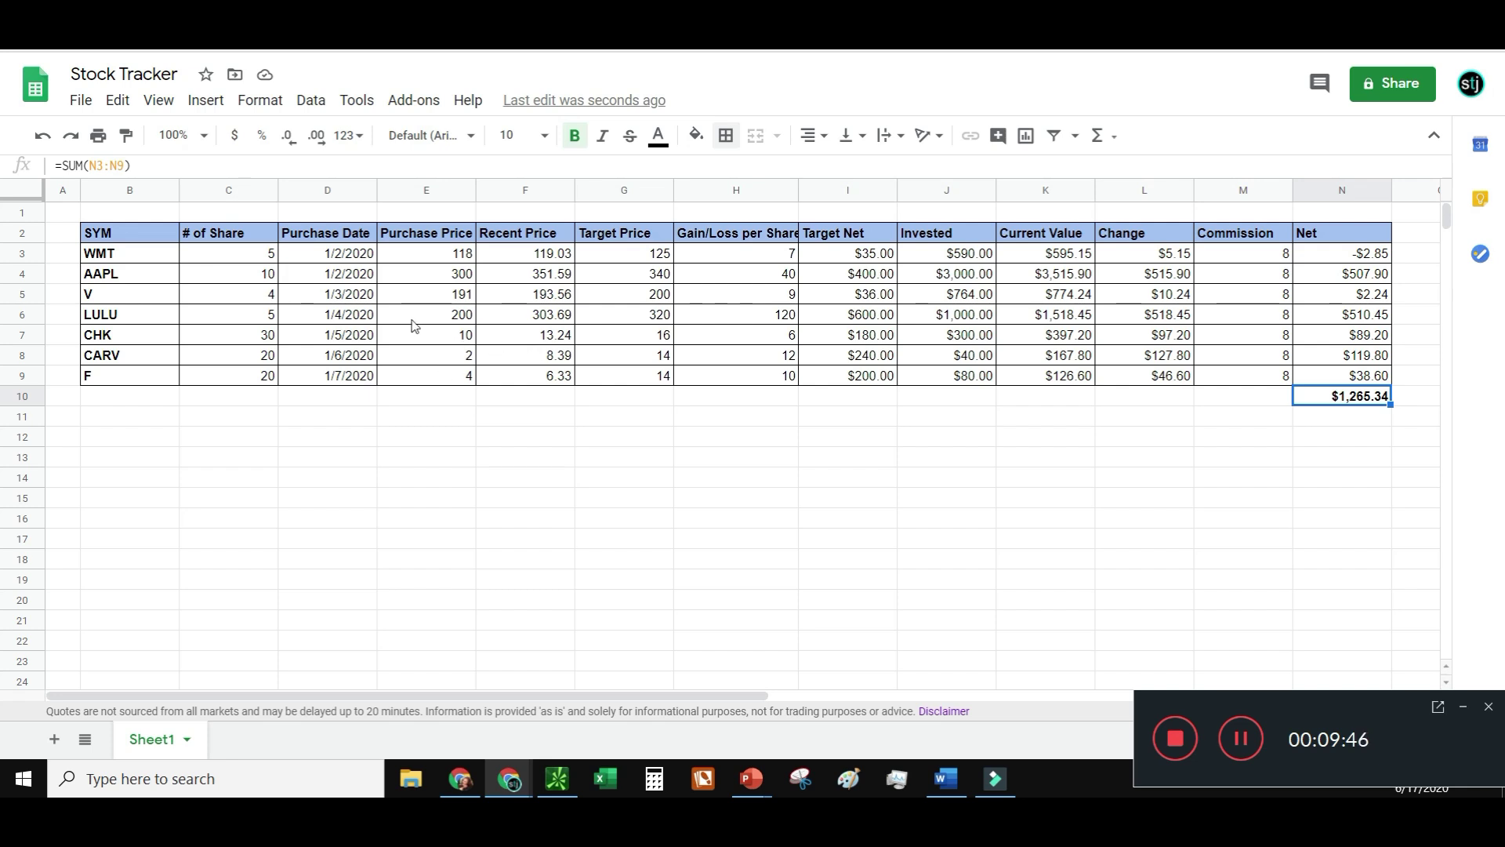
Enter 15 as WMT's share count in C3 and 108 as its purchase price in E3
click(253, 256)
text(1)
click(357, 261)
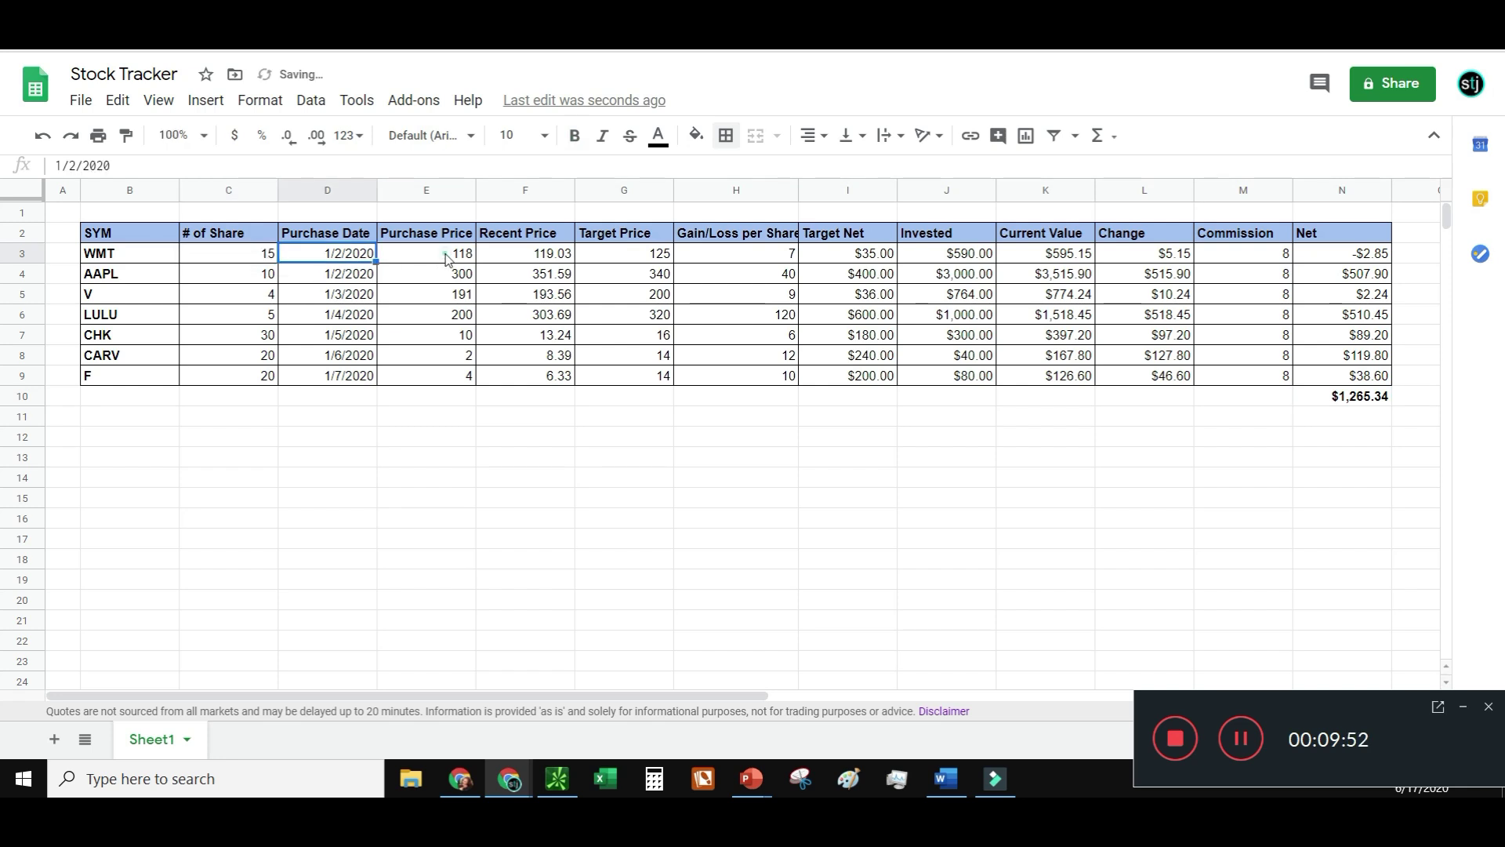
click(449, 259)
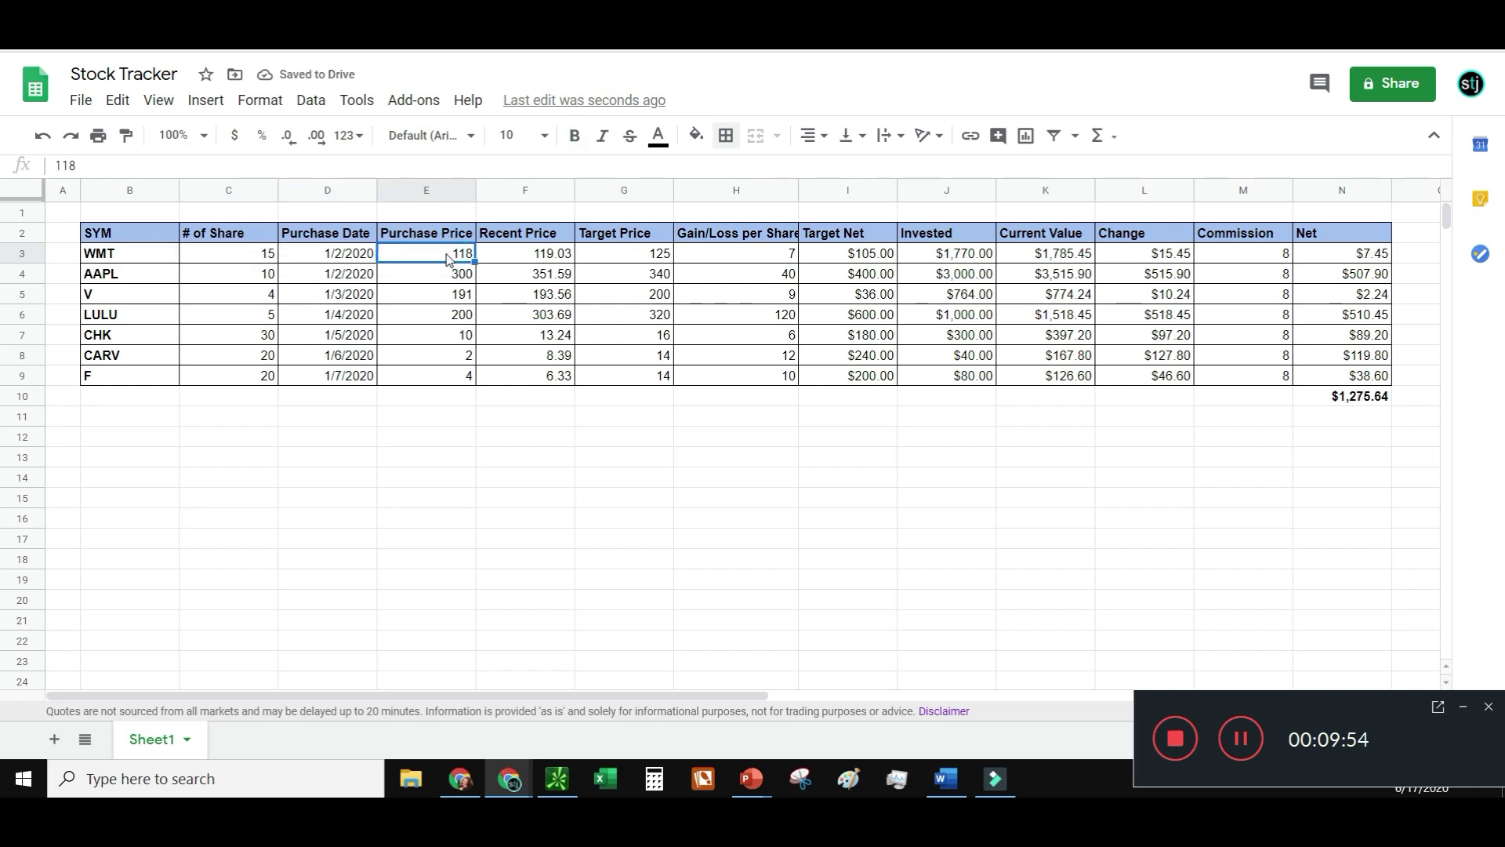
text(108)
key(Tab)
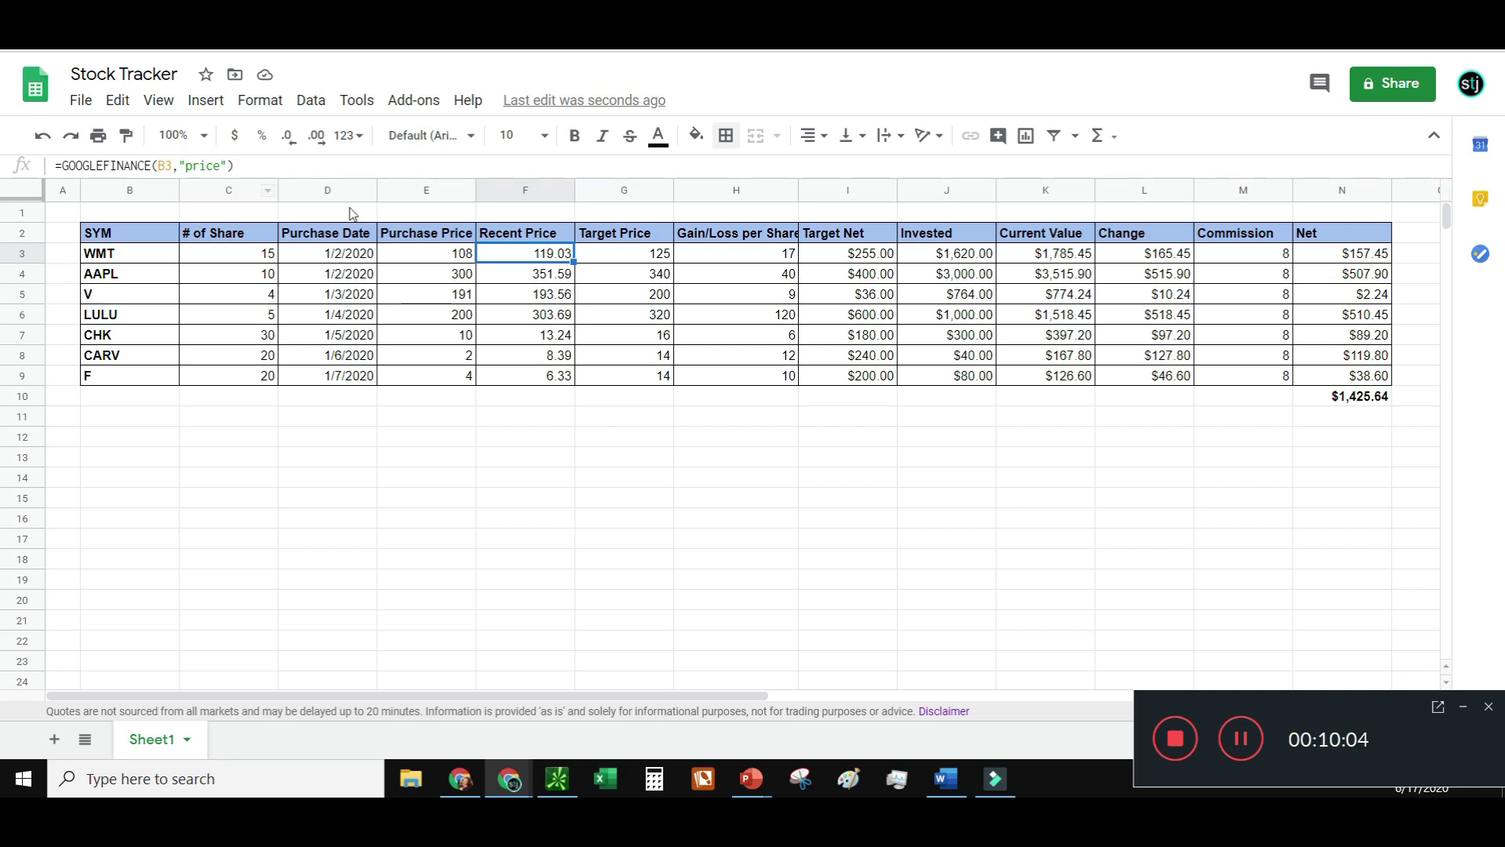
click(369, 416)
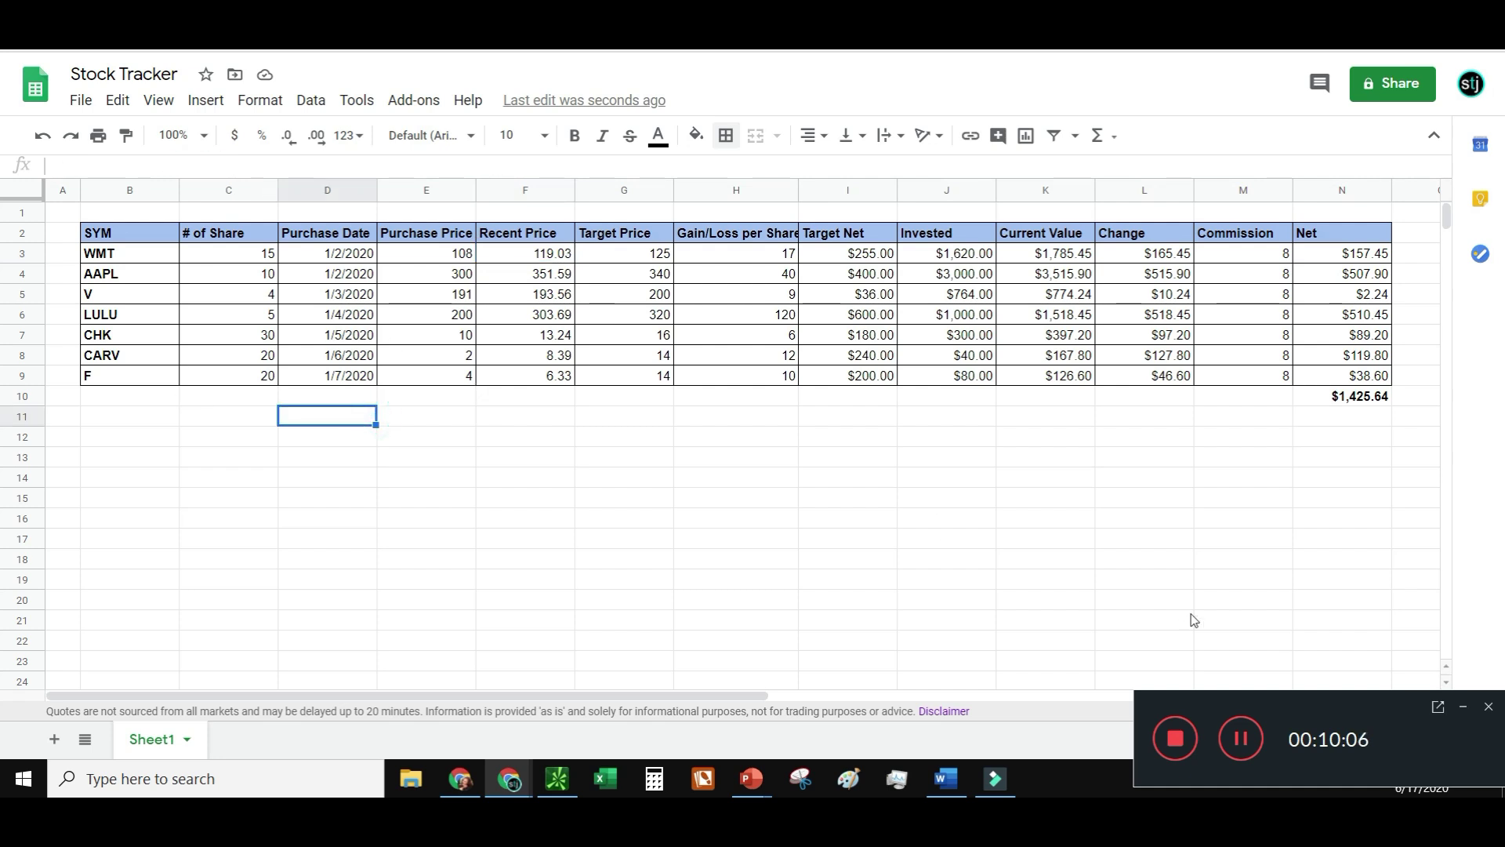